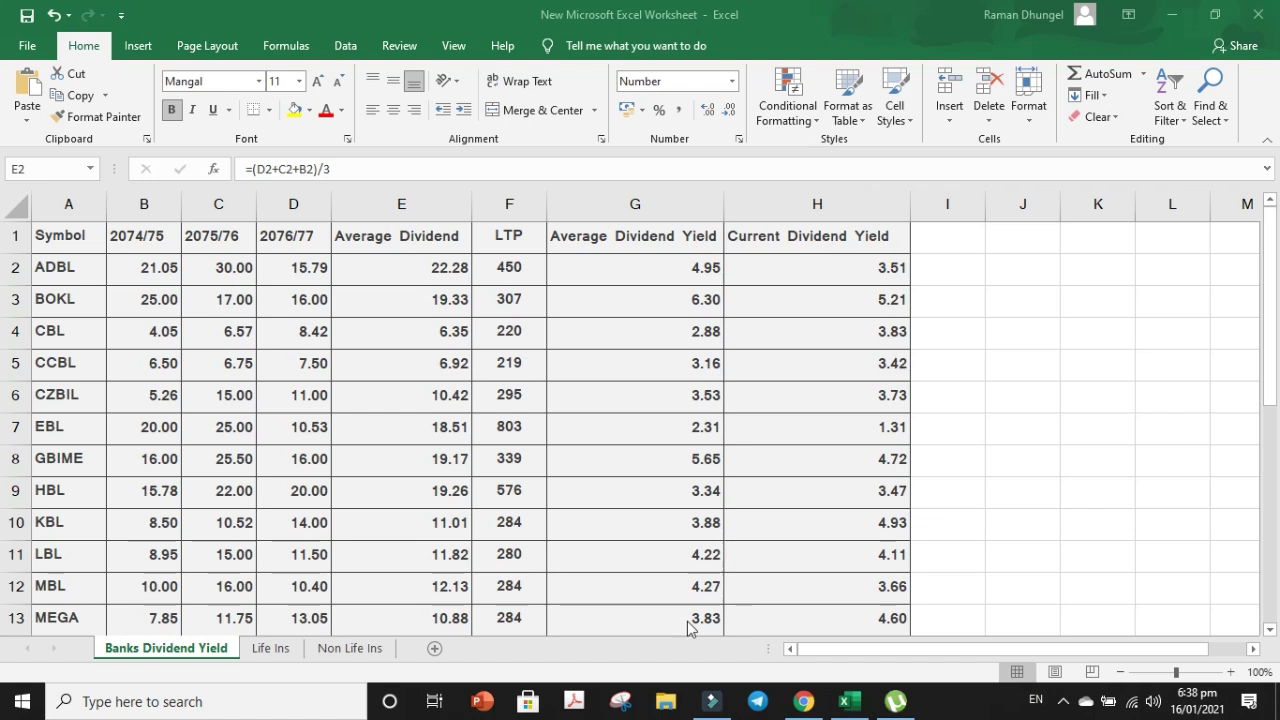
# Switch to Chrome, read the dividend yield definition in the Wikipedia article, and return to the Excel workbook.
pyautogui.moveTo(808, 716)
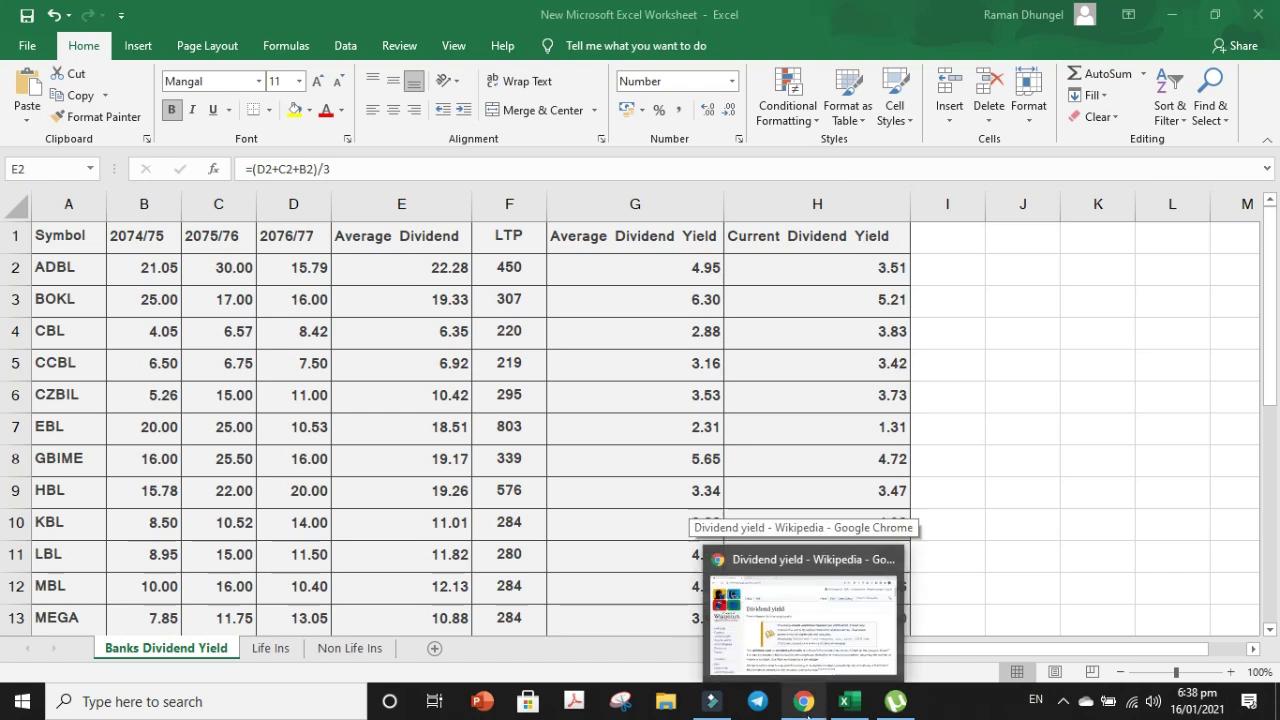
pyautogui.click(806, 712)
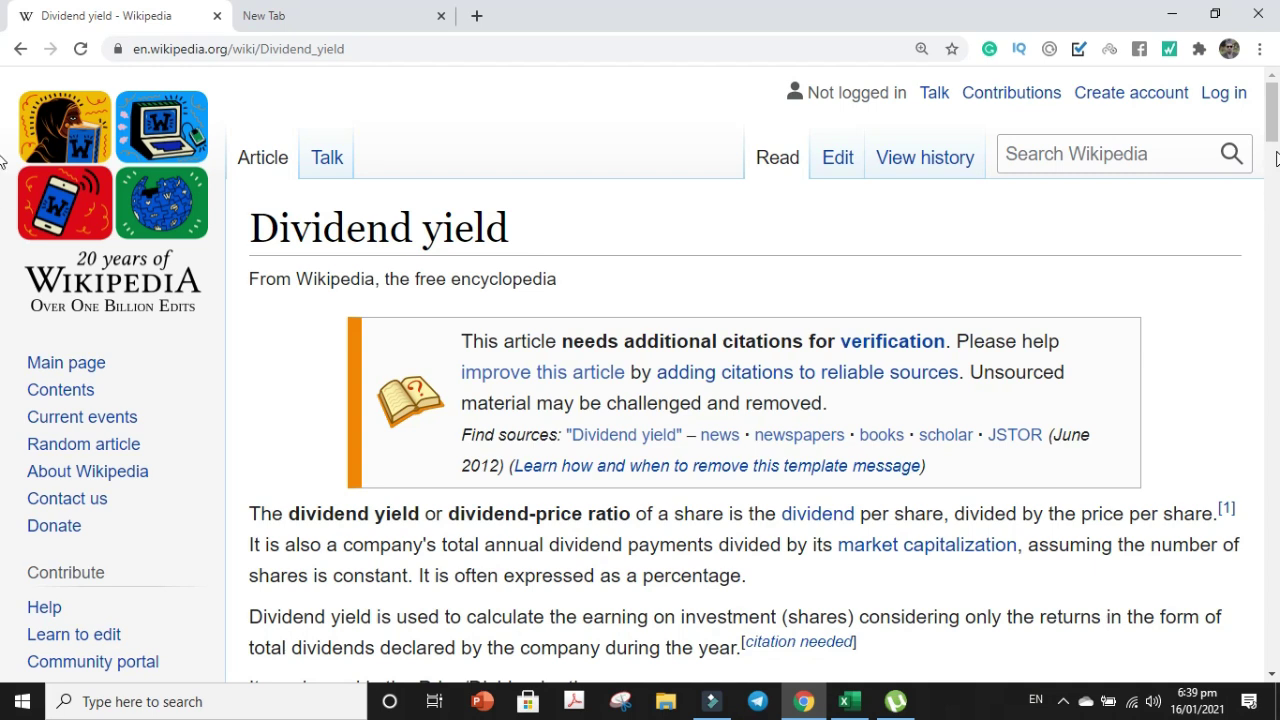
pyautogui.moveTo(1273, 133); pyautogui.dragTo(1273, 150)
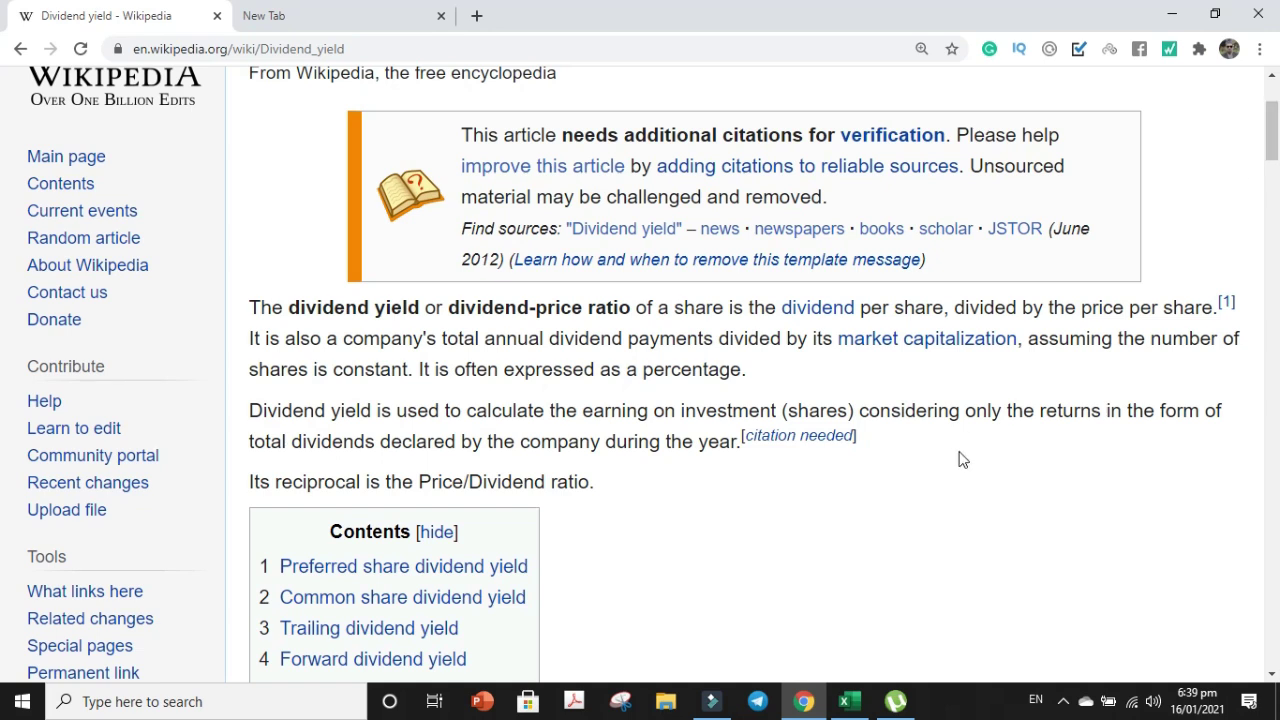
pyautogui.click(848, 701)
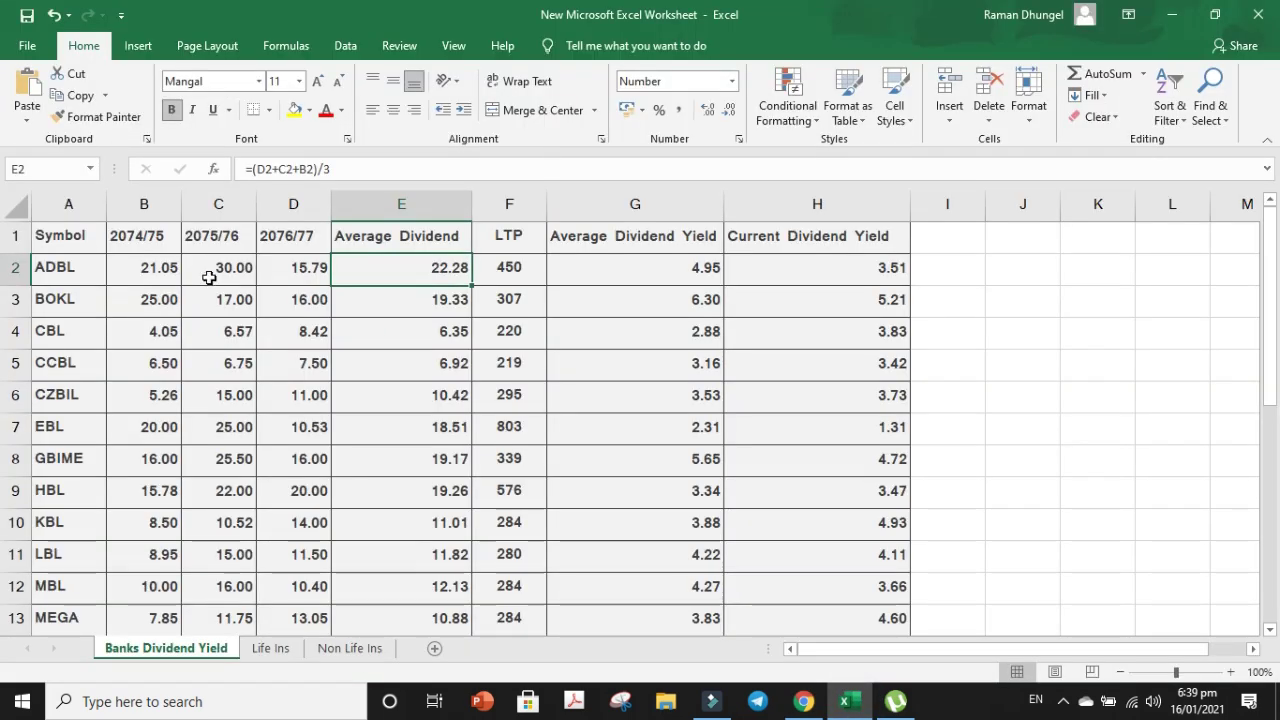
pyautogui.click(75, 276)
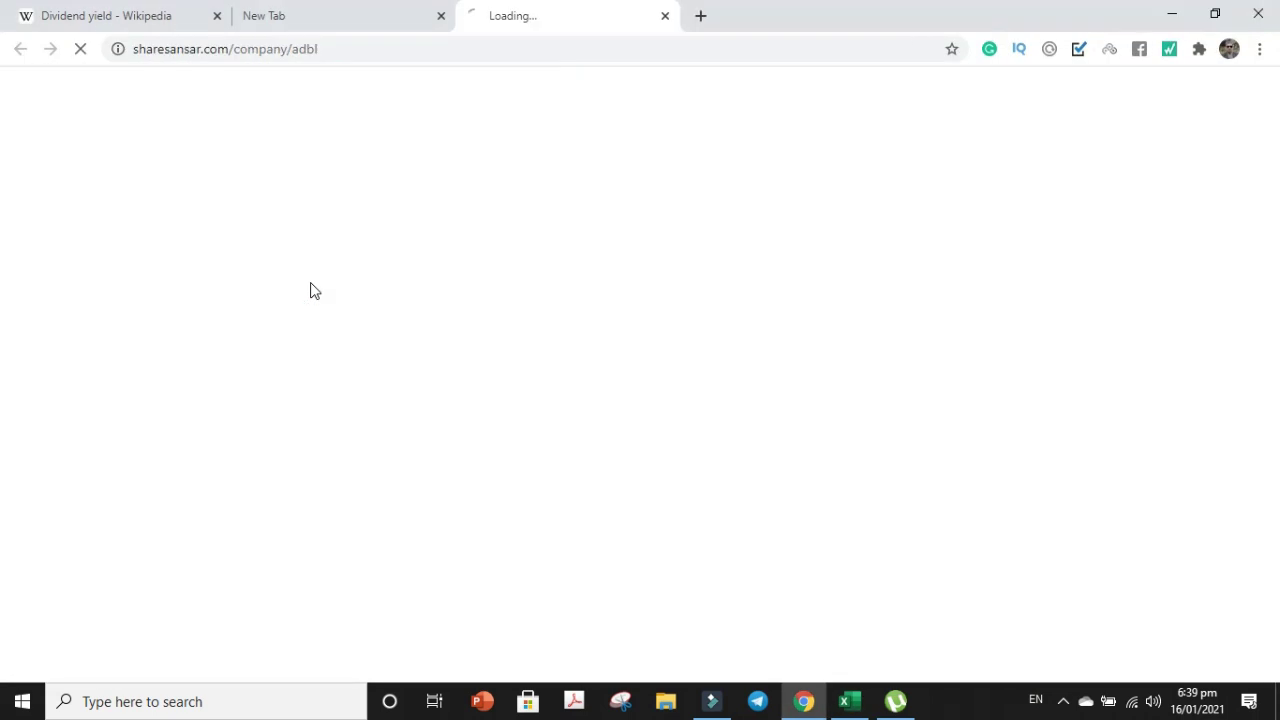
pyautogui.click(666, 18)
pyautogui.click(845, 701)
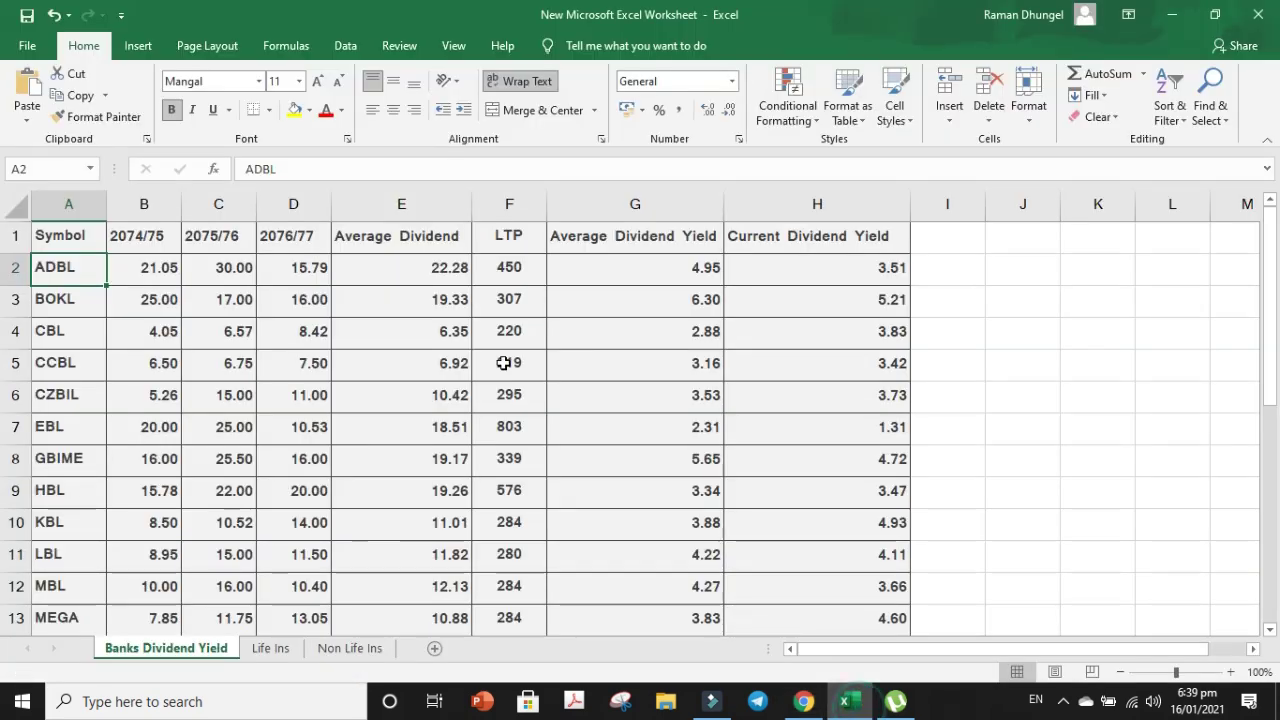
# Inspect the ADBL row's yearly dividends, average dividend, LTP, and the average and current dividend yield formulas.
pyautogui.click(232, 270)
pyautogui.click(294, 268)
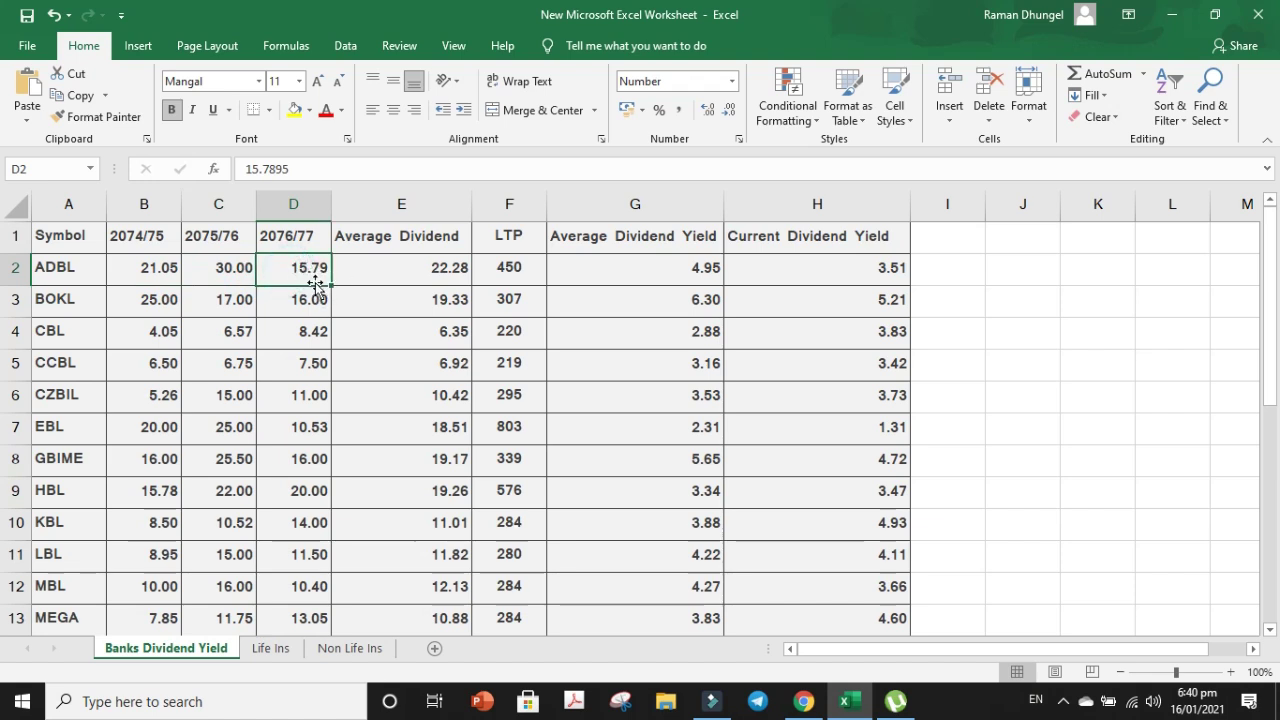
pyautogui.click(437, 270)
pyautogui.click(498, 274)
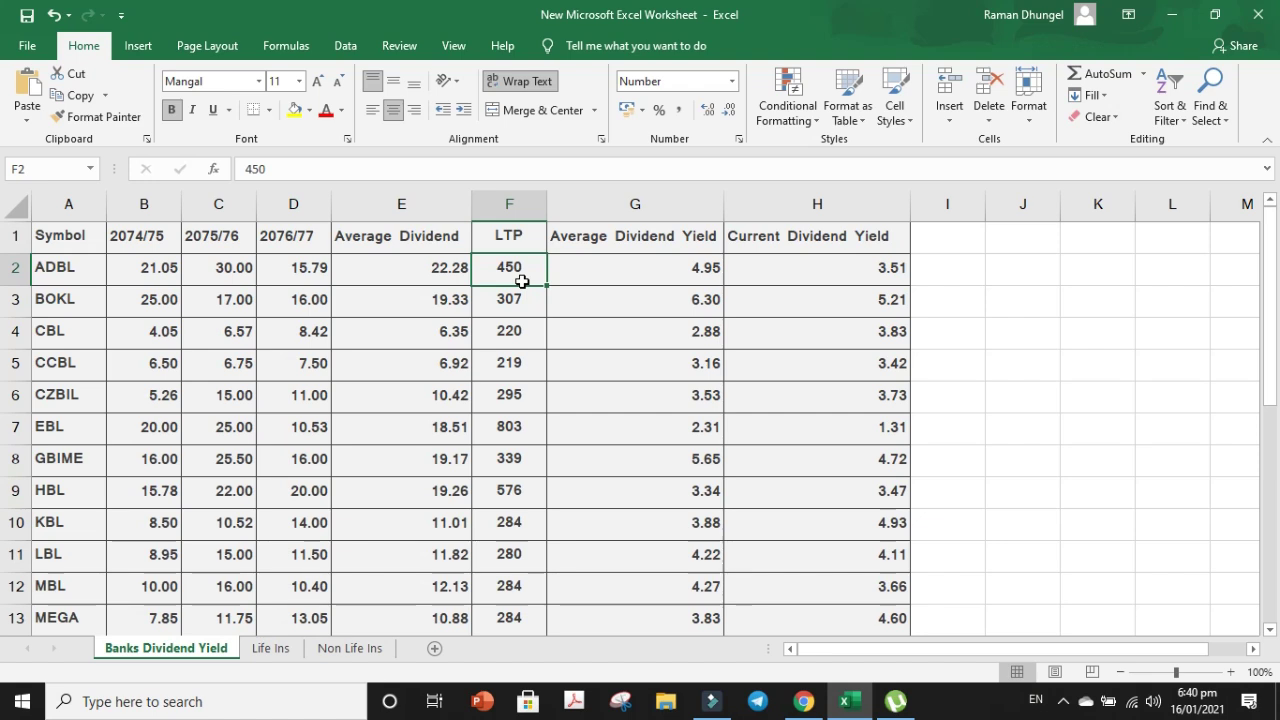
pyautogui.click(582, 280)
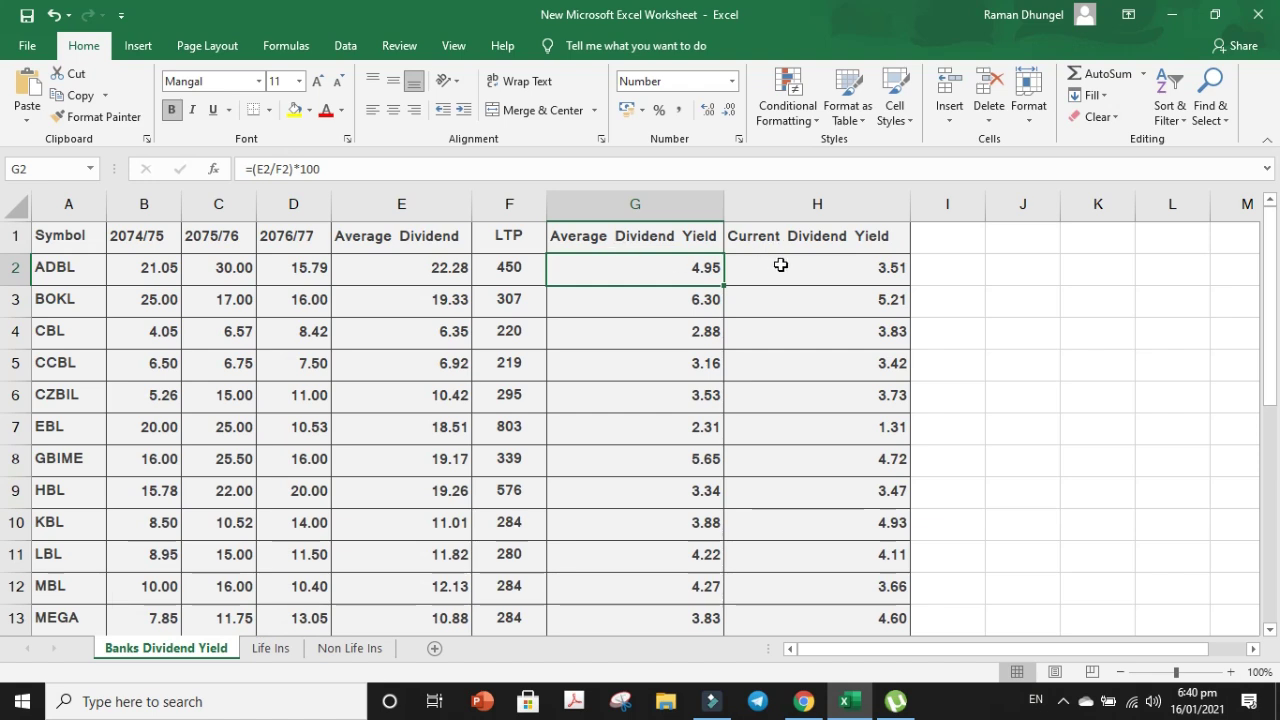
pyautogui.click(806, 243)
pyautogui.click(806, 268)
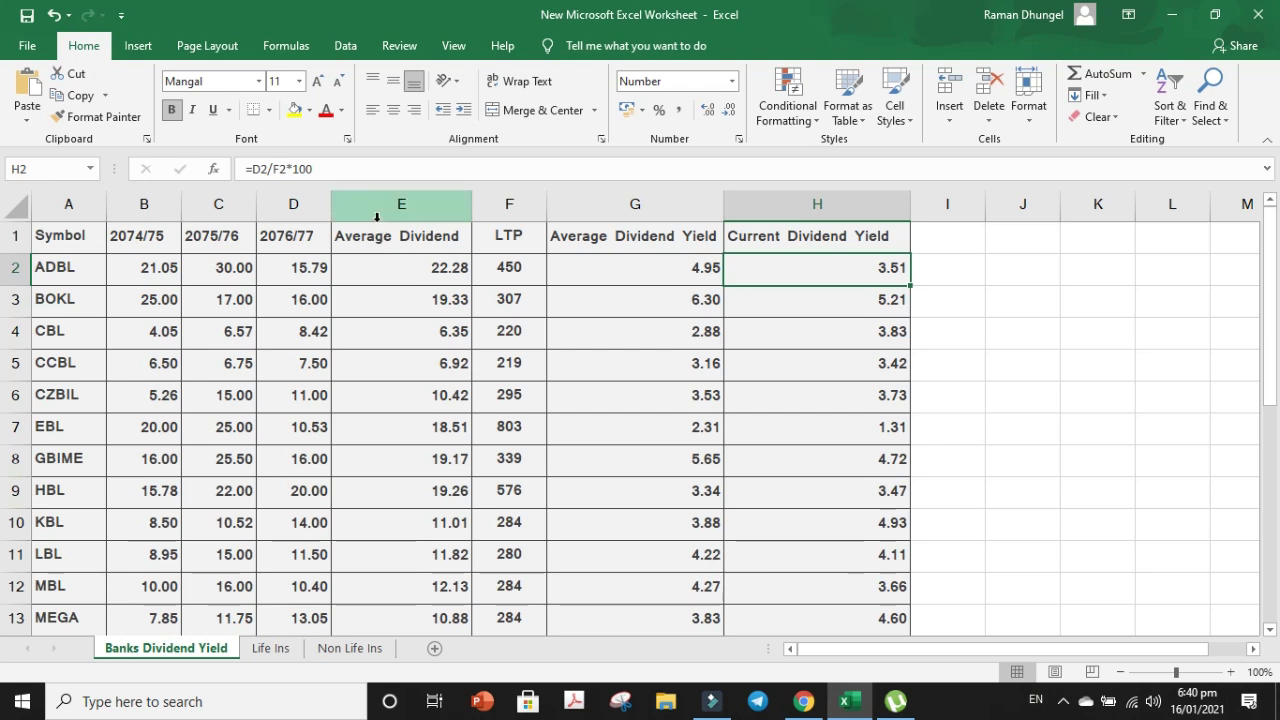
# View the Life Ins and Non Life Ins sheets, and return to the Banks Dividend Yield sheet.
pyautogui.click(437, 204)
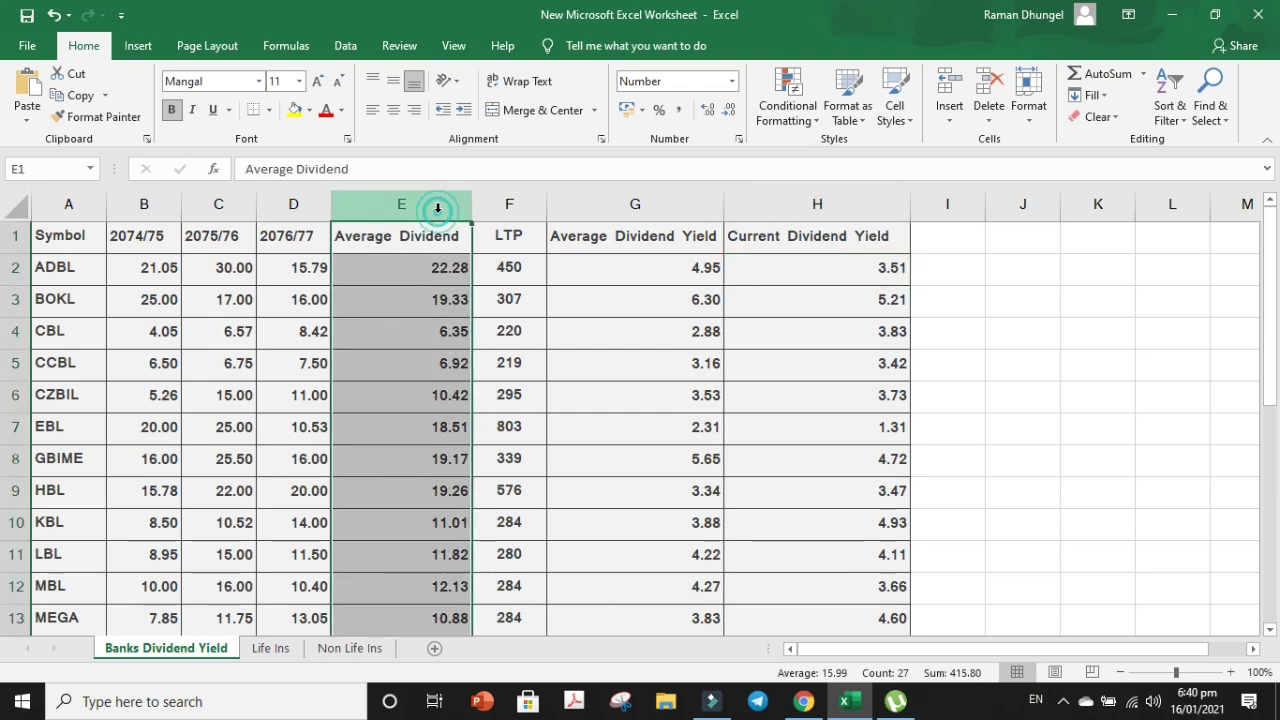
pyautogui.click(268, 650)
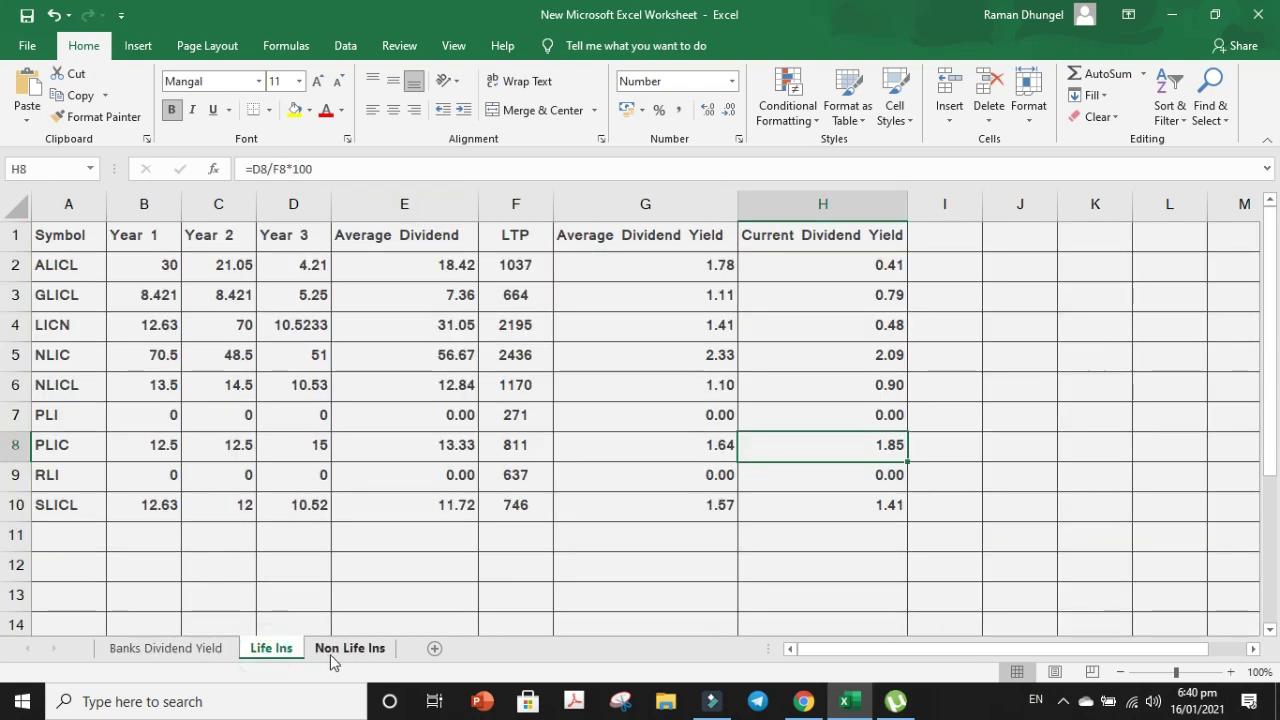
pyautogui.click(340, 650)
pyautogui.click(194, 650)
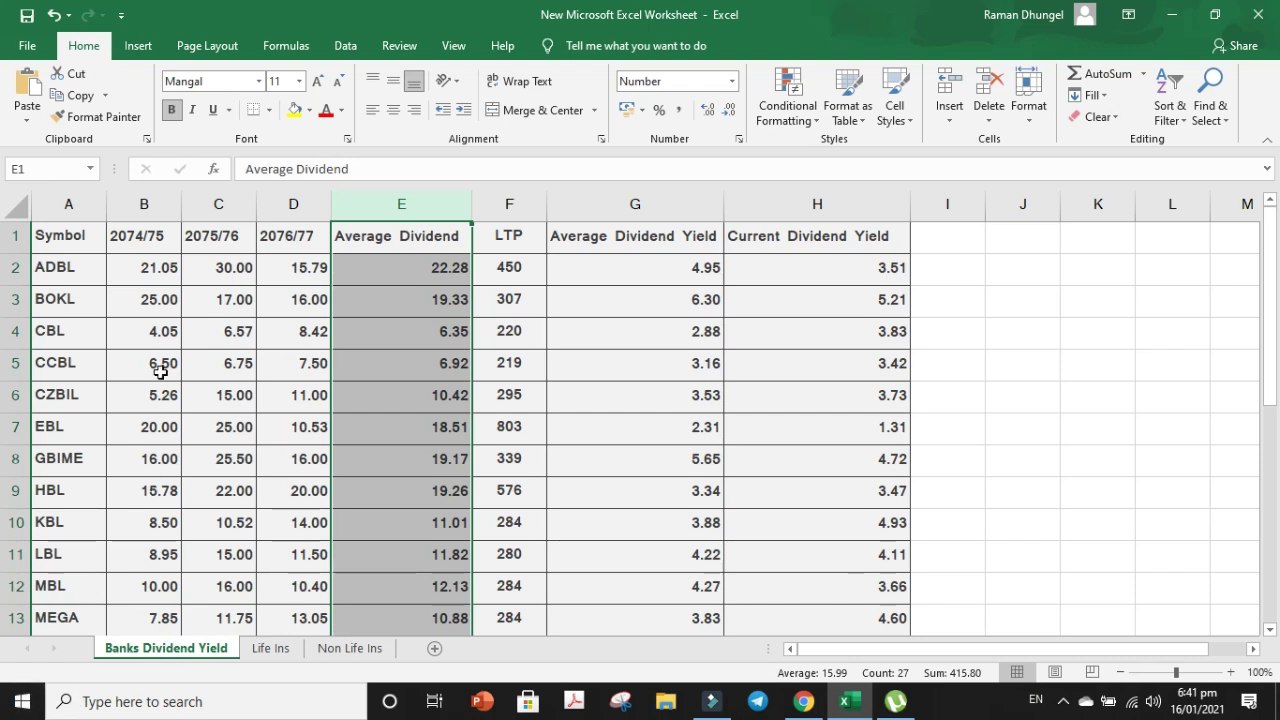
# Examine the 2074/75, 2075/76 and 2076/77 year headings of the bank dividend table.
pyautogui.click(162, 238)
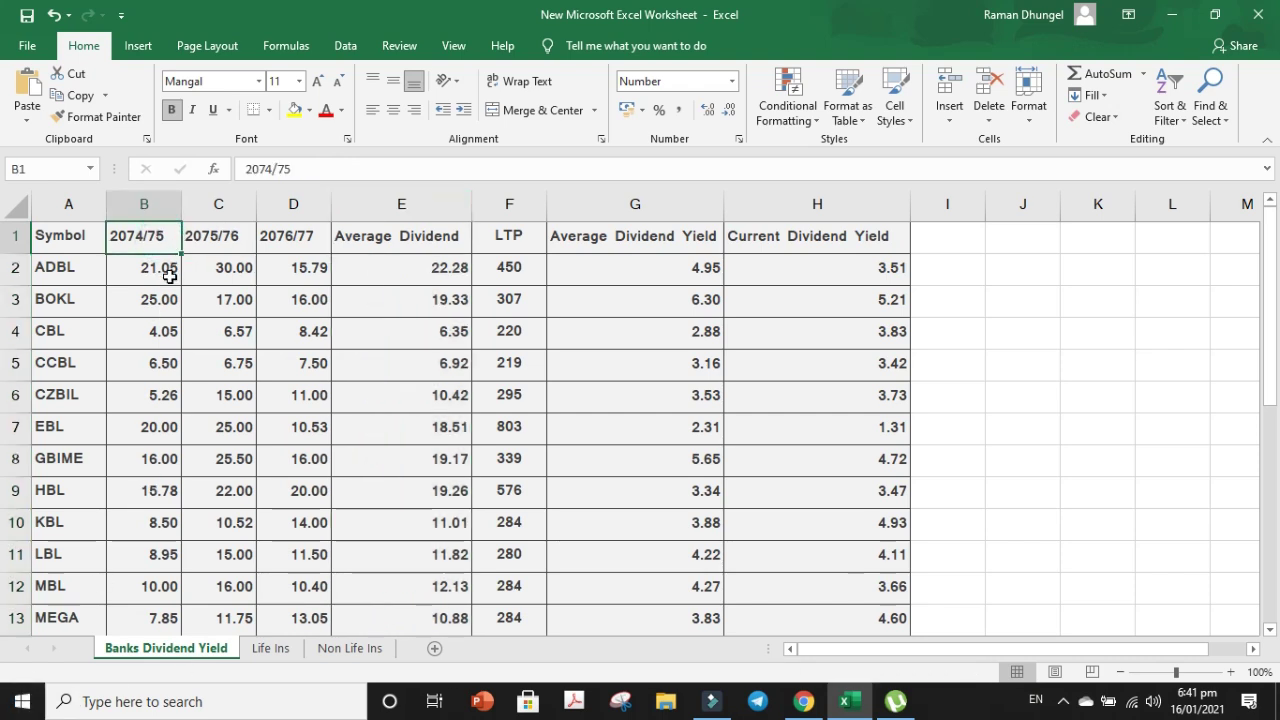
pyautogui.click(230, 240)
pyautogui.click(289, 237)
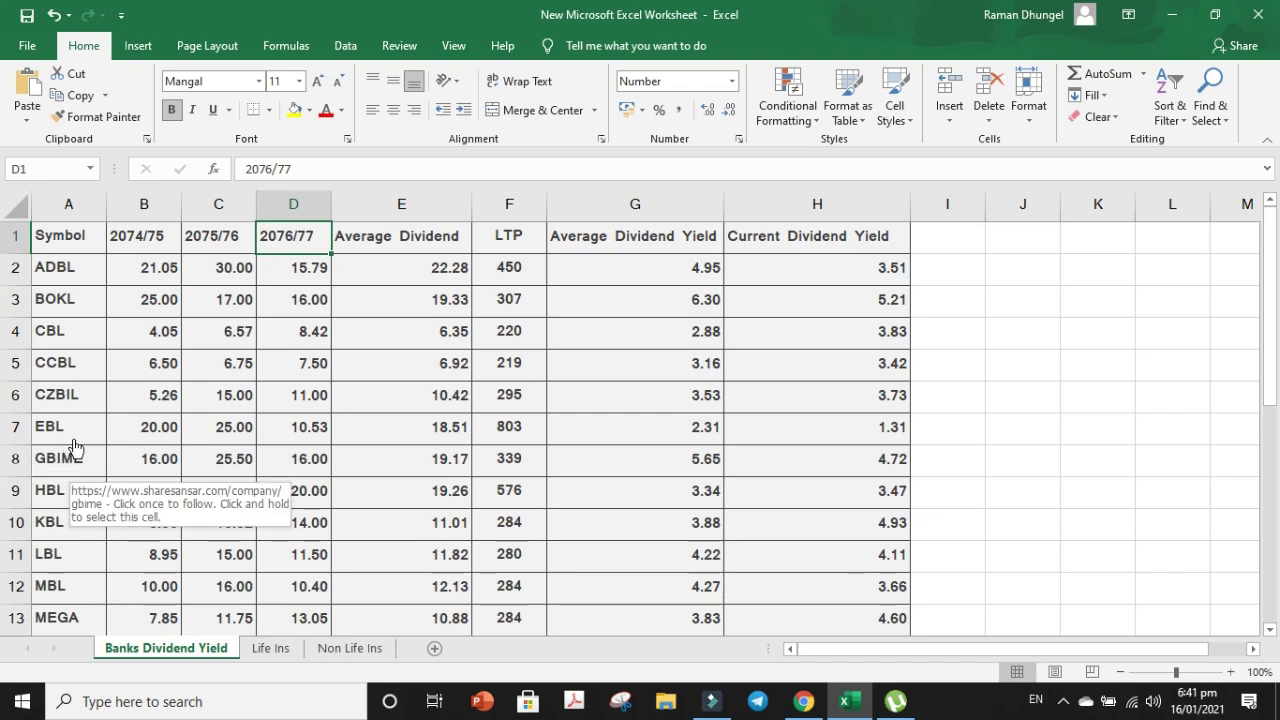
# Open KBL's linked ShareSansar page in Chrome, compare its share price with the LTP in F10, and return to Excel.
pyautogui.click(45, 525)
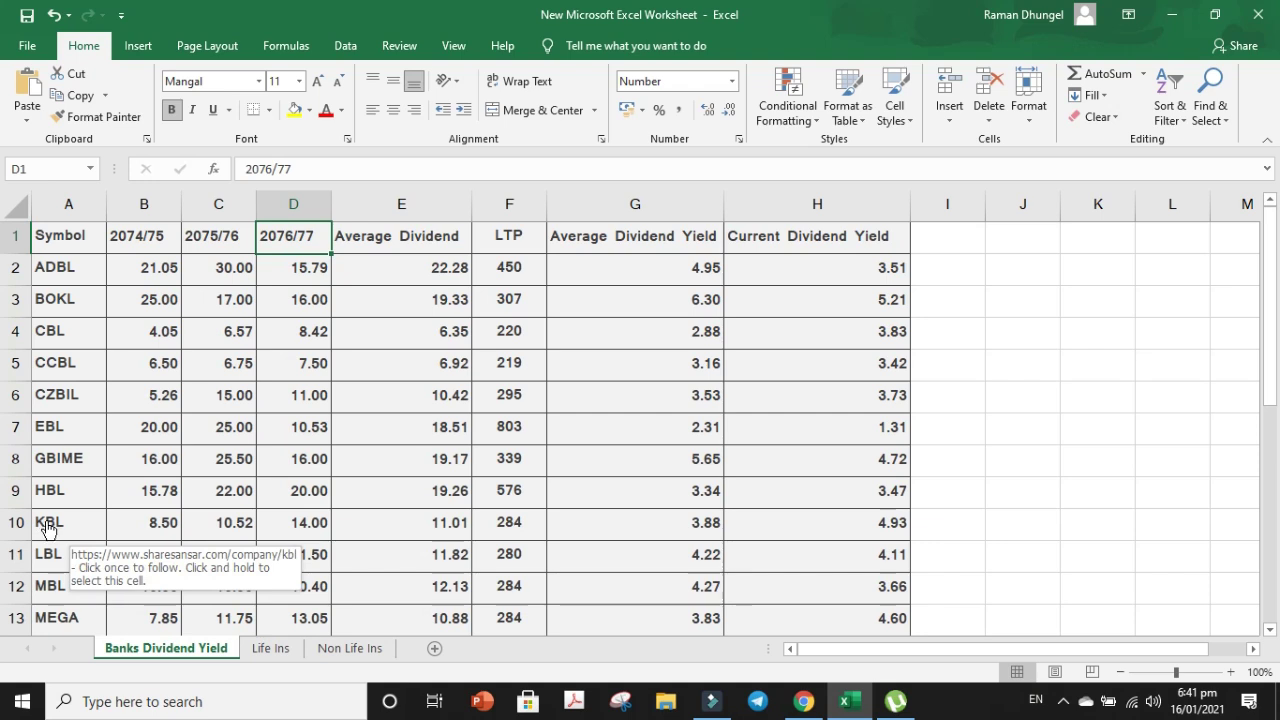
pyautogui.click(45, 521)
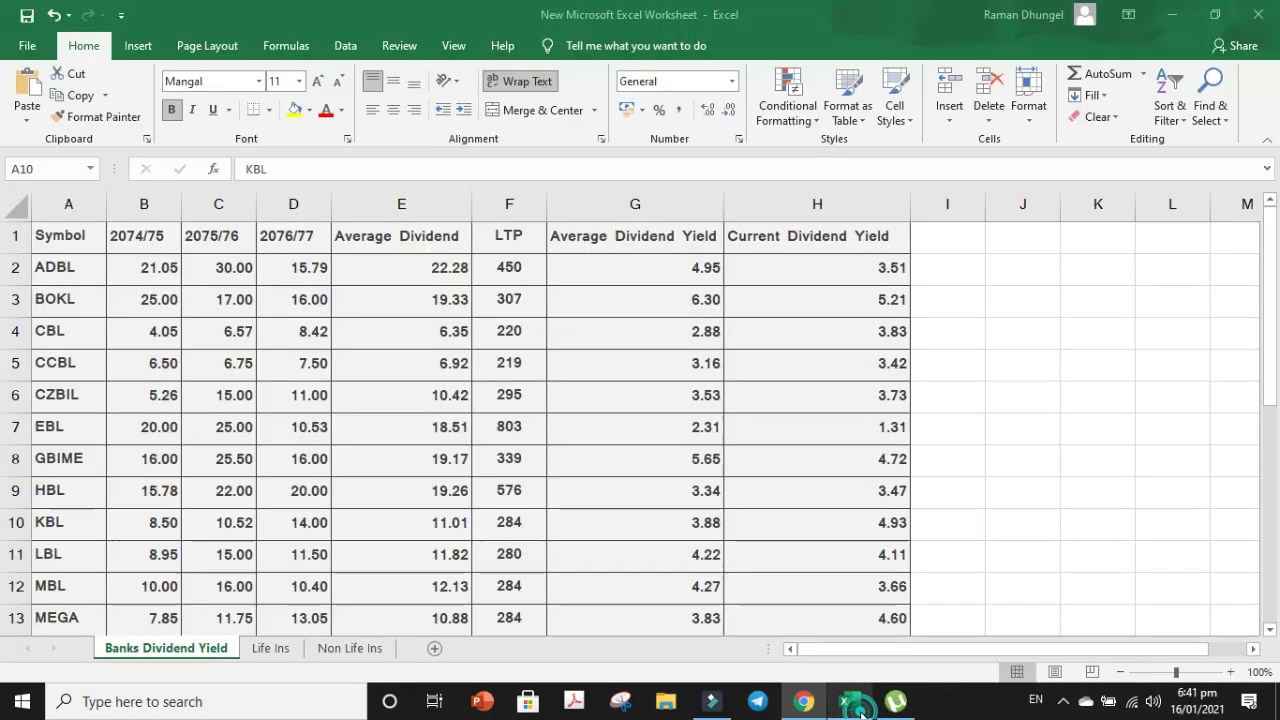
pyautogui.click(848, 701)
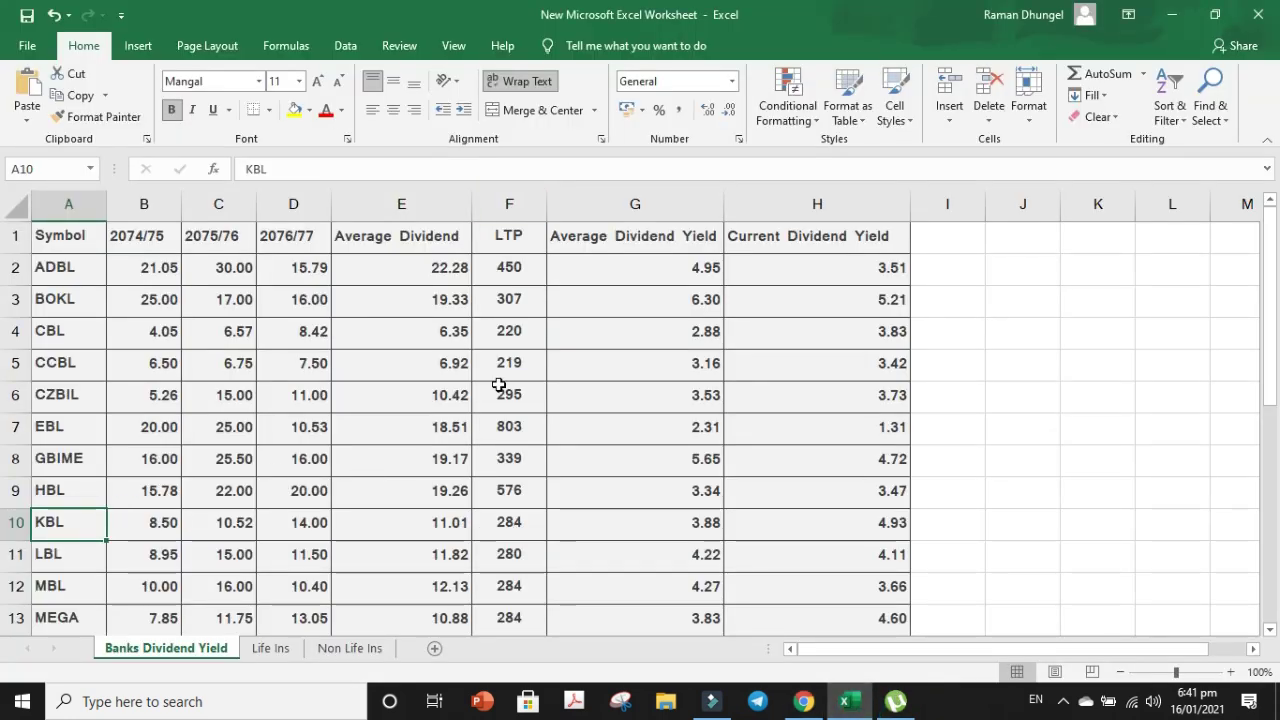
pyautogui.click(509, 535)
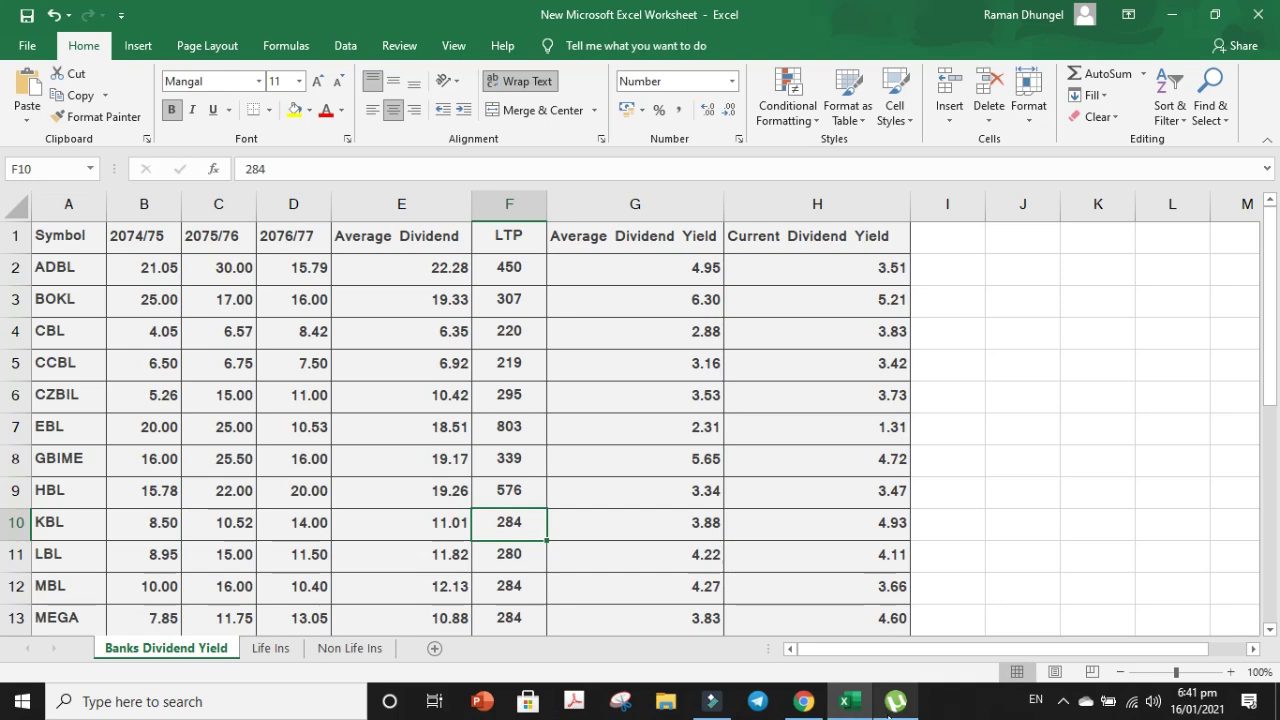
pyautogui.click(855, 705)
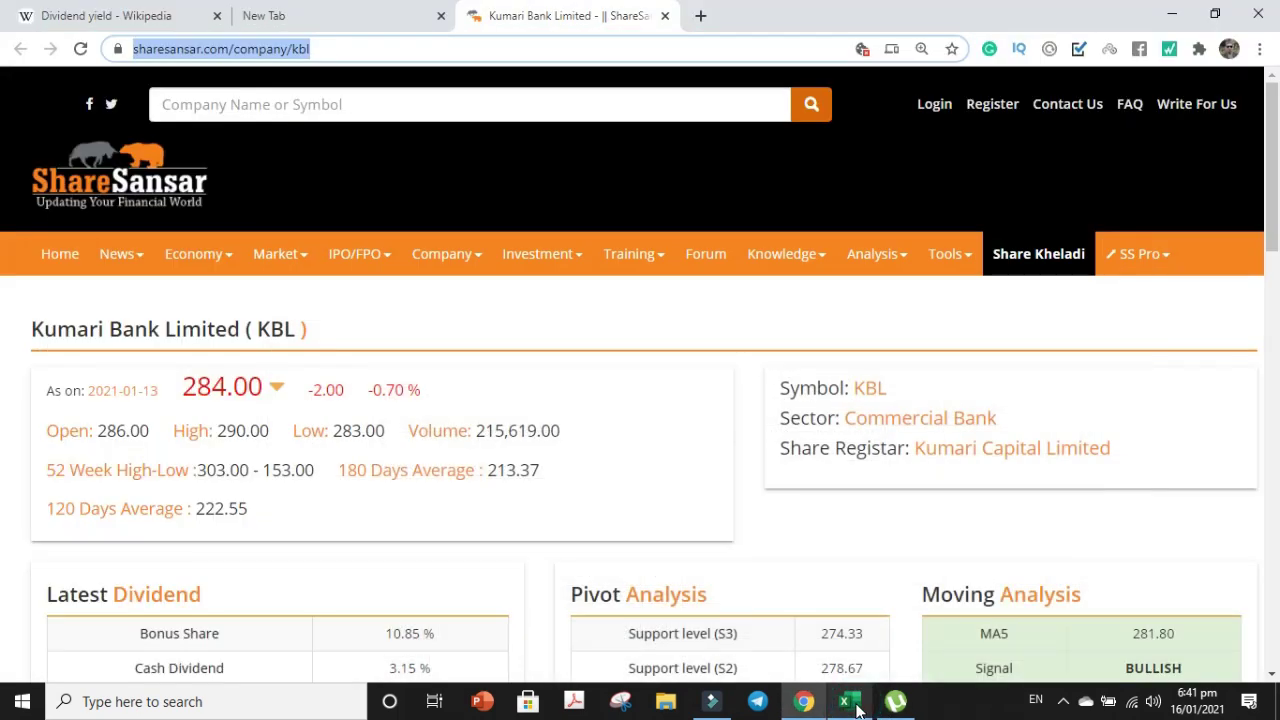
pyautogui.click(852, 704)
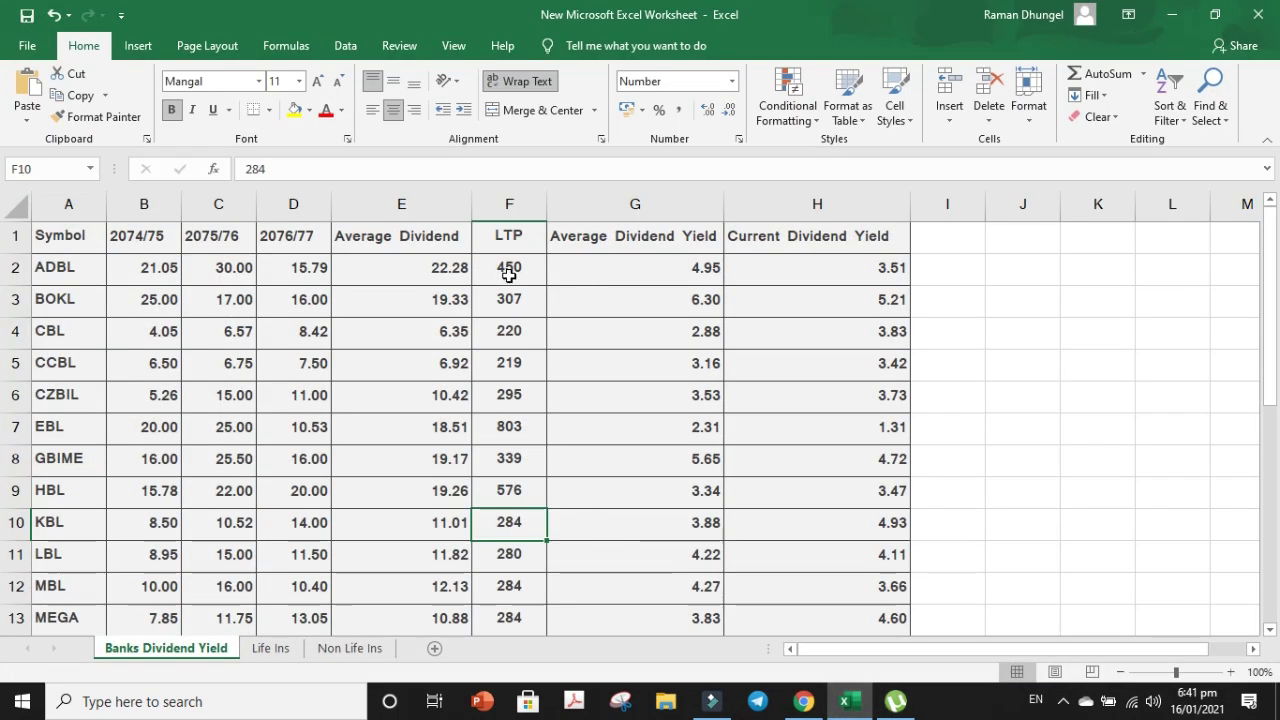
# Highlight Average Dividend values greater than 15.99 with Green Fill with Dark Green Text using conditional formatting.
pyautogui.click(449, 210)
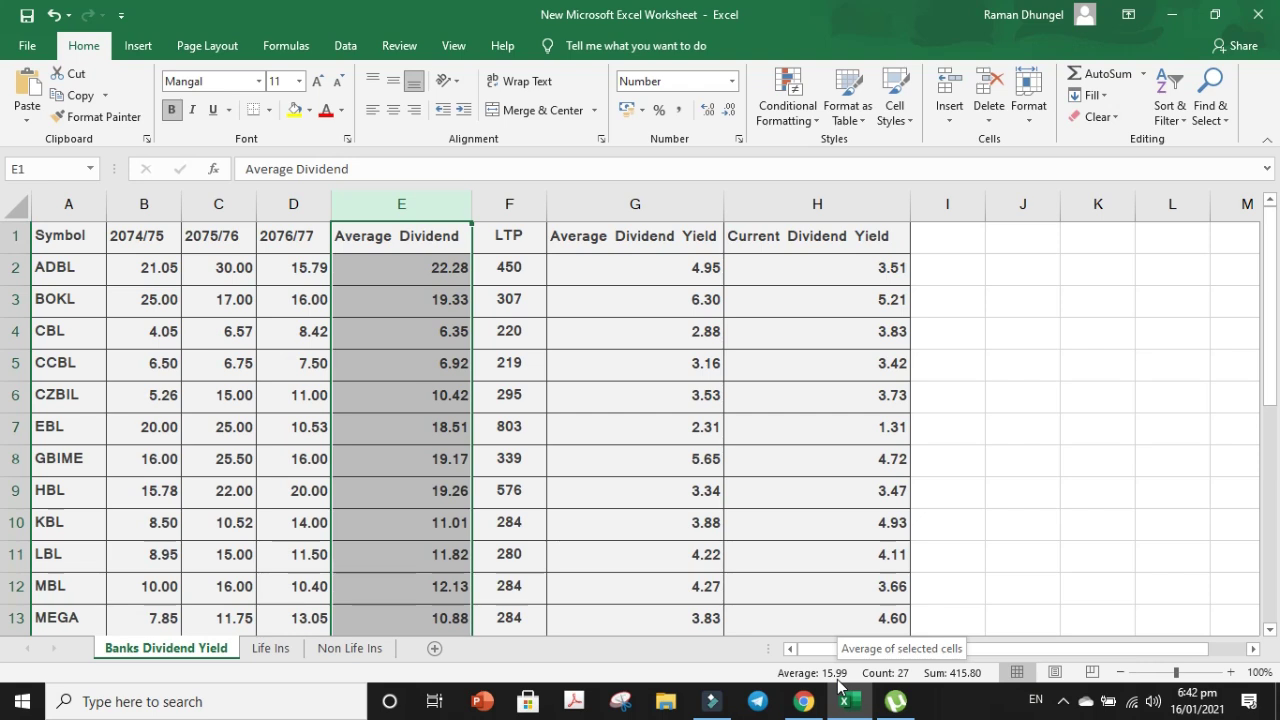
pyautogui.click(808, 124)
pyautogui.moveTo(880, 153)
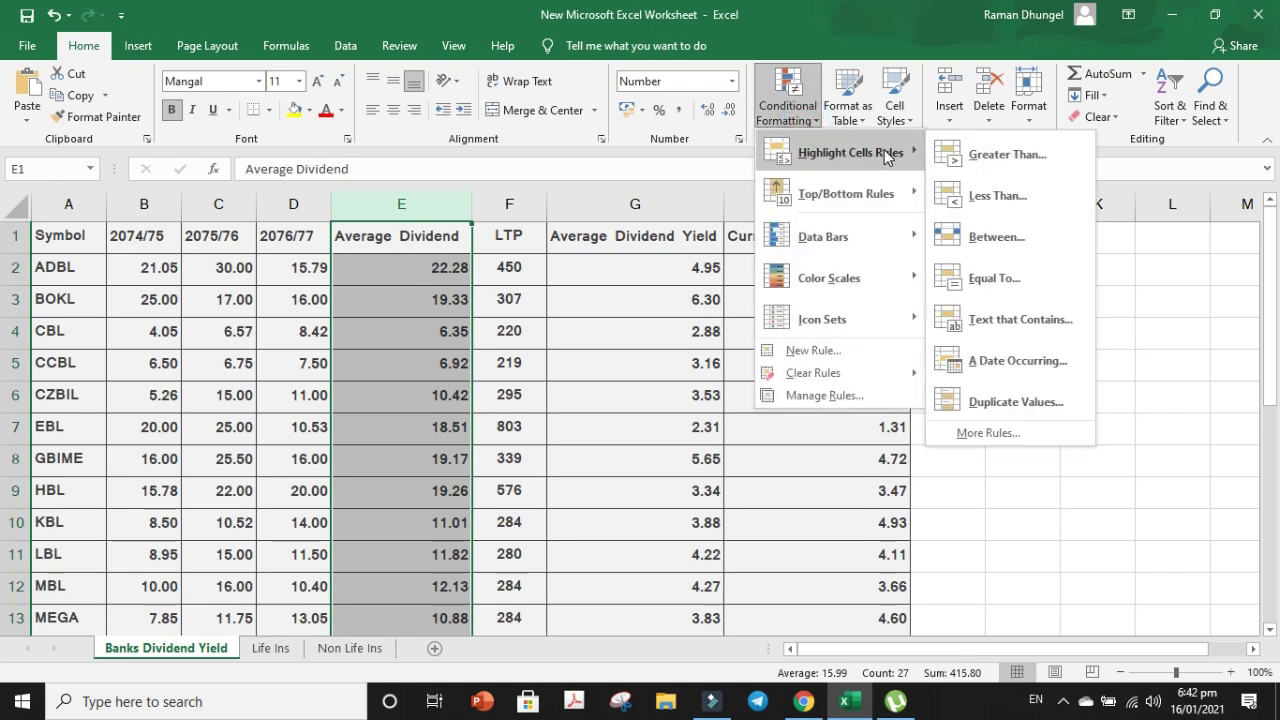
pyautogui.click(1000, 165)
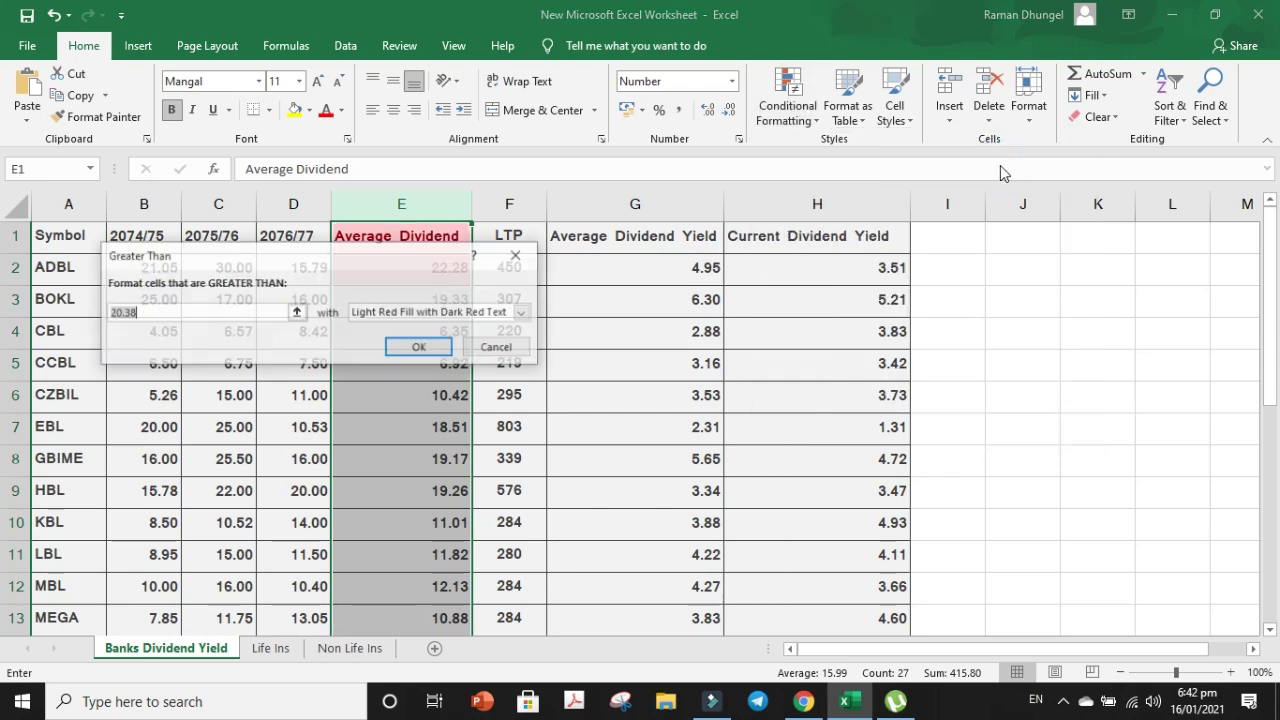
pyautogui.write('15.99')
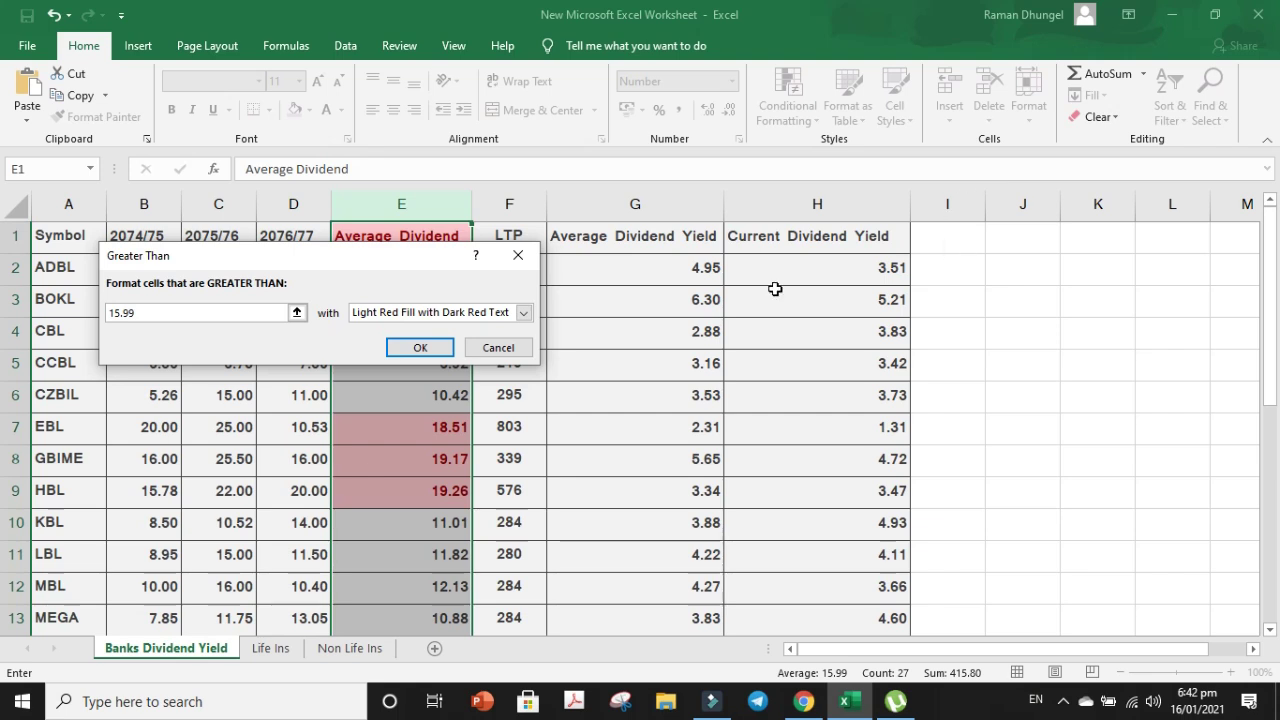
pyautogui.click(523, 313)
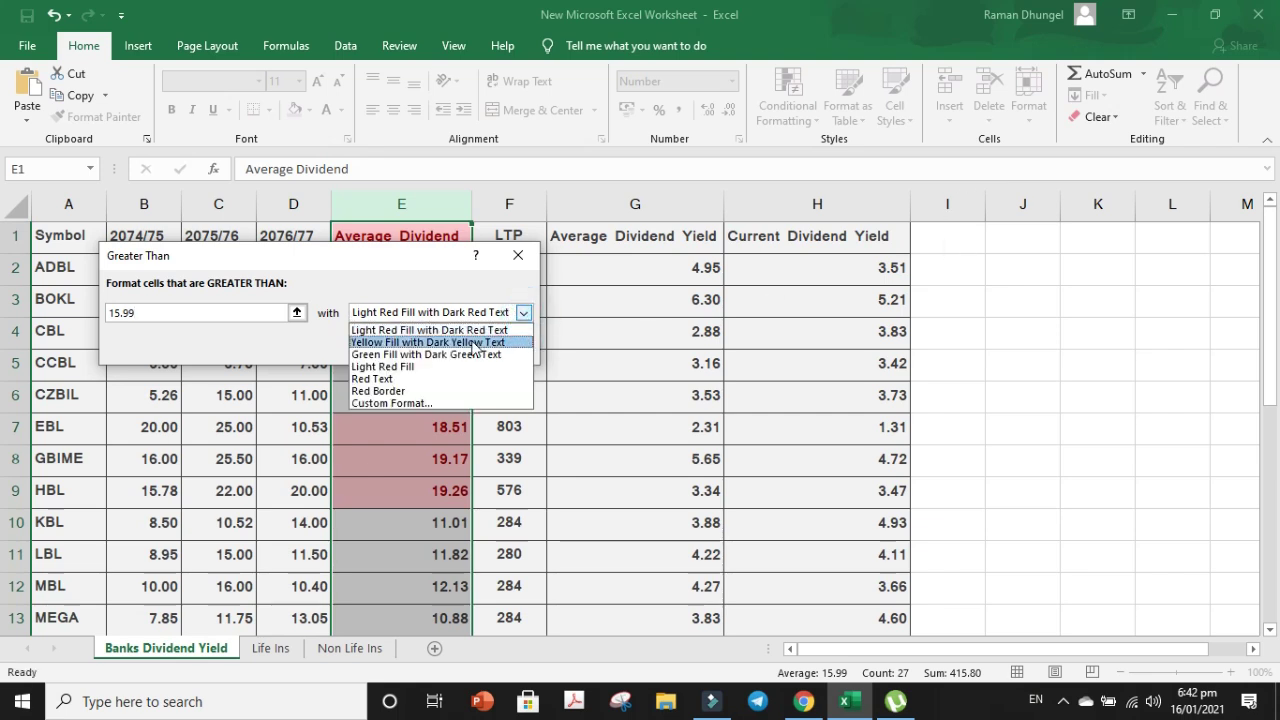
pyautogui.click(471, 354)
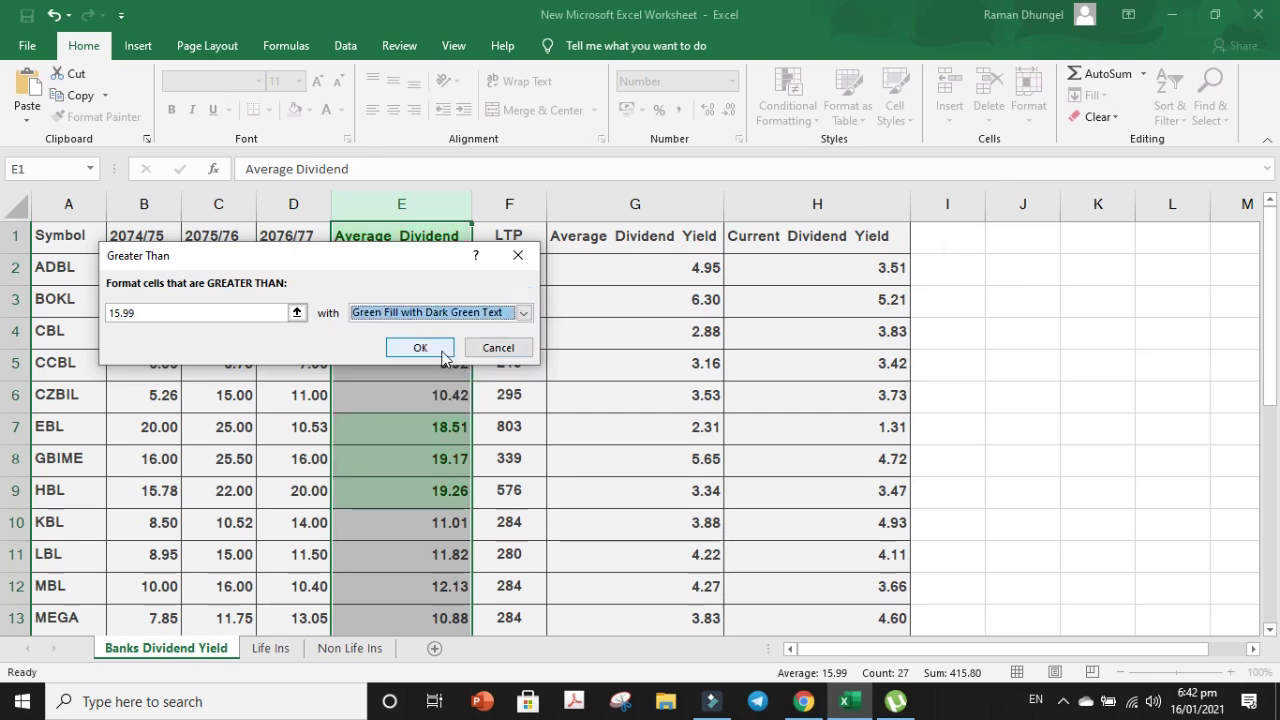
pyautogui.click(441, 351)
pyautogui.click(571, 357)
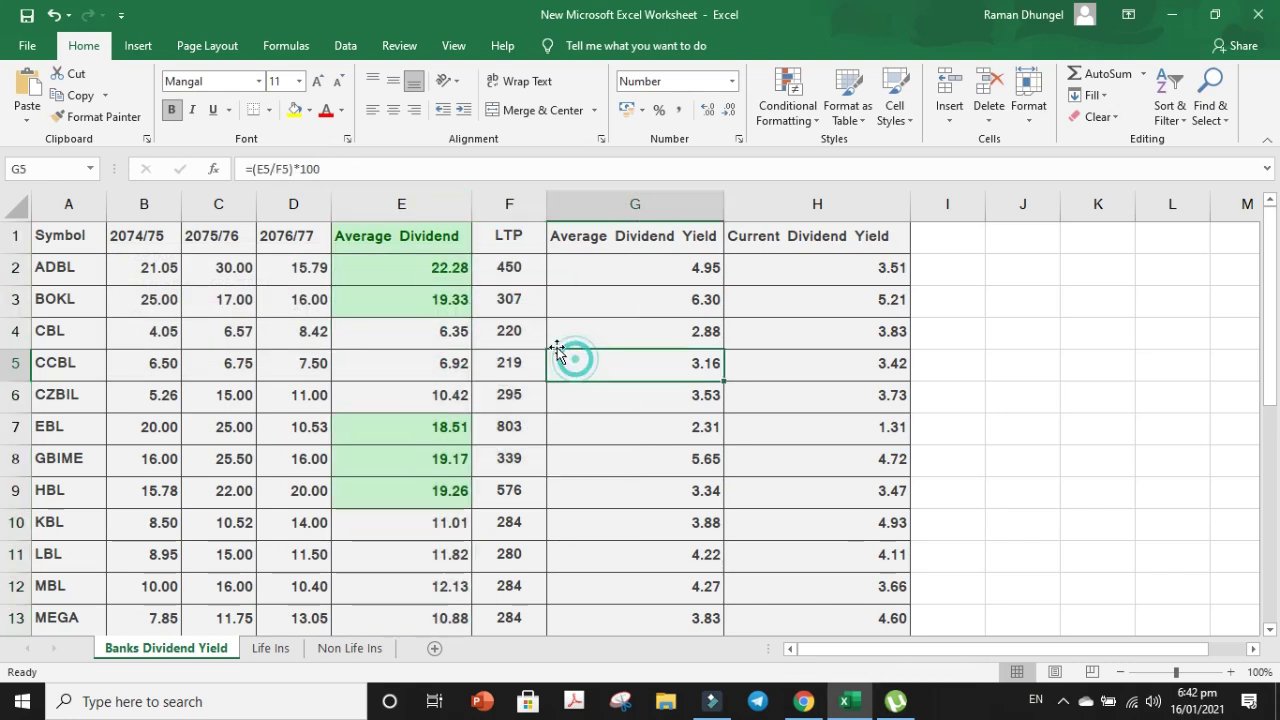
# Sort the bank table by Average Dividend from largest to smallest, expanding the selection, and review the sorted rows.
pyautogui.click(443, 205)
pyautogui.click(1168, 108)
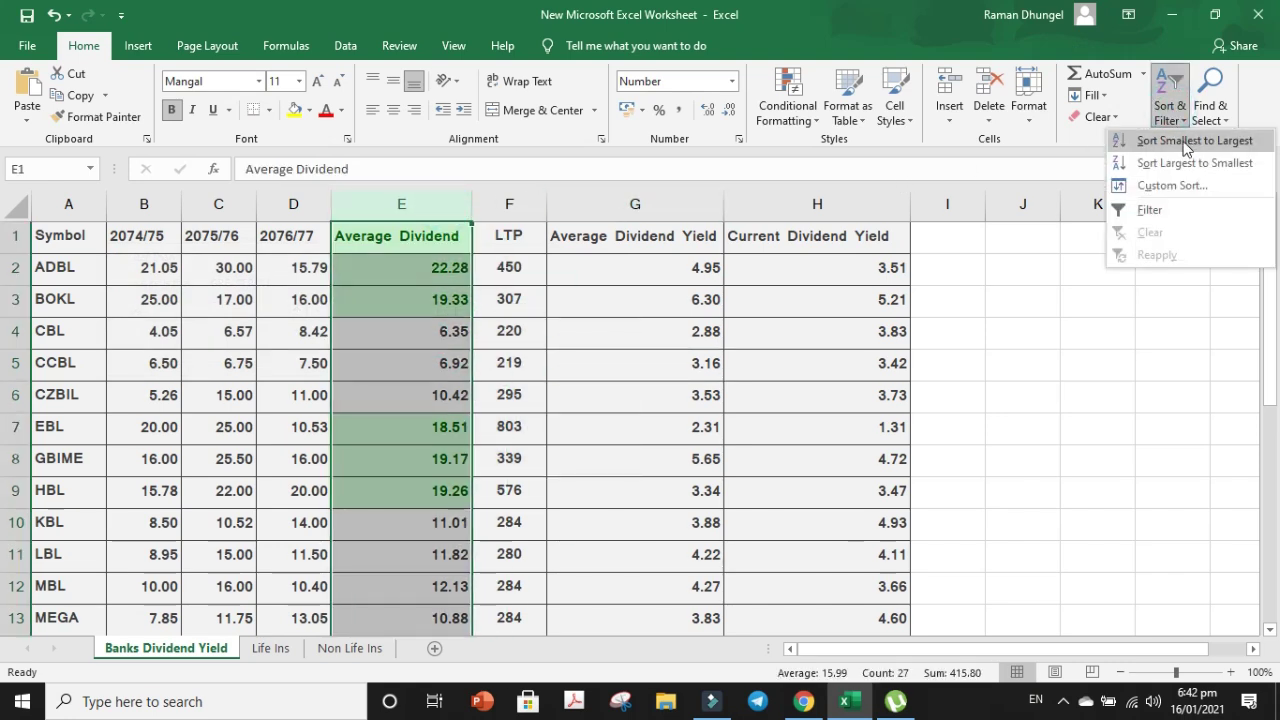
pyautogui.click(1183, 163)
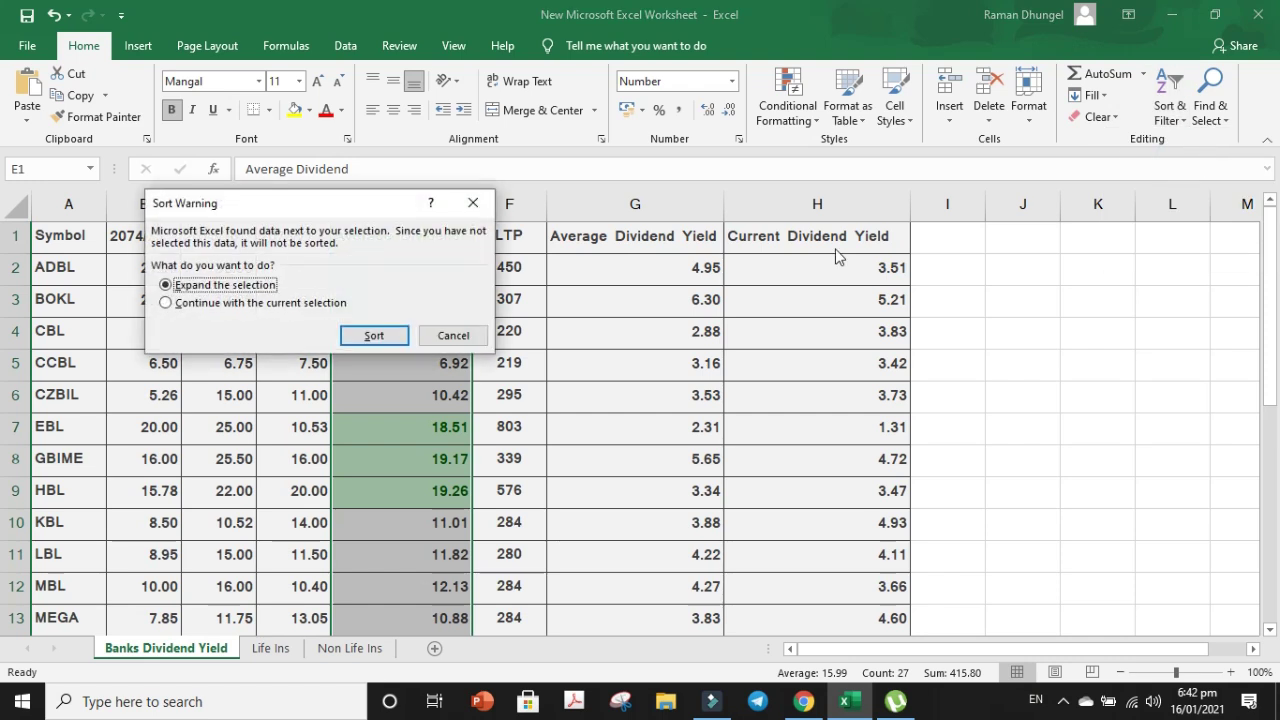
pyautogui.click(368, 335)
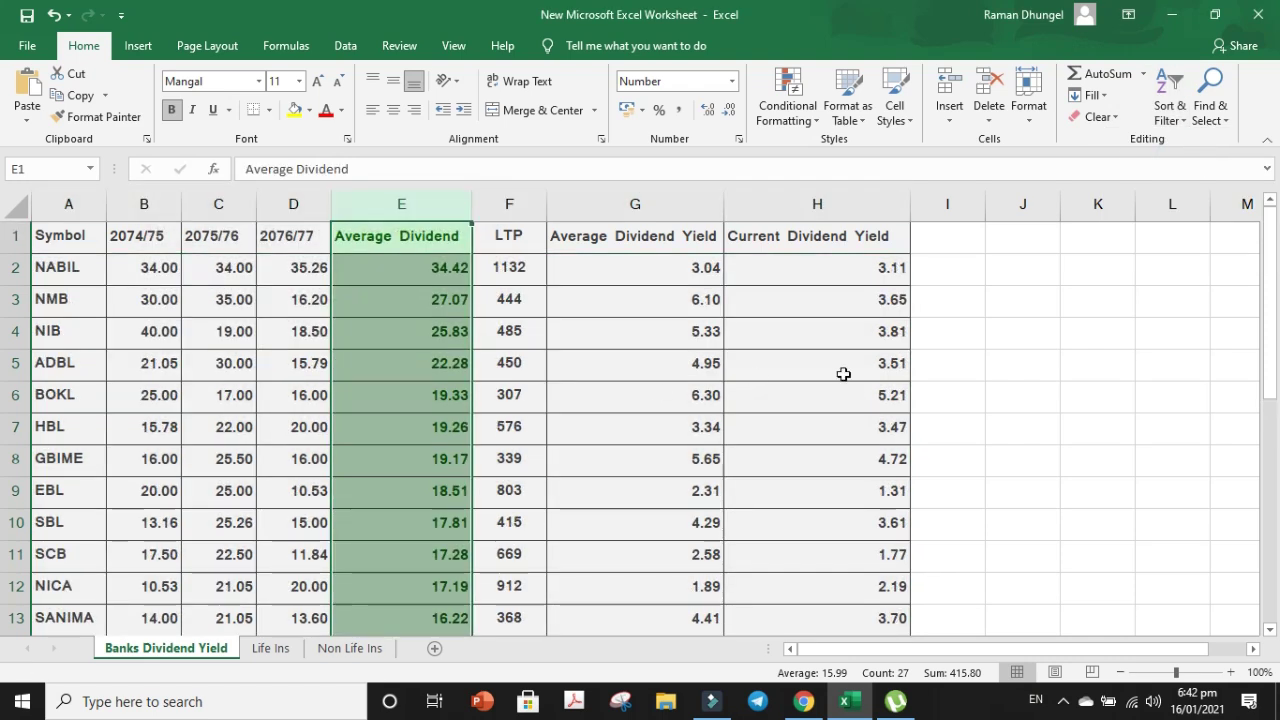
pyautogui.moveTo(1272, 270); pyautogui.dragTo(1276, 458)
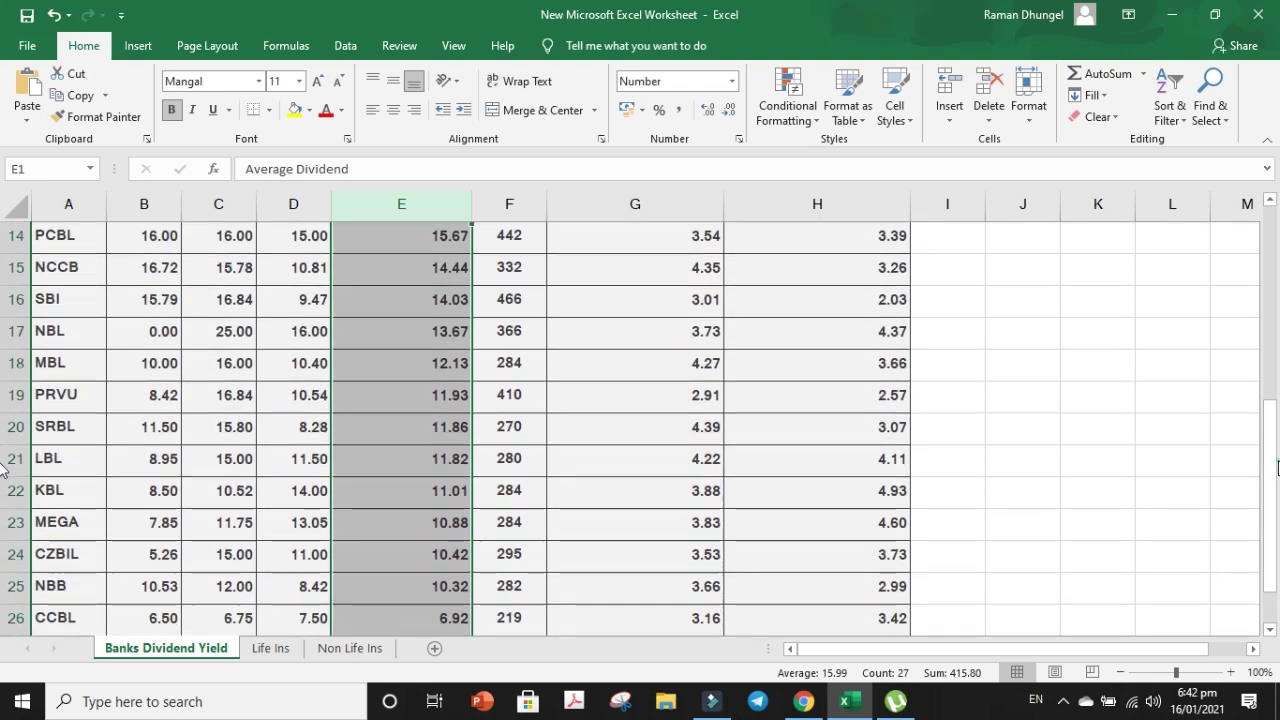
pyautogui.moveTo(1272, 405); pyautogui.dragTo(1274, 288)
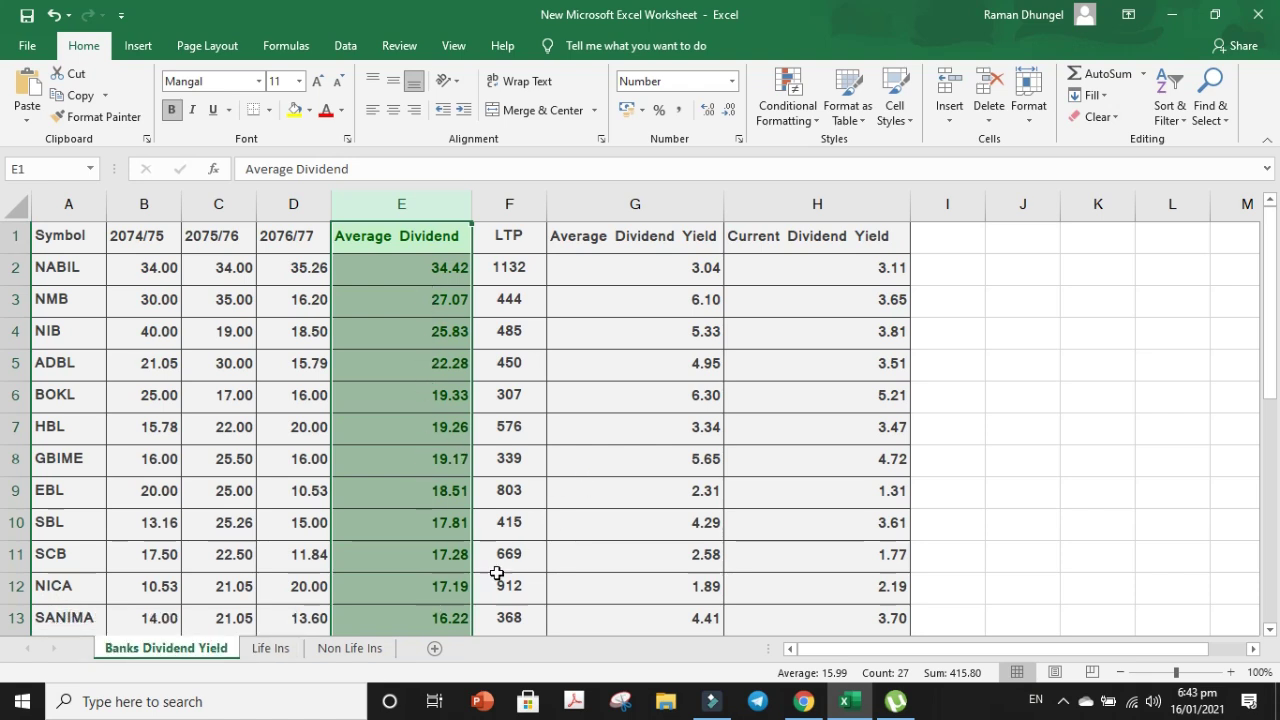
pyautogui.moveTo(1272, 350); pyautogui.dragTo(1274, 455)
# Highlight Average Dividend values less than 15.99 with Light Red Fill with Dark Red Text using conditional formatting, and review the column.
pyautogui.click(448, 203)
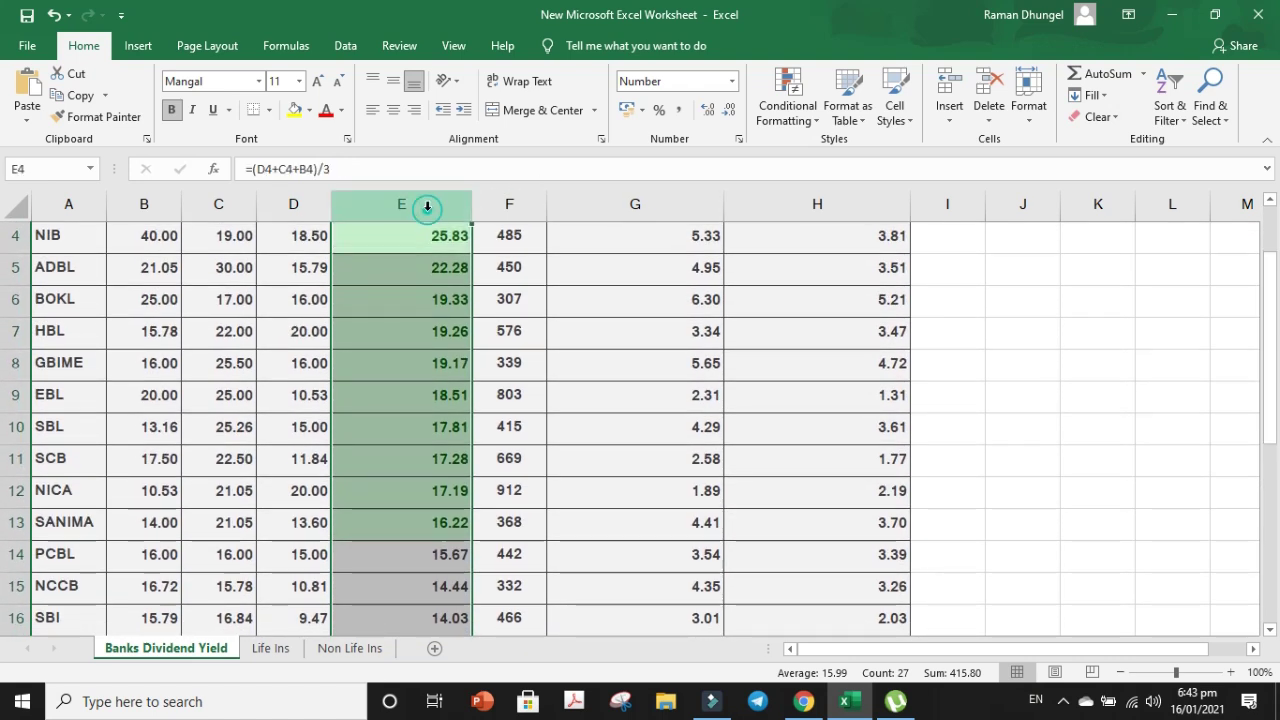
pyautogui.click(822, 122)
pyautogui.moveTo(888, 155)
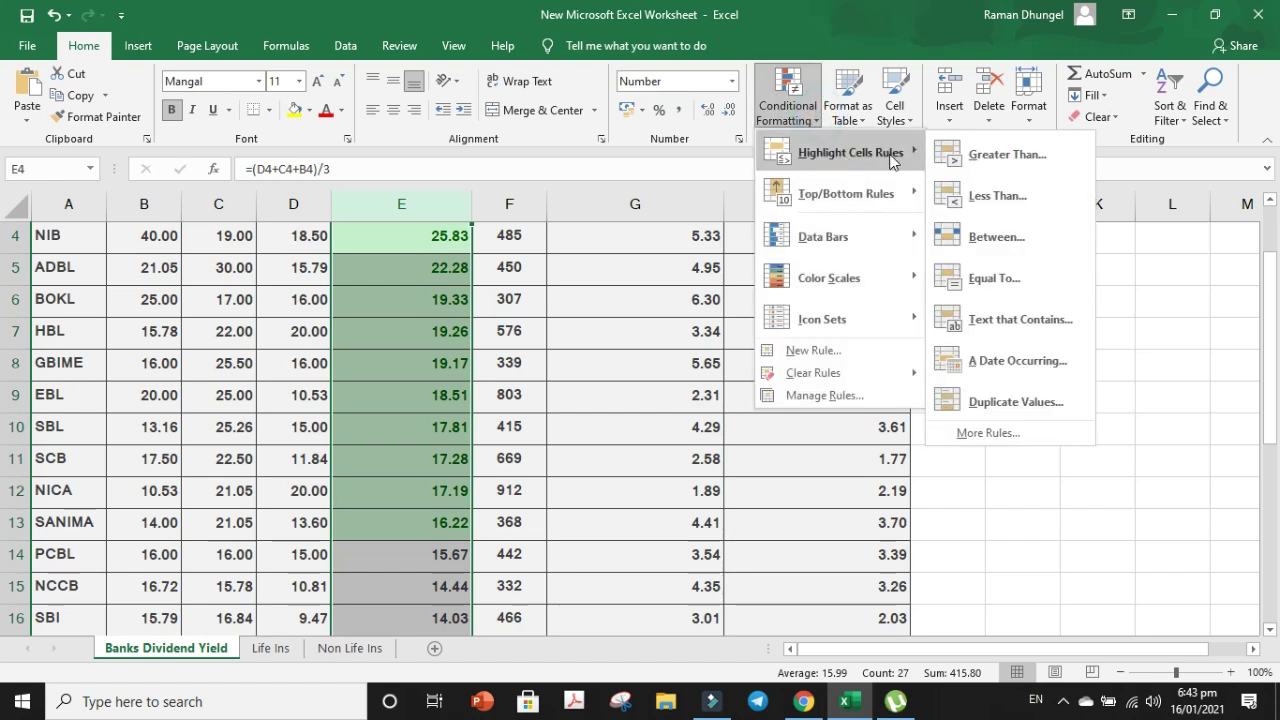
pyautogui.click(983, 192)
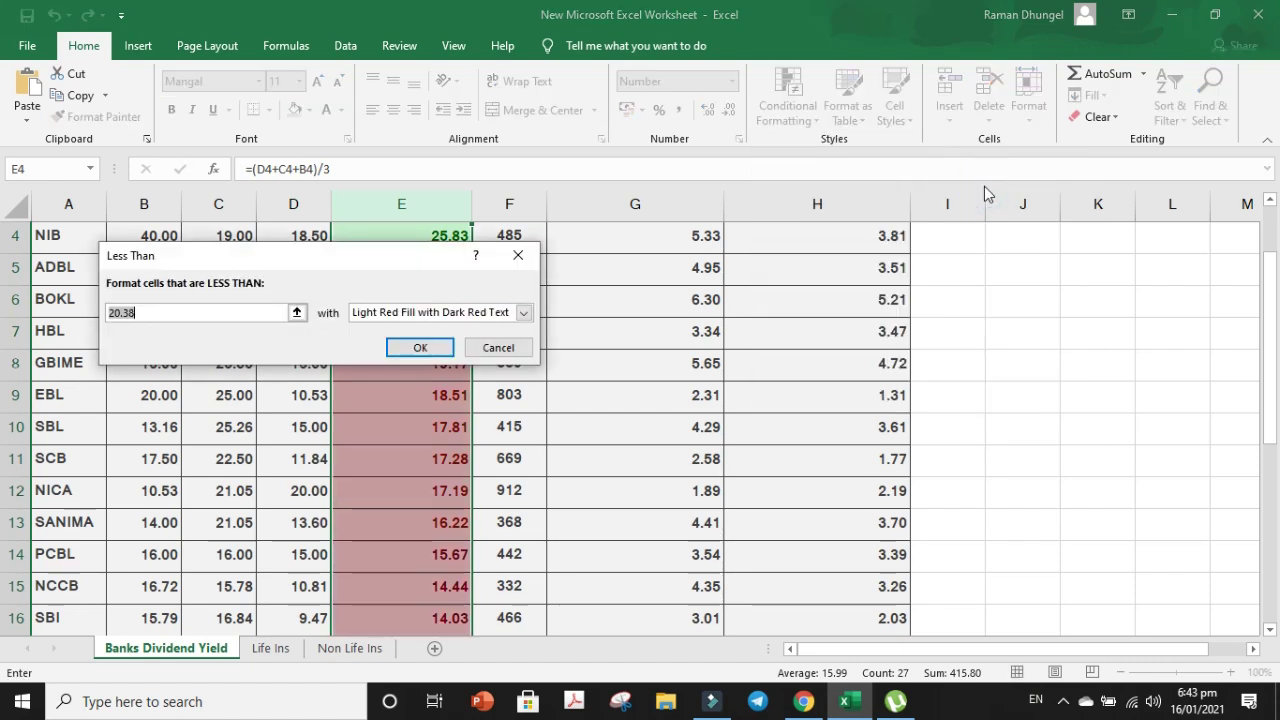
pyautogui.write('15.99')
pyautogui.click(420, 347)
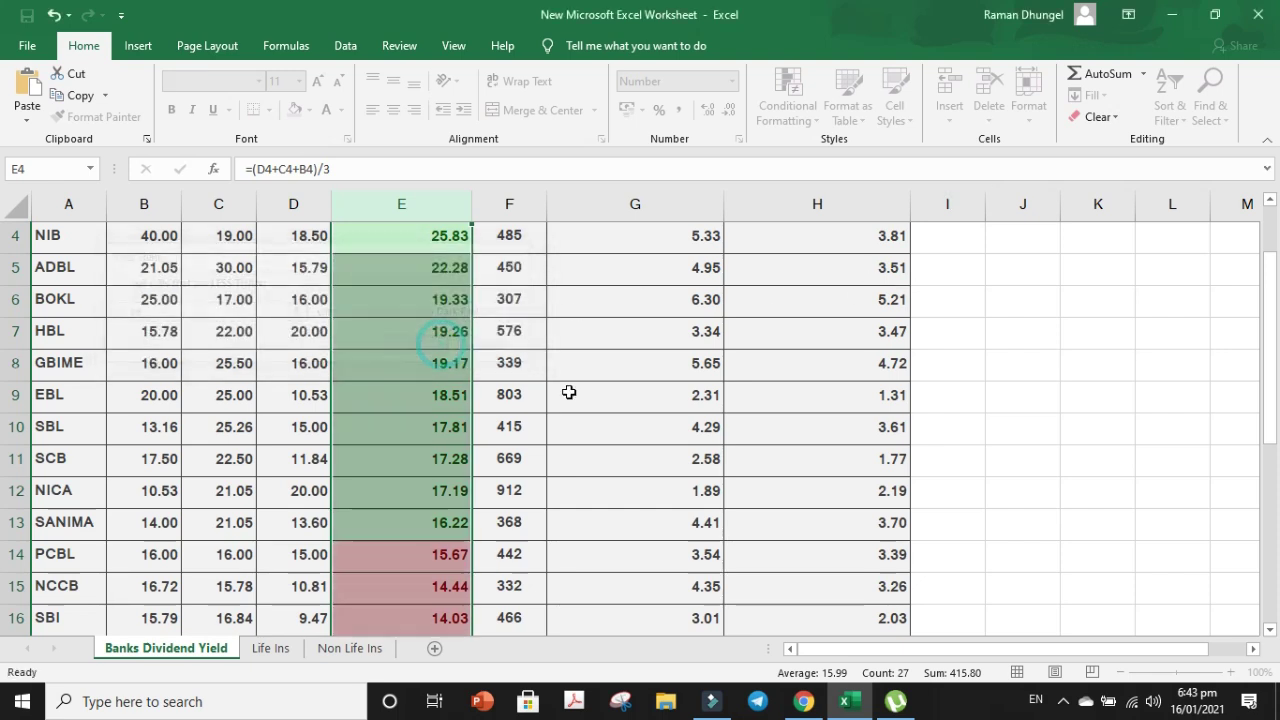
pyautogui.click(1092, 432)
pyautogui.moveTo(1267, 405); pyautogui.dragTo(1251, 335)
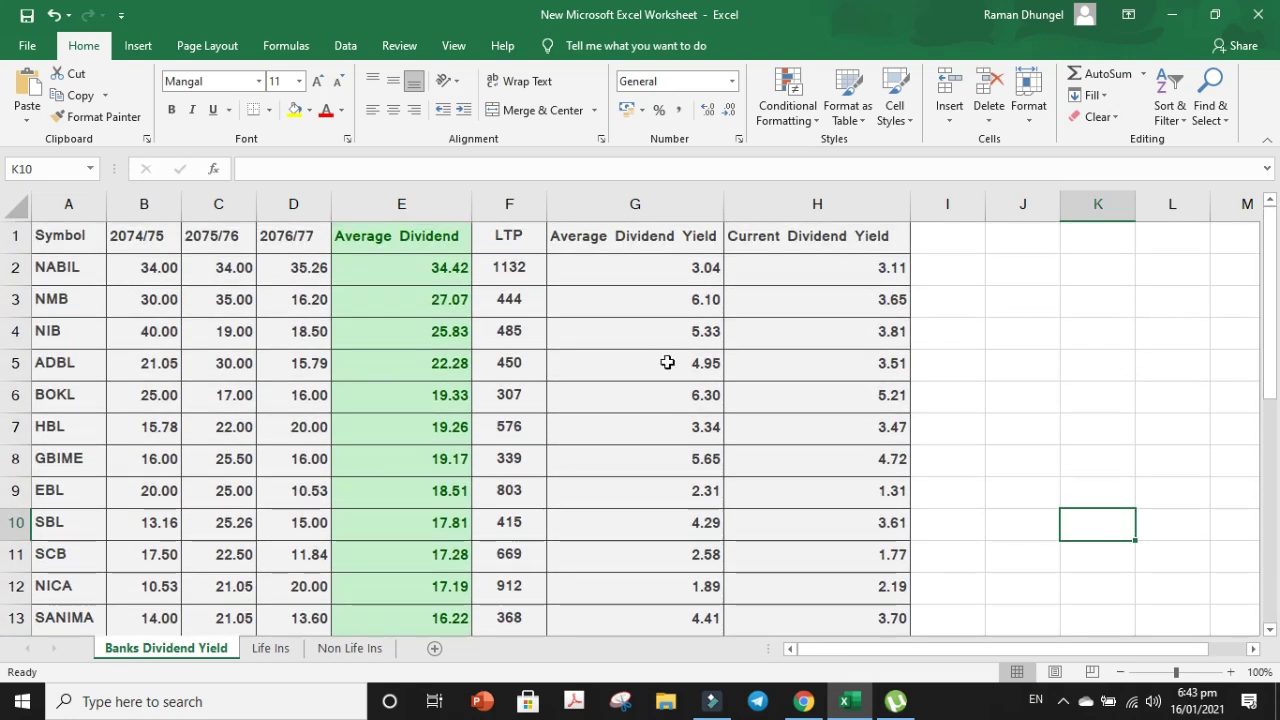
# Examine the Average Dividend Yield formula in G2 and the Average Dividend and LTP cells it uses, E2 and F2.
pyautogui.click(598, 245)
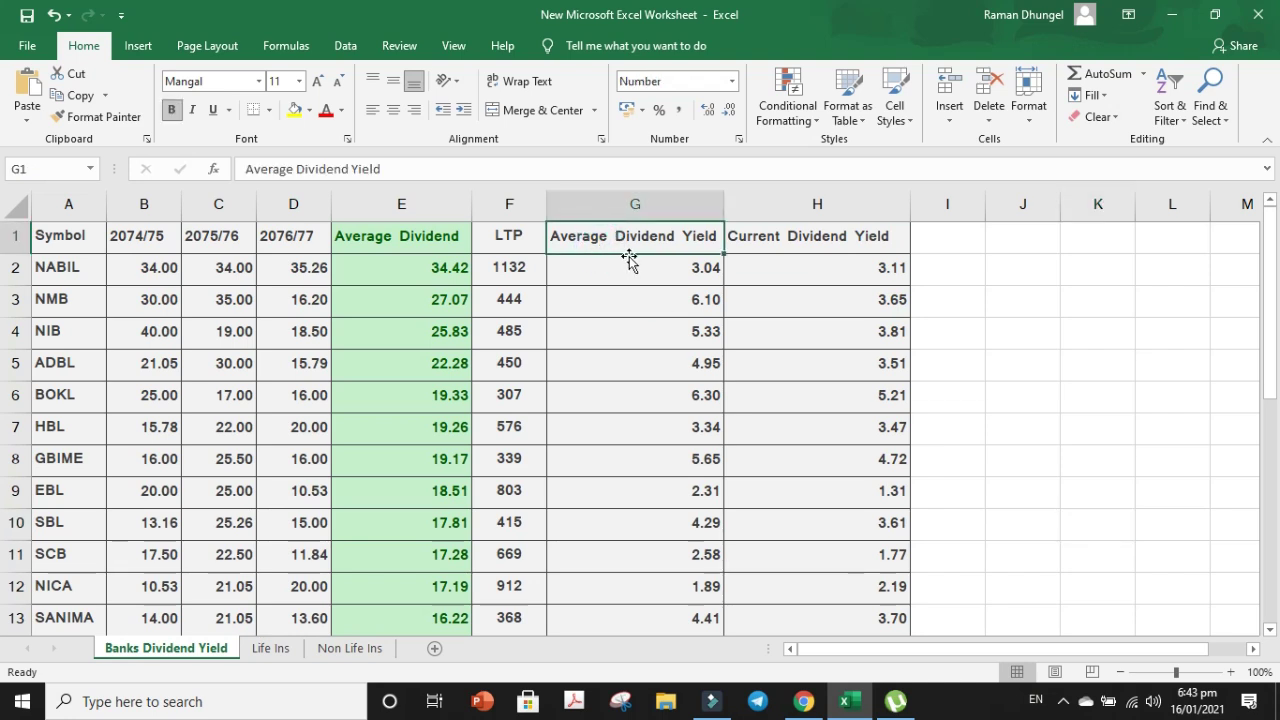
pyautogui.click(592, 267)
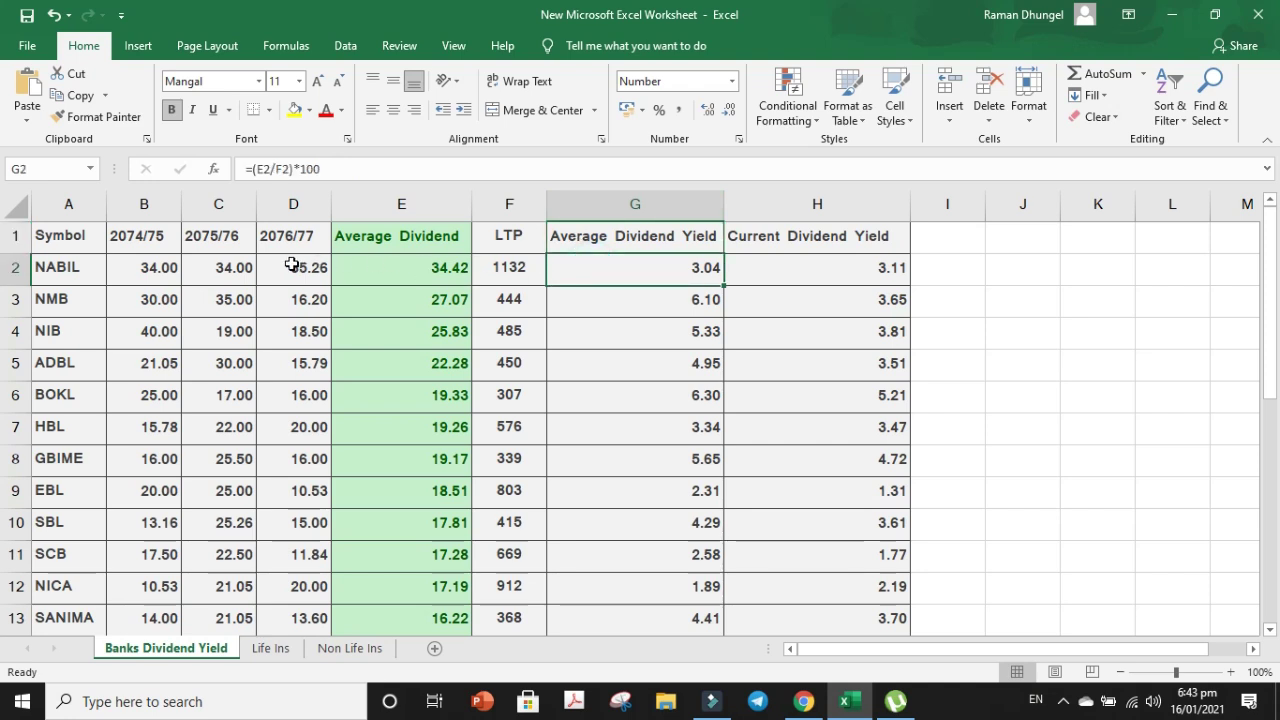
pyautogui.click(427, 277)
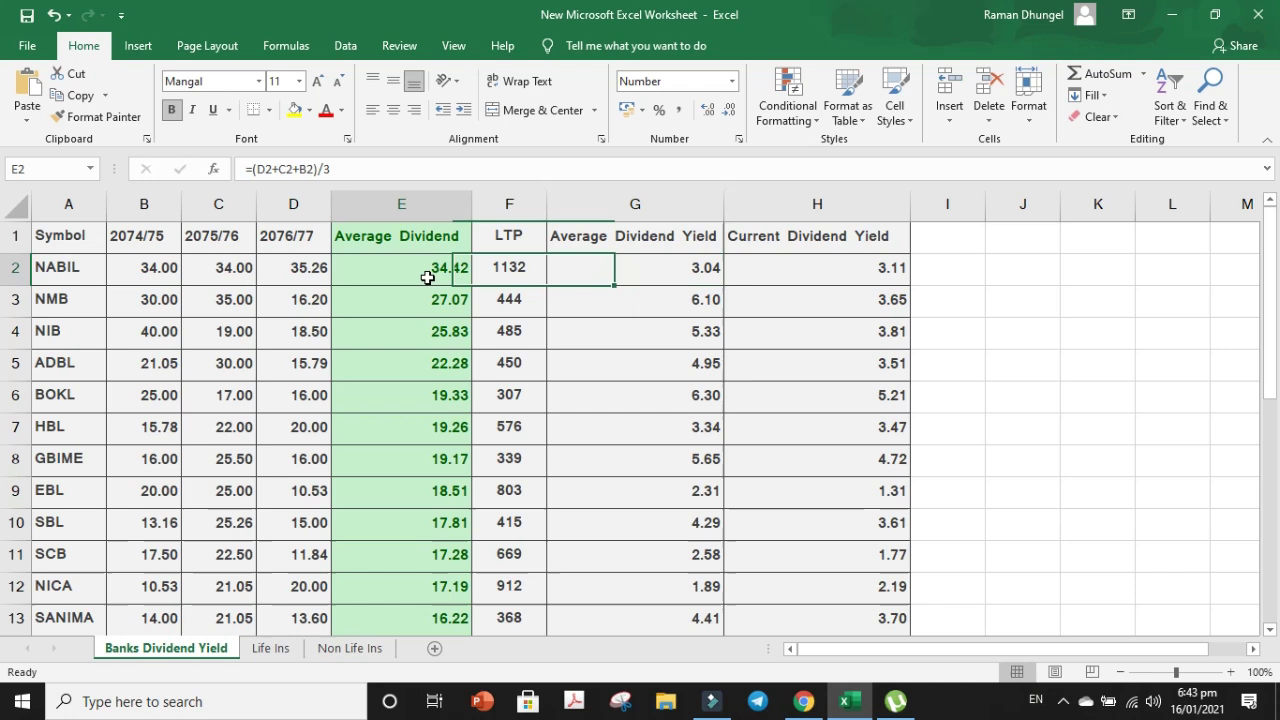
pyautogui.click(510, 274)
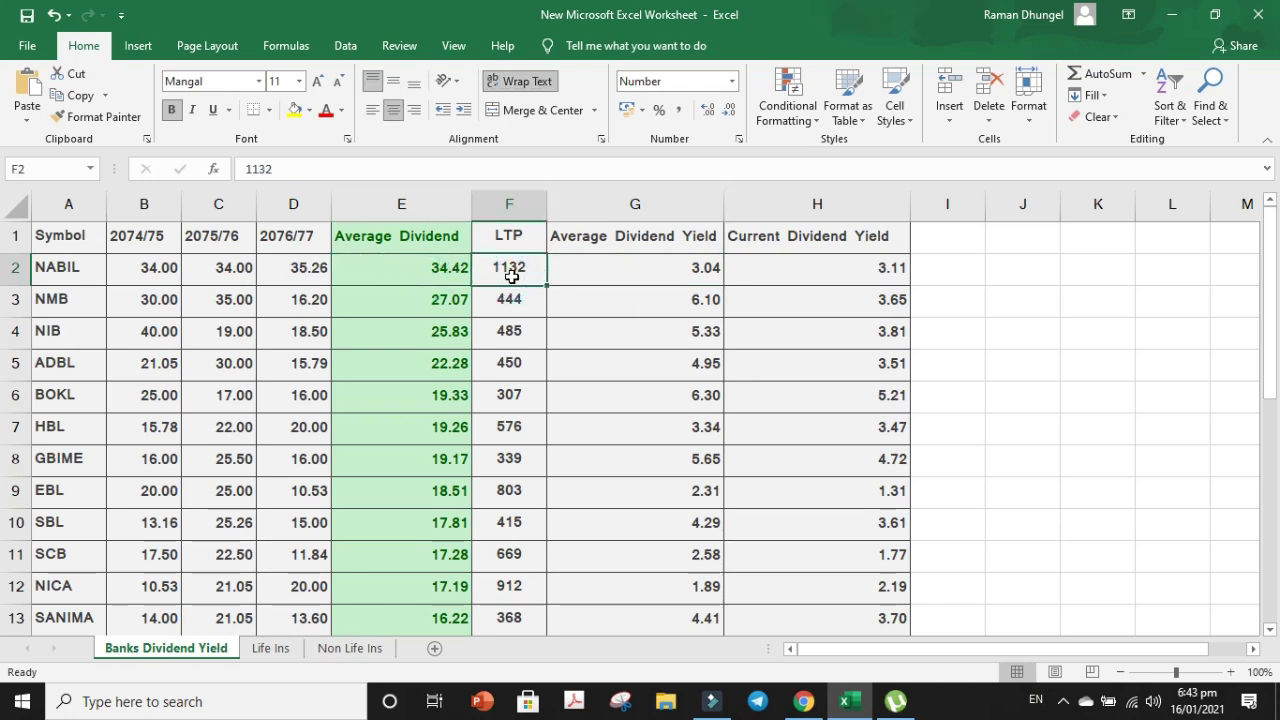
pyautogui.click(580, 271)
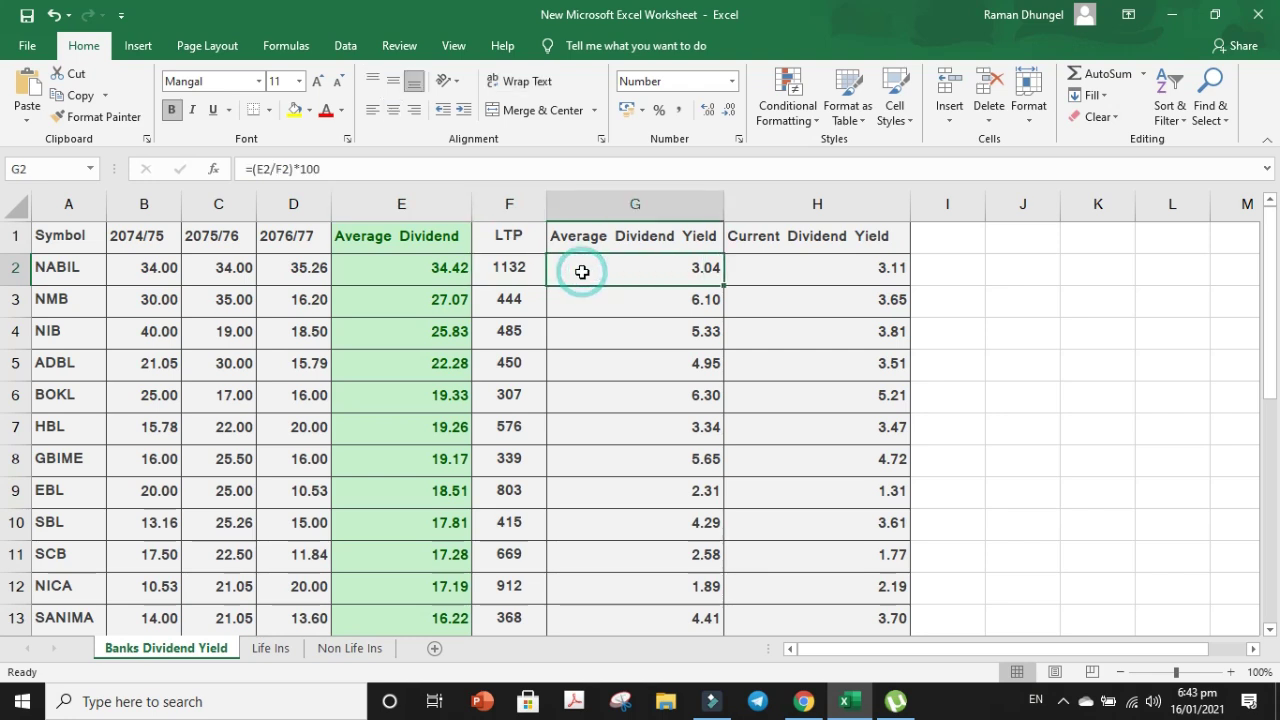
# Highlight Average Dividend Yield values greater than 3.91 with Green Fill with Dark Green Text using conditional formatting.
pyautogui.click(594, 207)
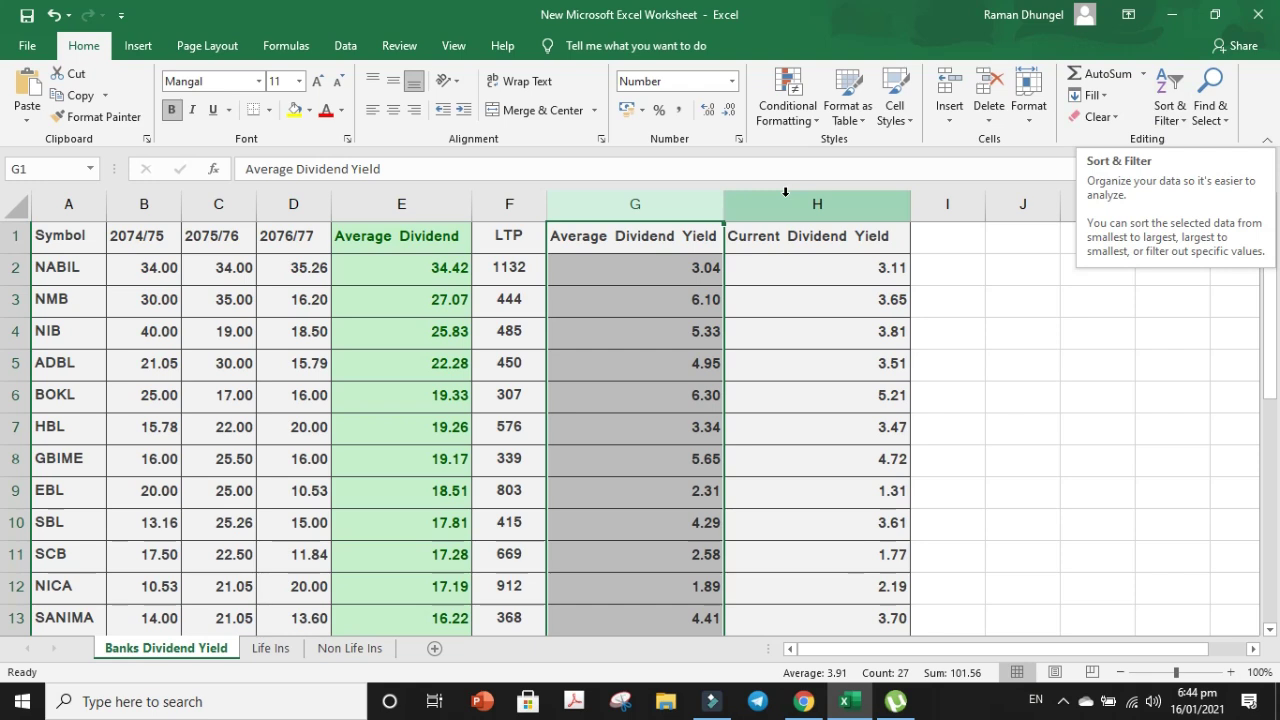
pyautogui.click(812, 115)
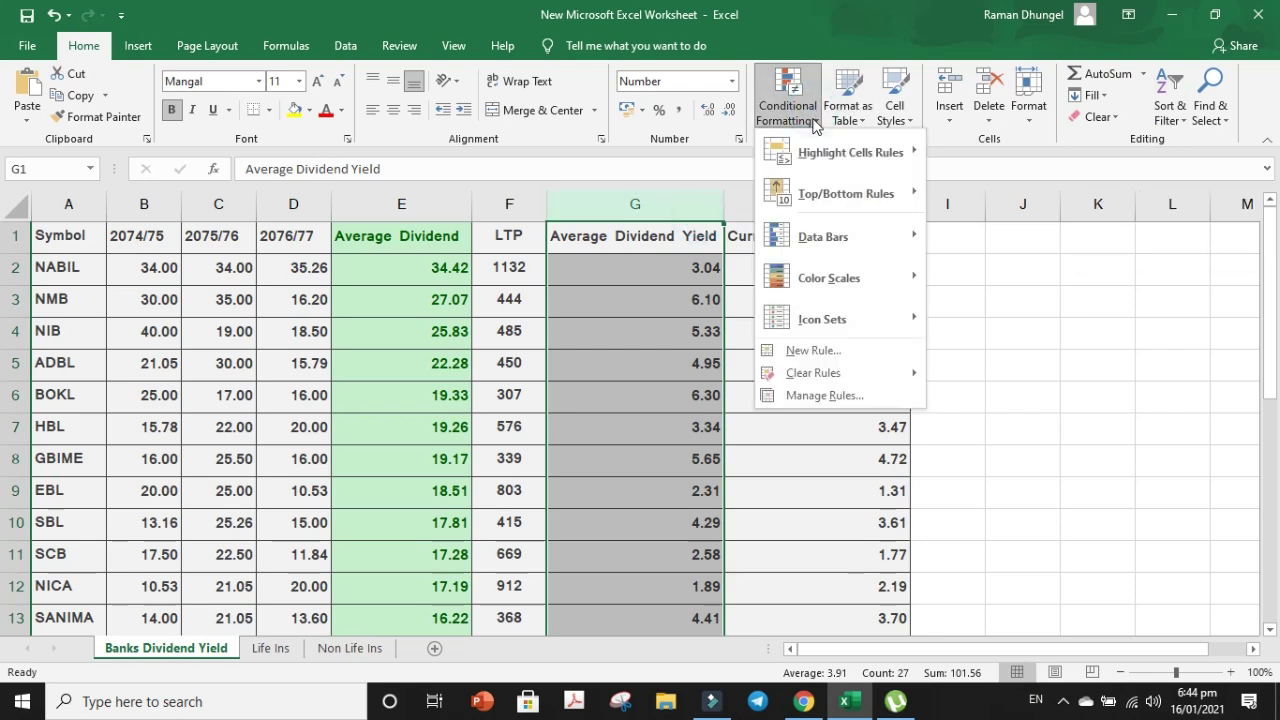
pyautogui.moveTo(860, 155)
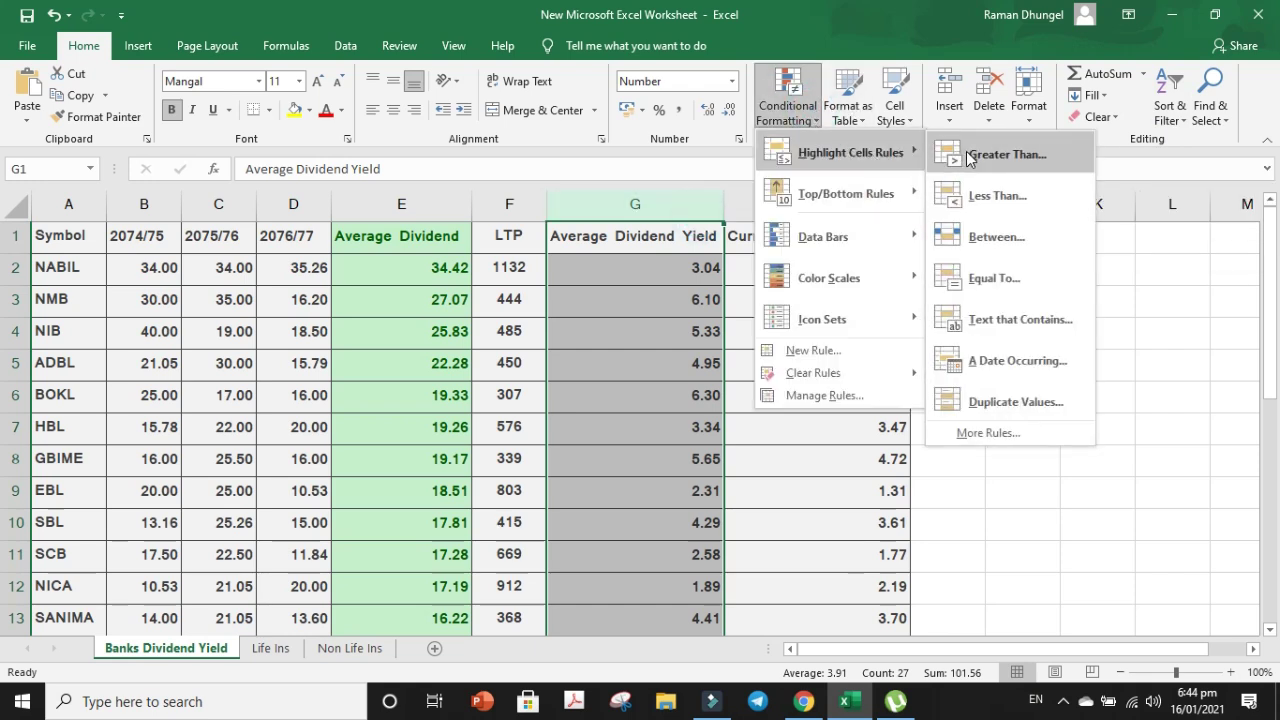
pyautogui.click(1005, 154)
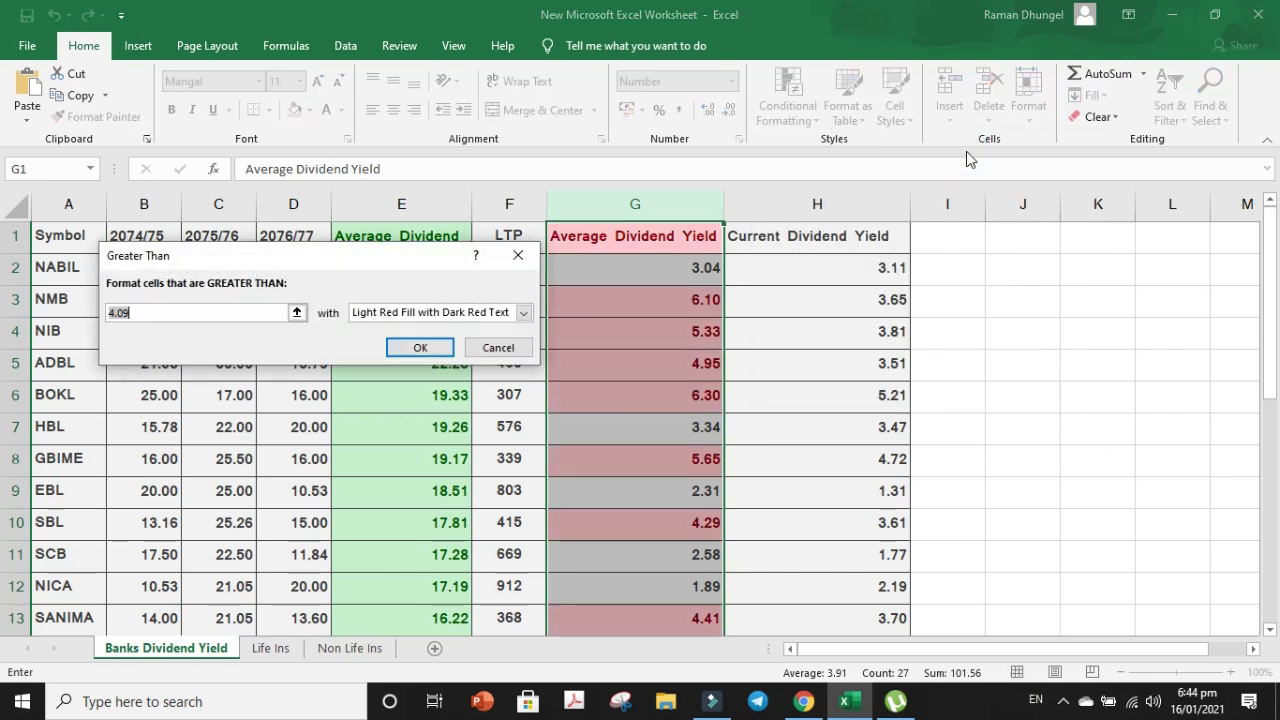
pyautogui.write('3.91')
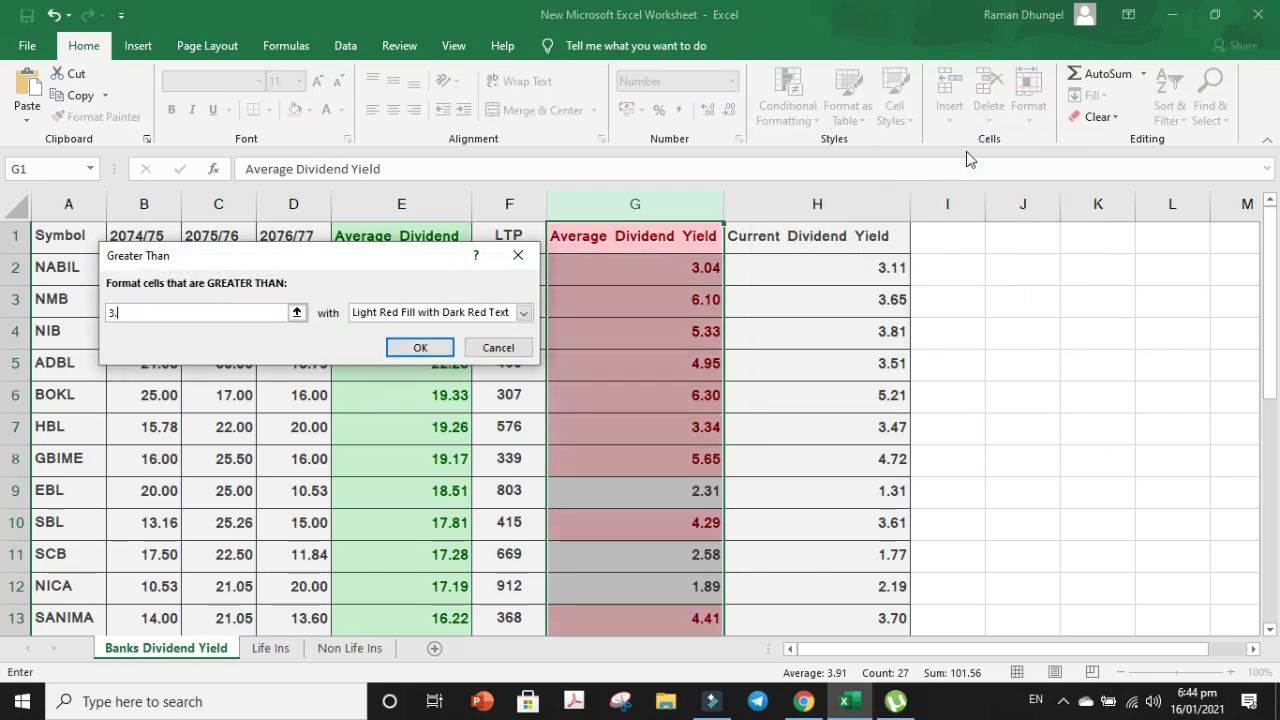
pyautogui.click(523, 312)
pyautogui.click(474, 354)
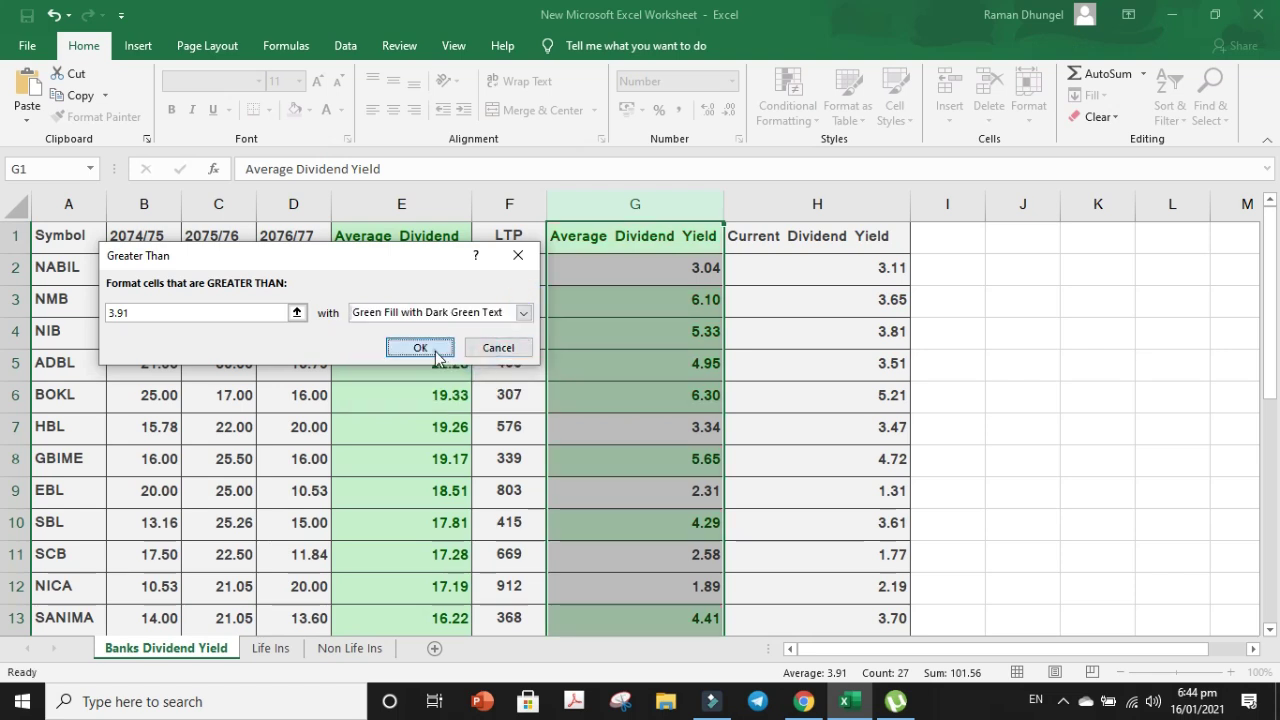
pyautogui.click(421, 347)
# Highlight Average Dividend Yield values less than 3.91 with Light Red Fill with Dark Red Text using conditional formatting.
pyautogui.click(816, 122)
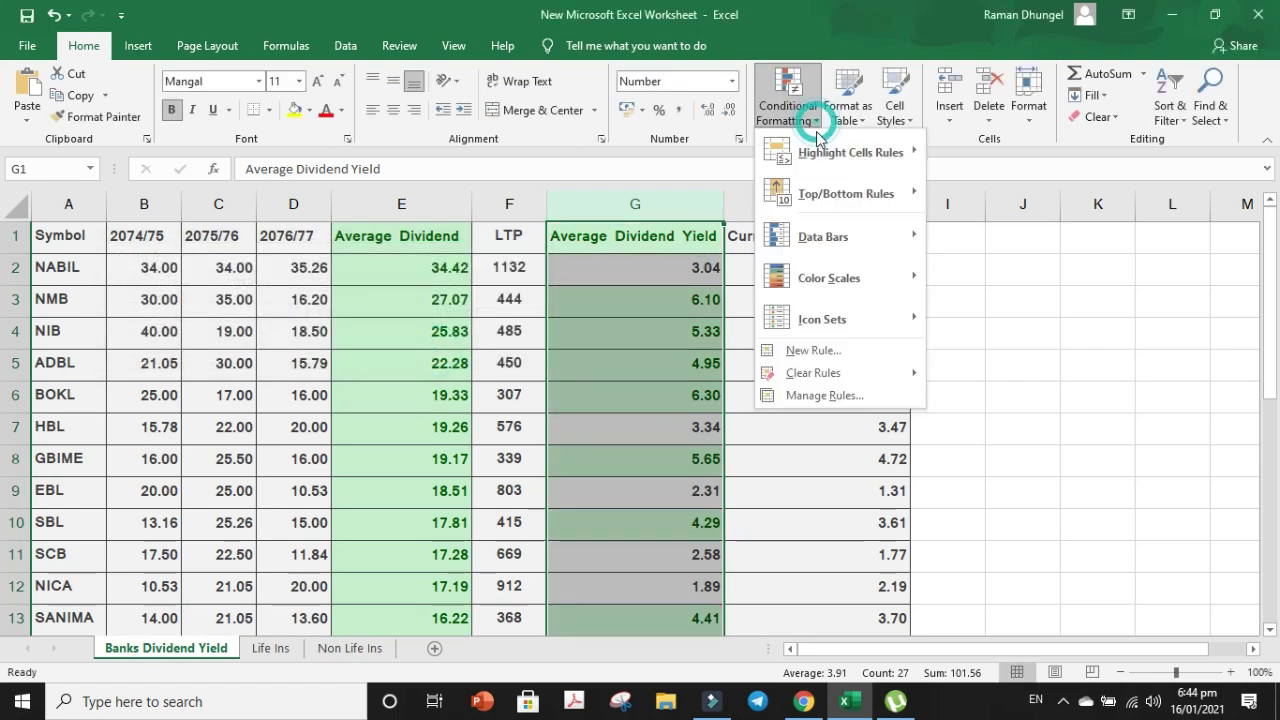
pyautogui.moveTo(831, 152)
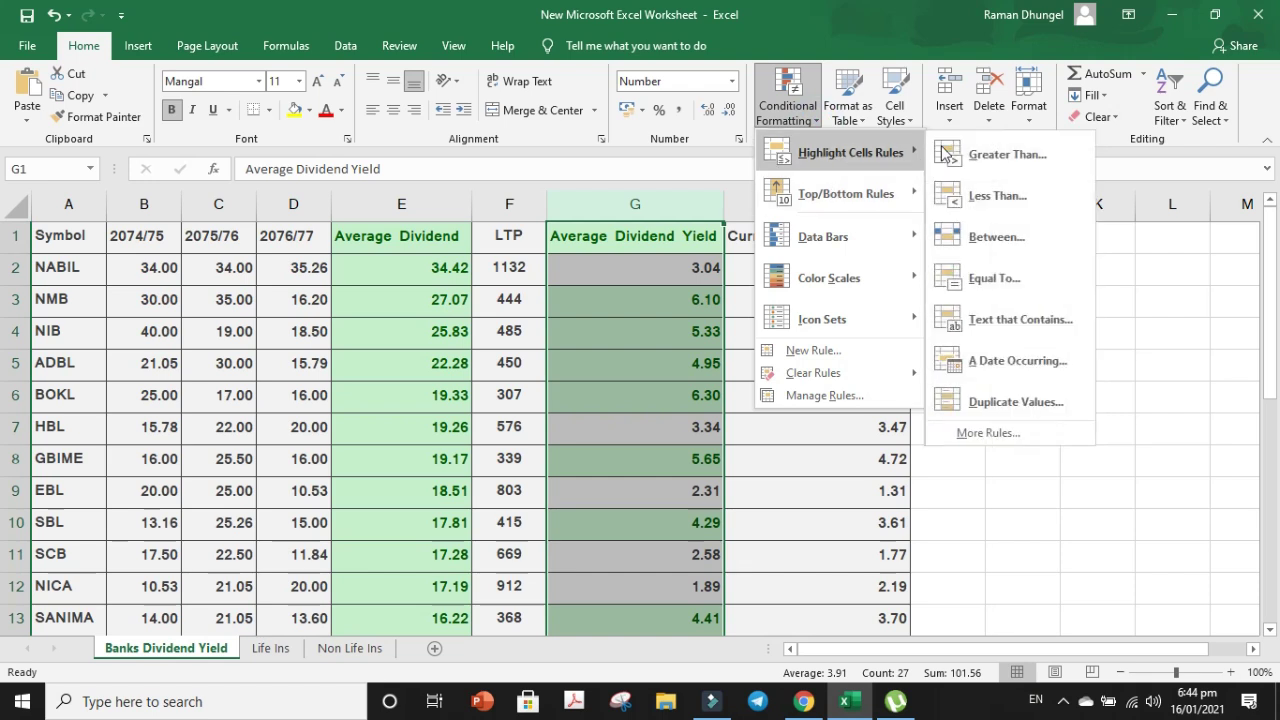
pyautogui.click(975, 194)
pyautogui.write('3.91')
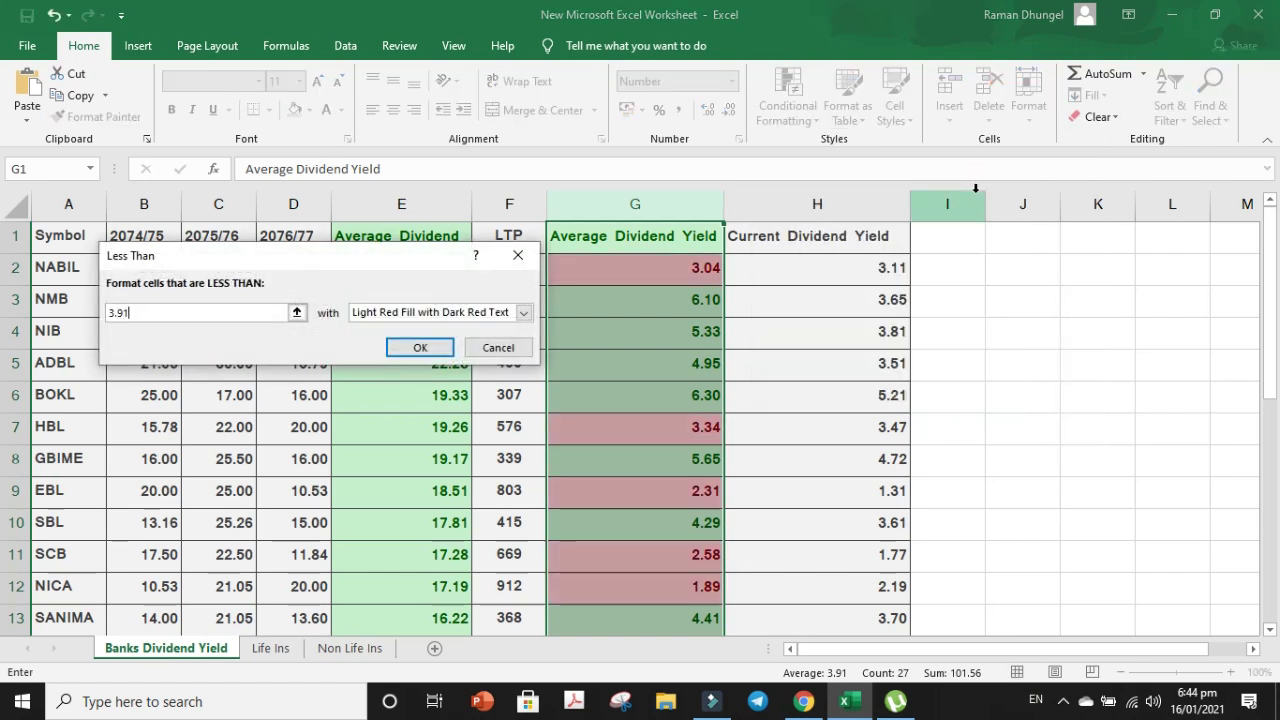
pyautogui.click(420, 348)
pyautogui.click(860, 300)
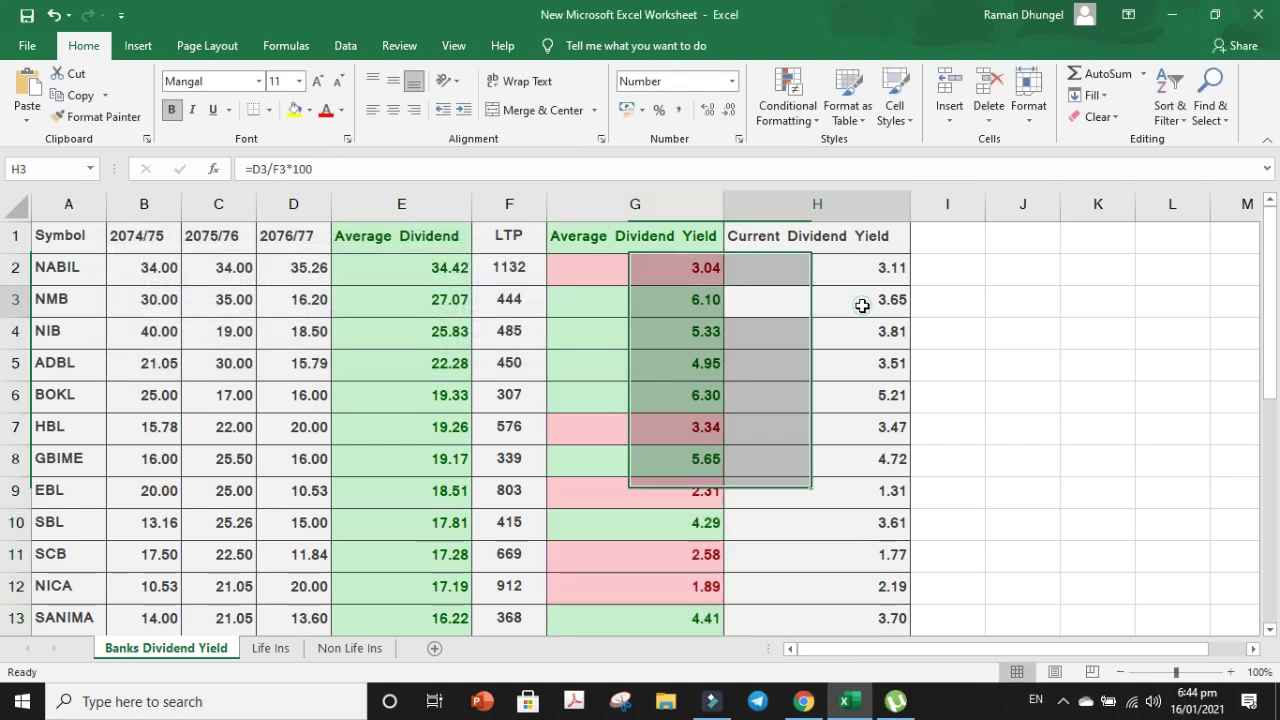
# Sort the bank table by Average Dividend Yield from largest to smallest, expanding the selection, and review the sorted rows.
pyautogui.click(710, 214)
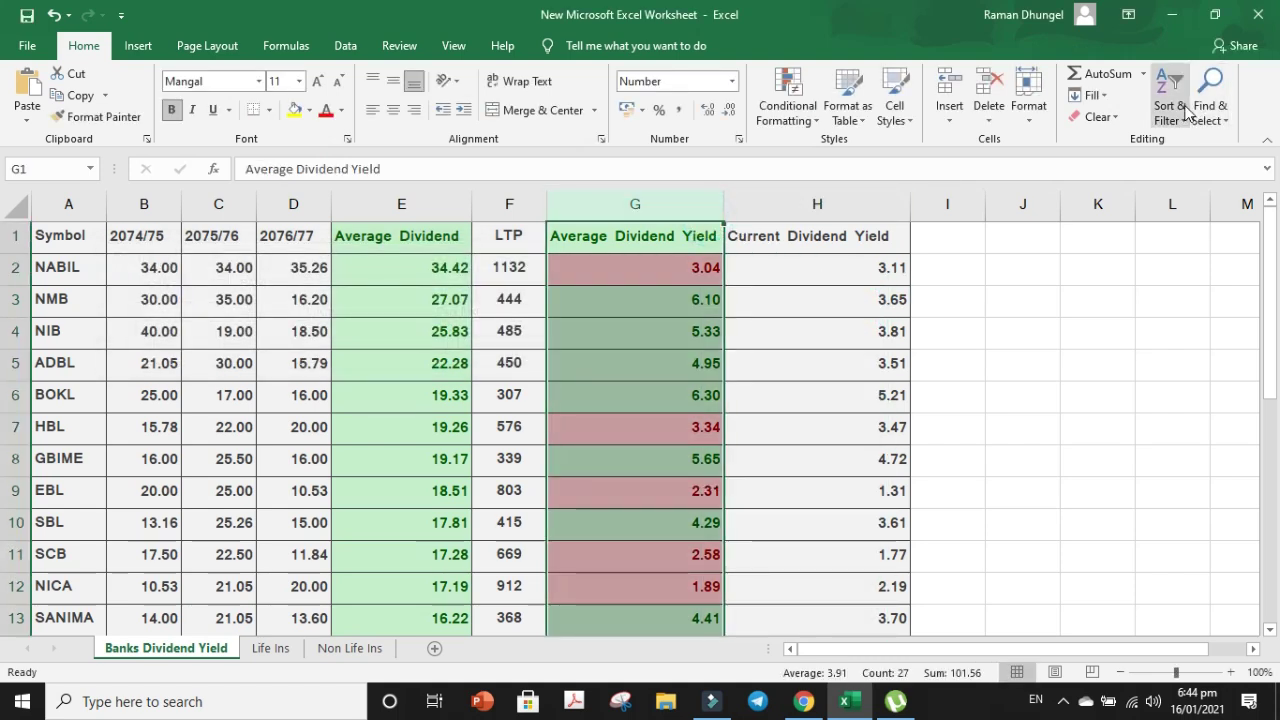
pyautogui.click(1180, 110)
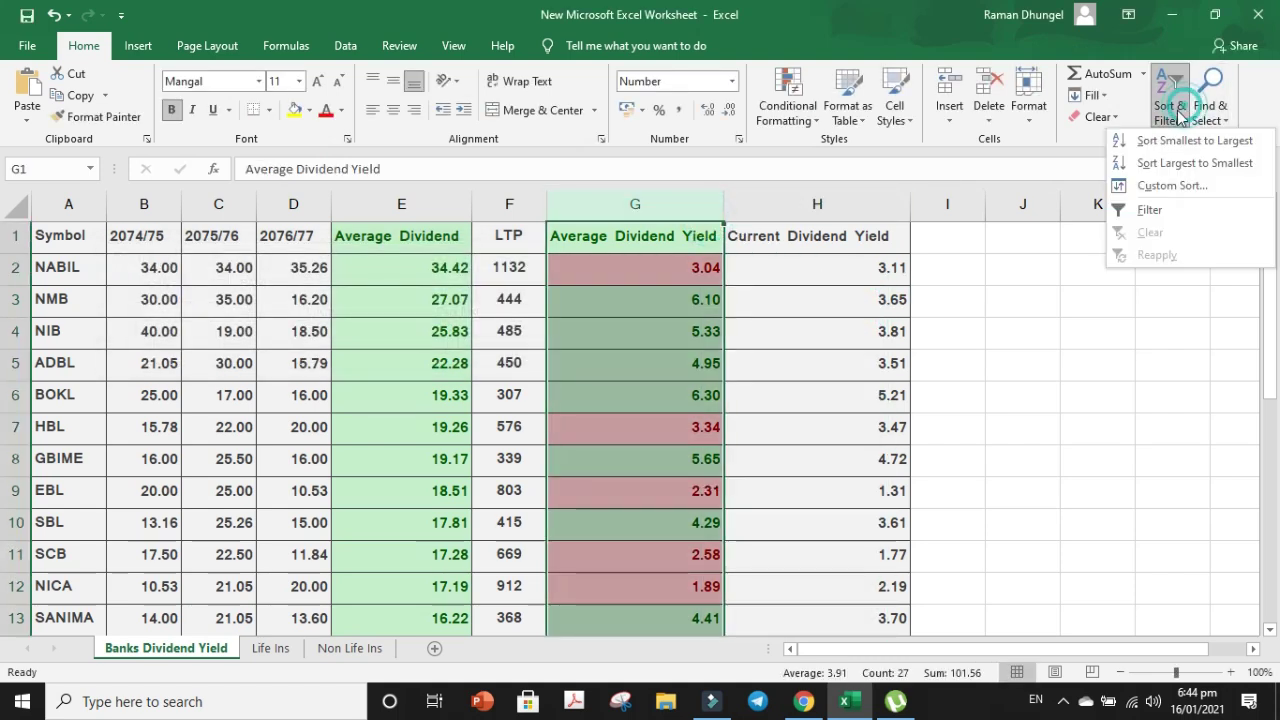
pyautogui.click(1196, 170)
pyautogui.click(374, 417)
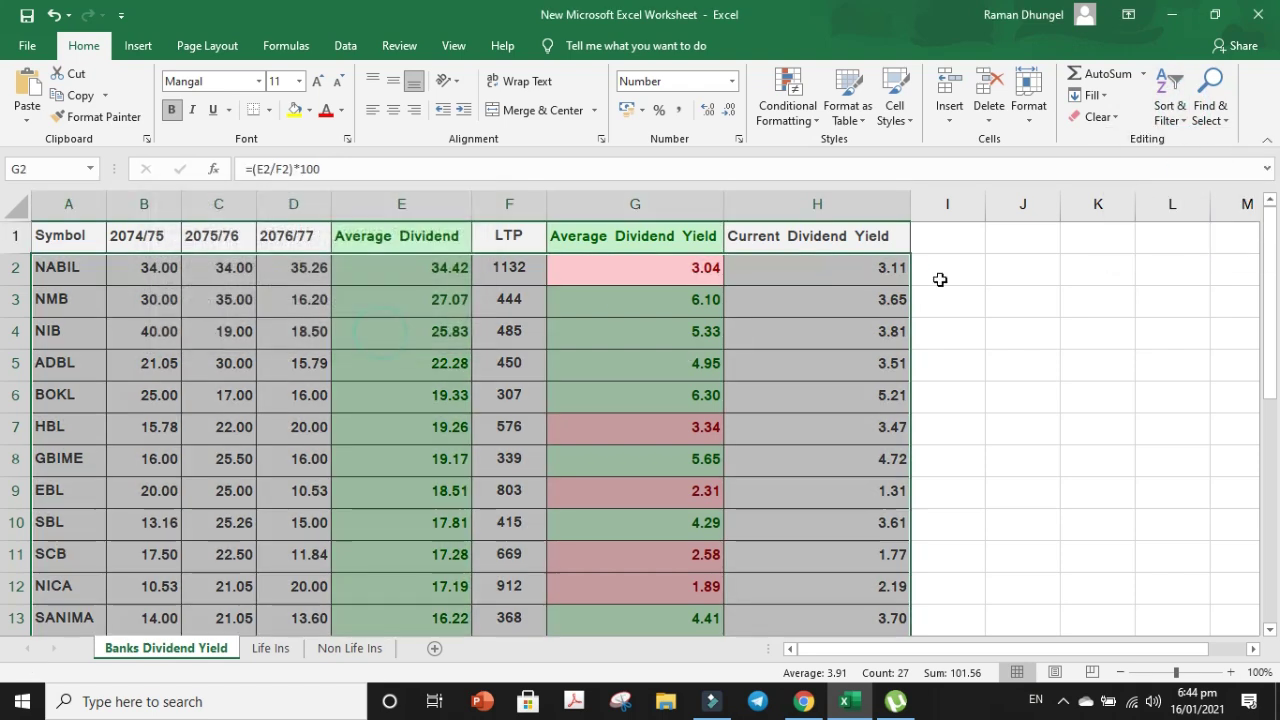
pyautogui.moveTo(1270, 256)
pyautogui.mouseDown()
pyautogui.moveTo(1277, 290)
pyautogui.moveTo(1276, 243)
pyautogui.mouseUp()
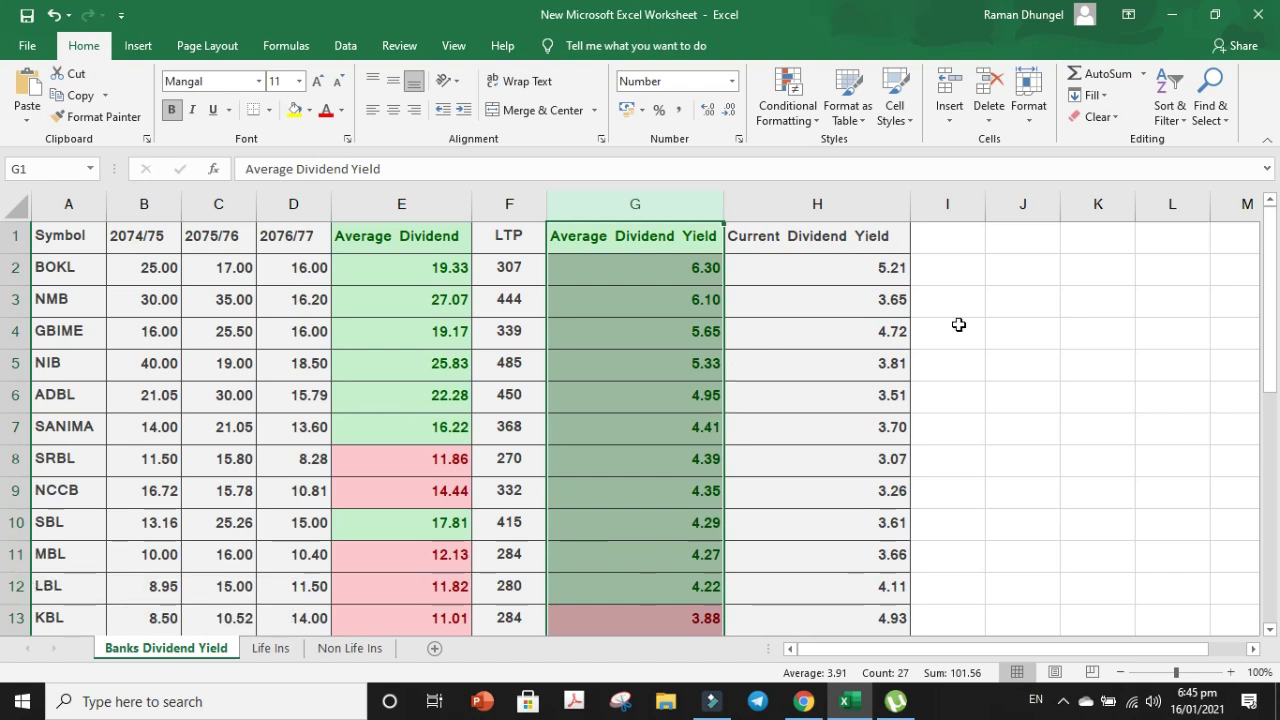
pyautogui.moveTo(1270, 292); pyautogui.dragTo(1272, 253)
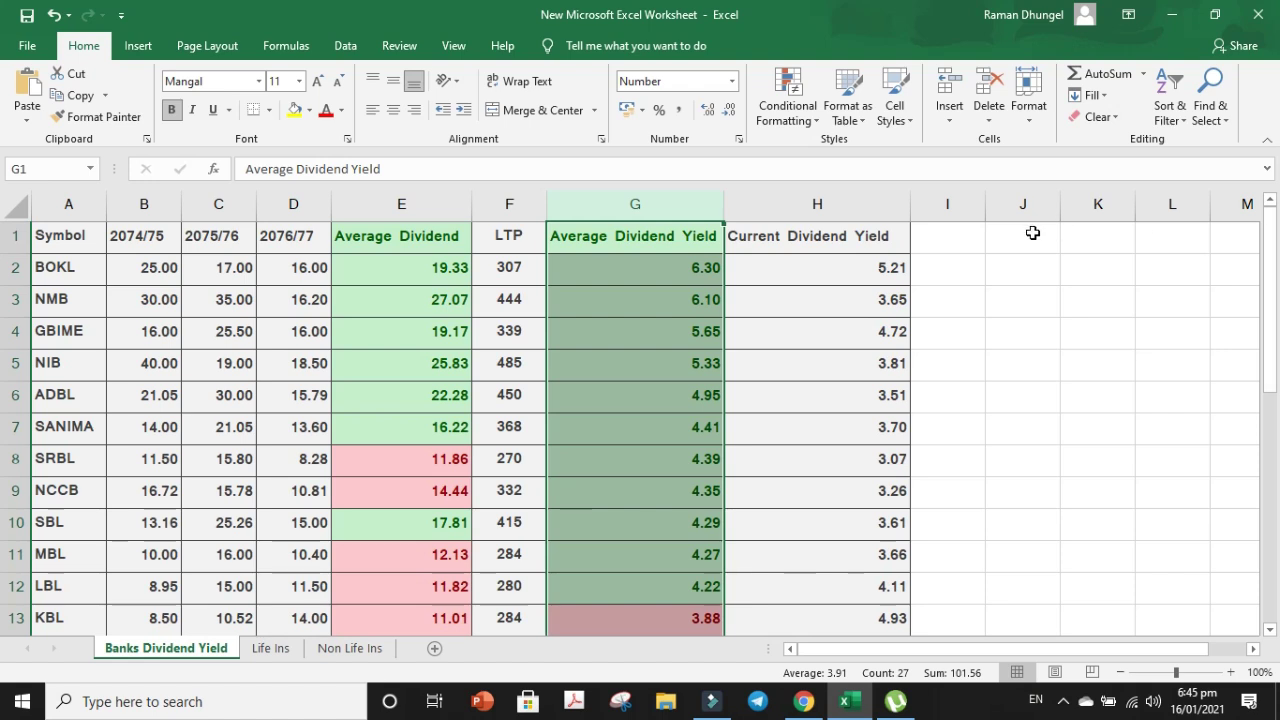
# Examine the 2076/77 dividend column and the Current Dividend Yield formula in H2.
pyautogui.click(310, 198)
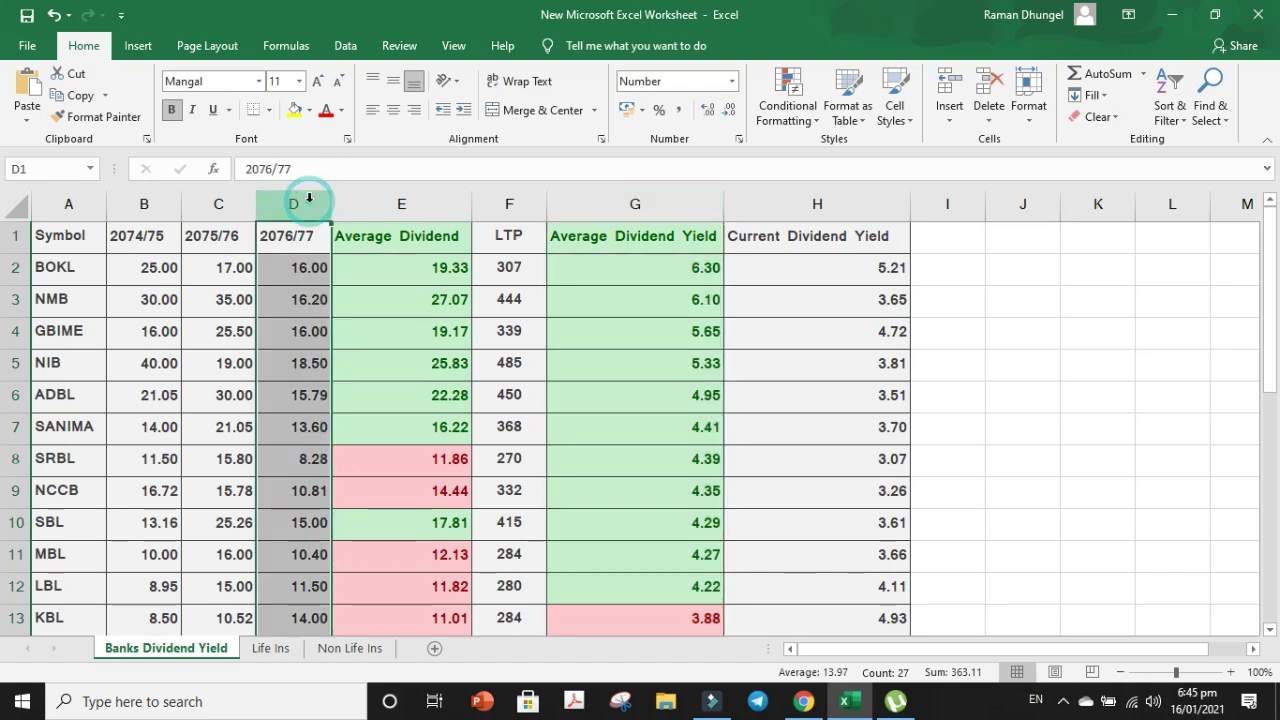
pyautogui.click(803, 241)
pyautogui.click(816, 269)
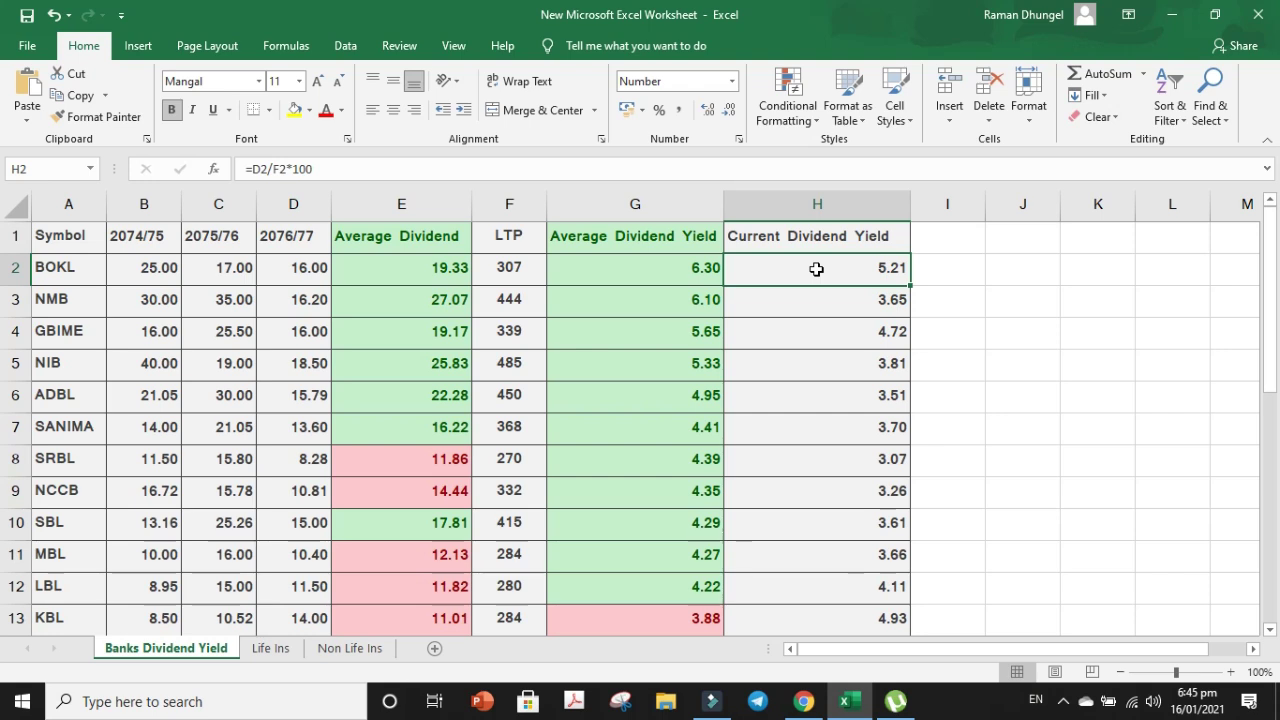
# Highlight Current Dividend Yield values greater than 3.46 with Green Fill with Dark Green Text using conditional formatting.
pyautogui.click(786, 204)
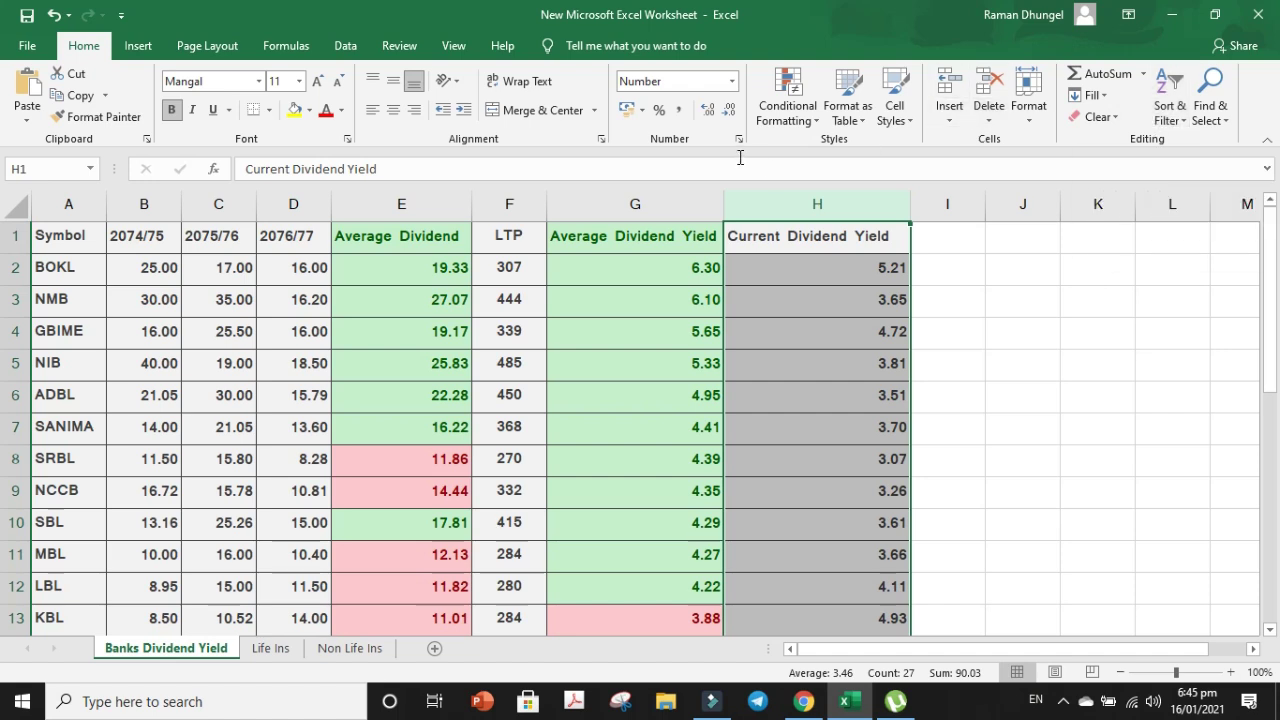
pyautogui.click(788, 108)
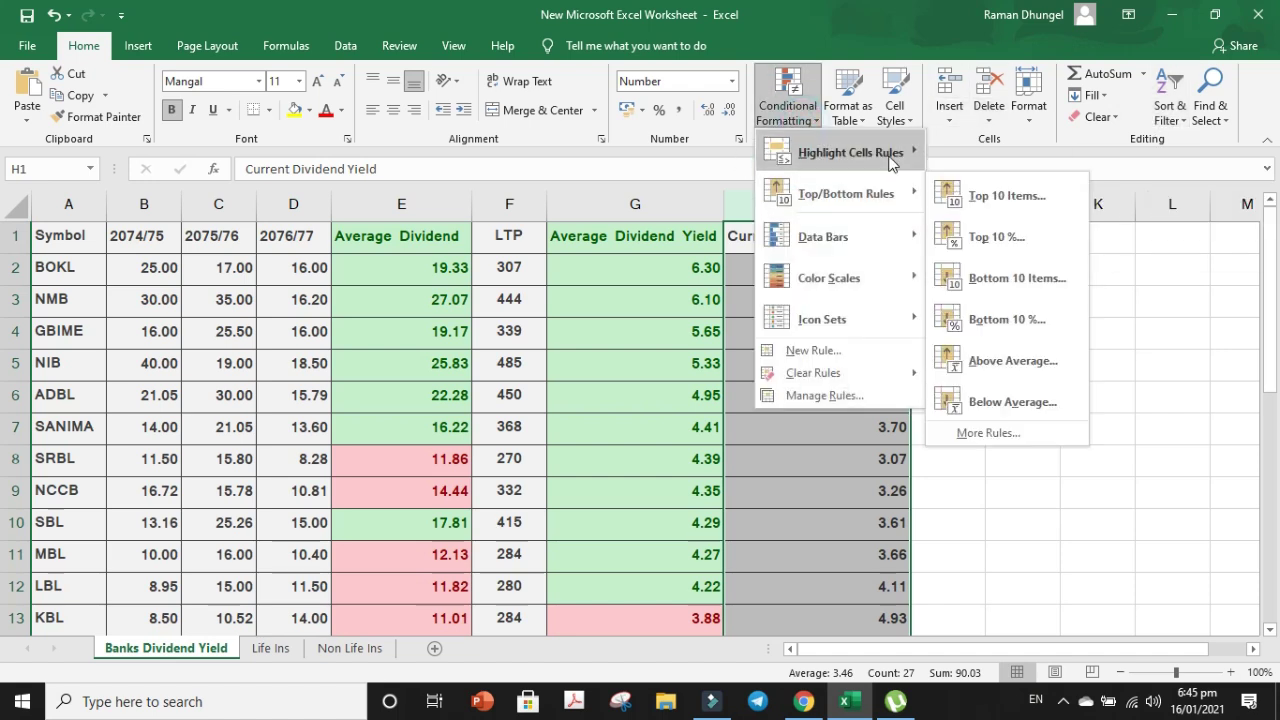
pyautogui.moveTo(893, 158)
pyautogui.click(1000, 155)
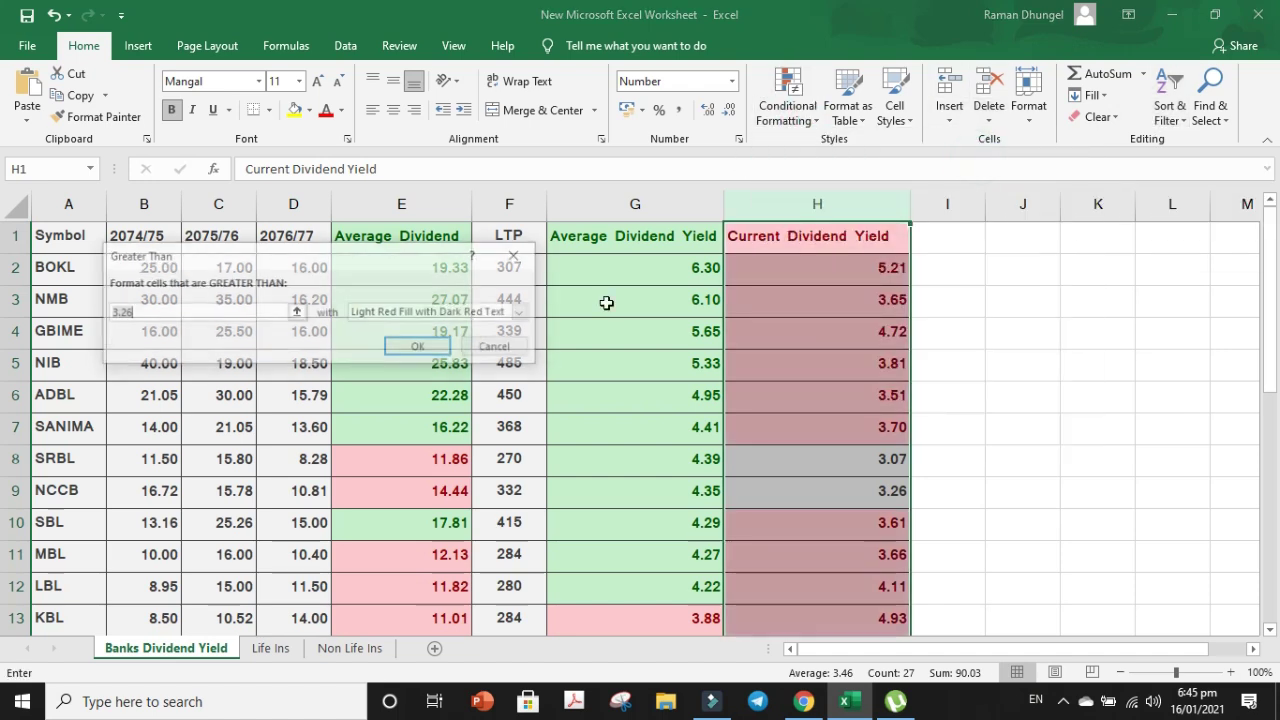
pyautogui.write('3.4')
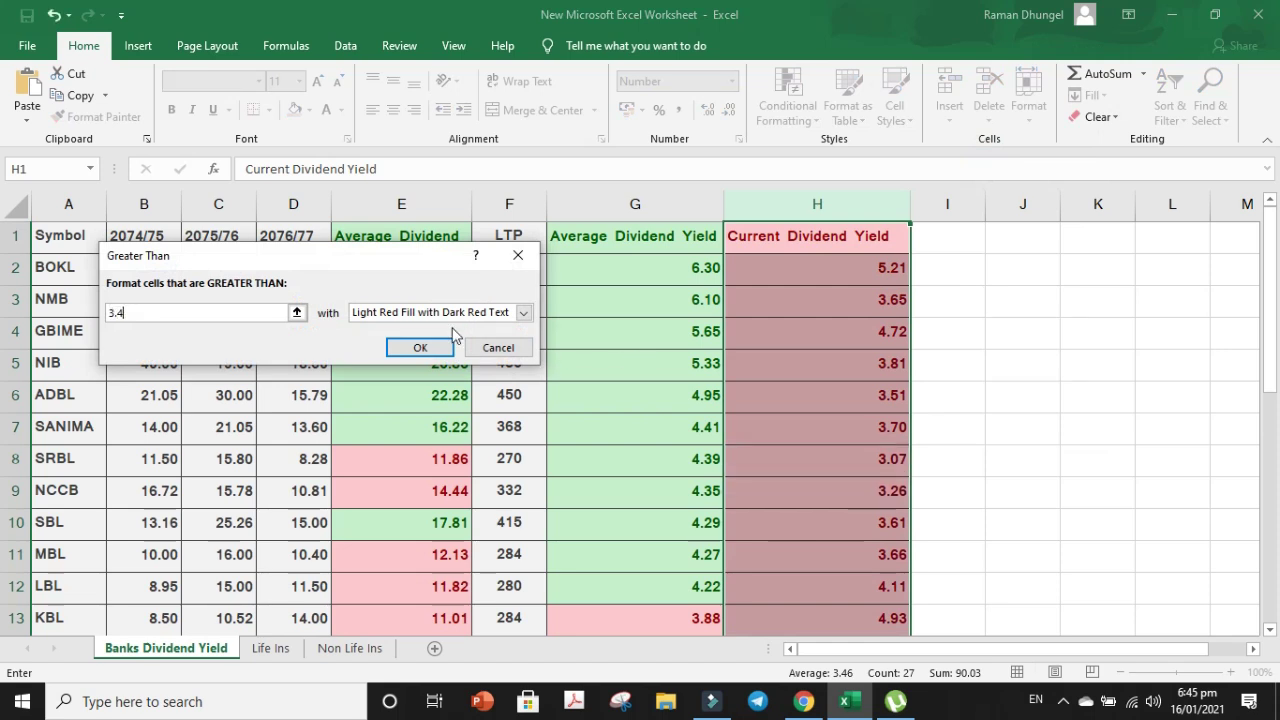
pyautogui.write('6')
pyautogui.click(523, 313)
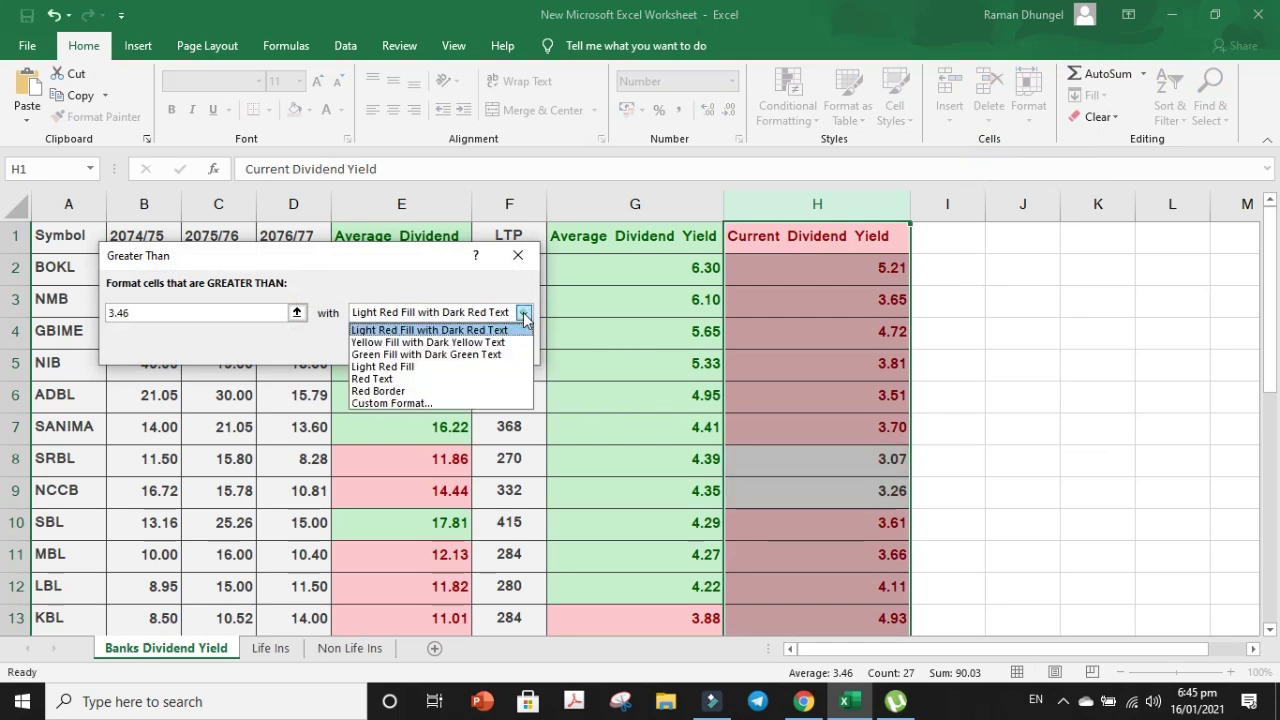
pyautogui.click(428, 354)
pyautogui.click(421, 350)
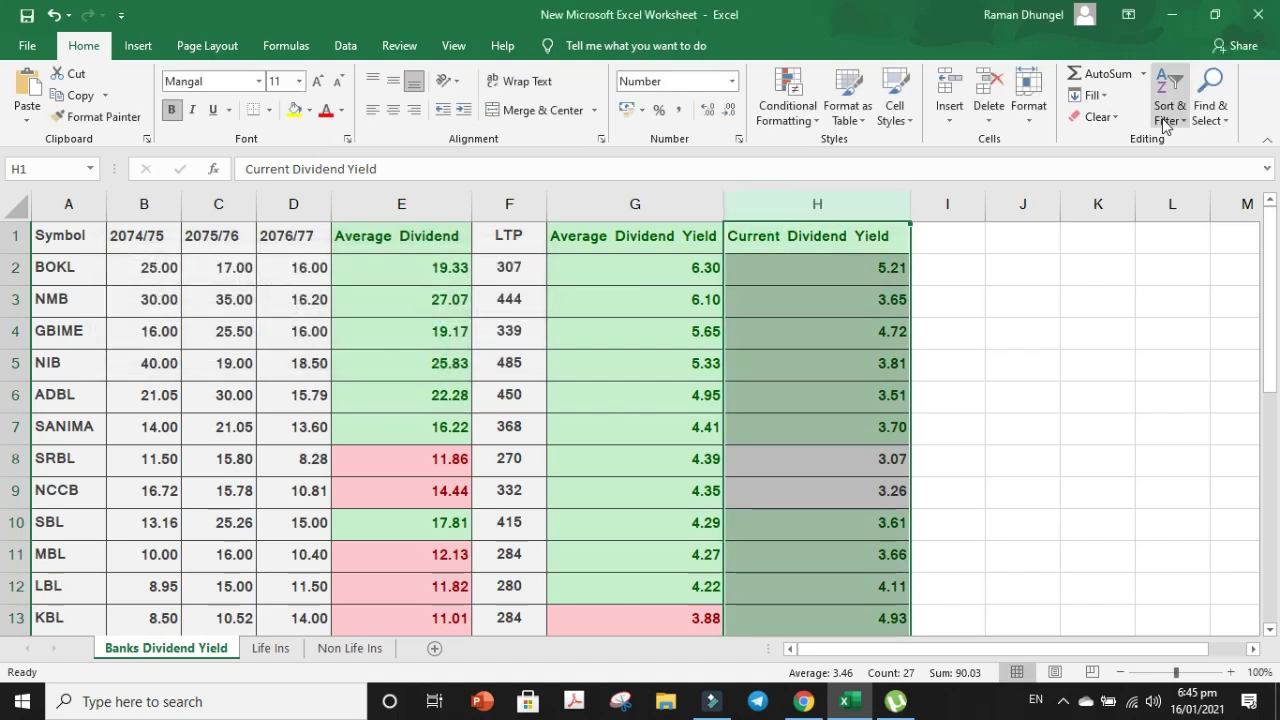
# Highlight Current Dividend Yield values less than 3.46 with Light Red Fill with Dark Red Text using conditional formatting.
pyautogui.click(1166, 118)
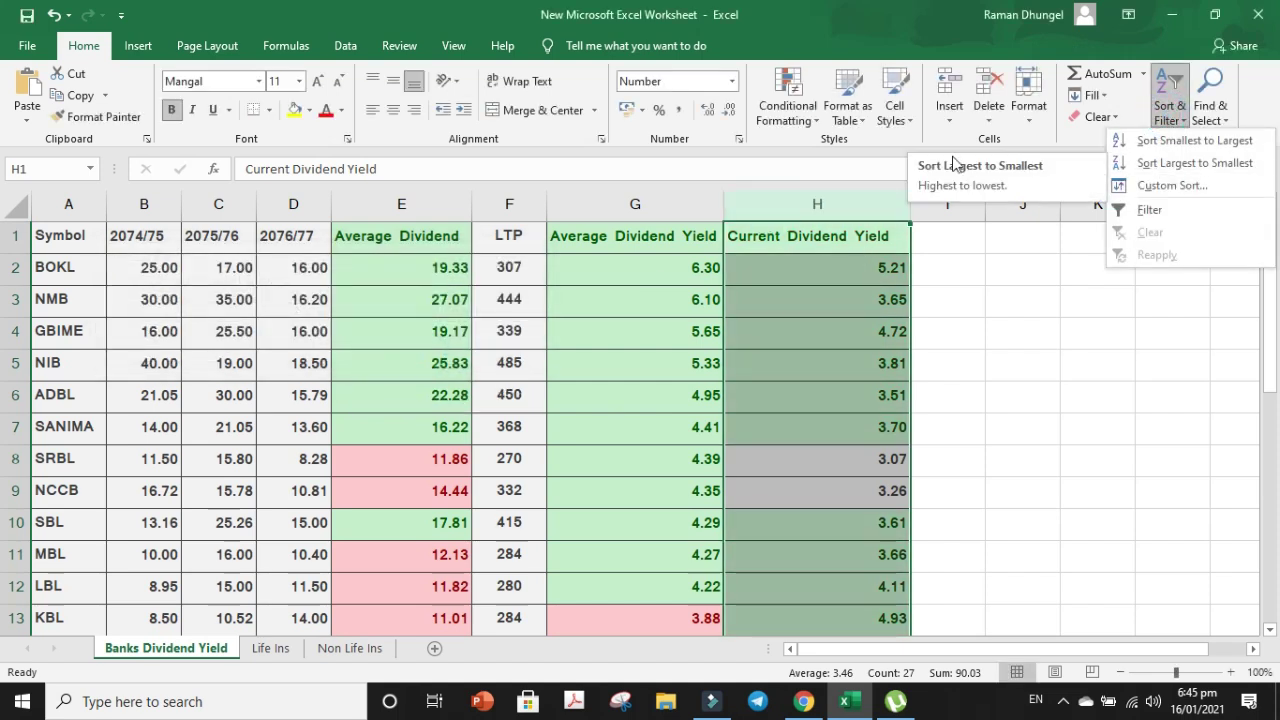
pyautogui.click(800, 110)
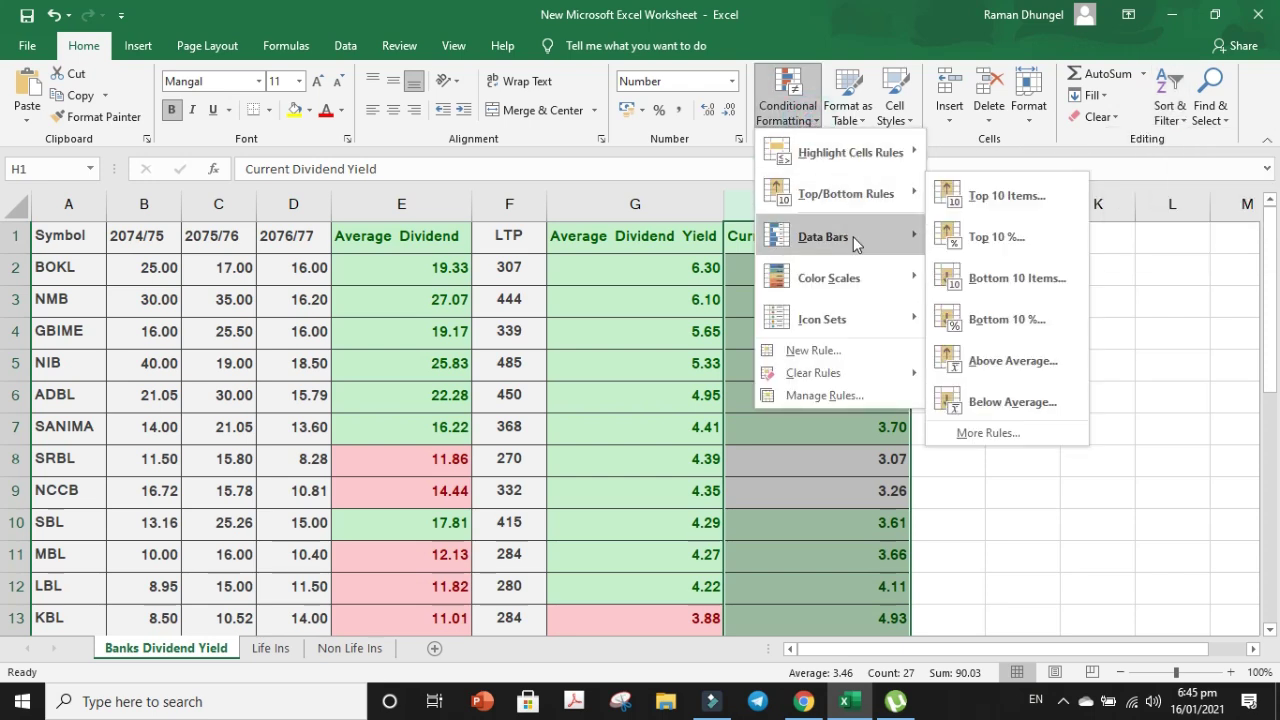
pyautogui.moveTo(870, 152)
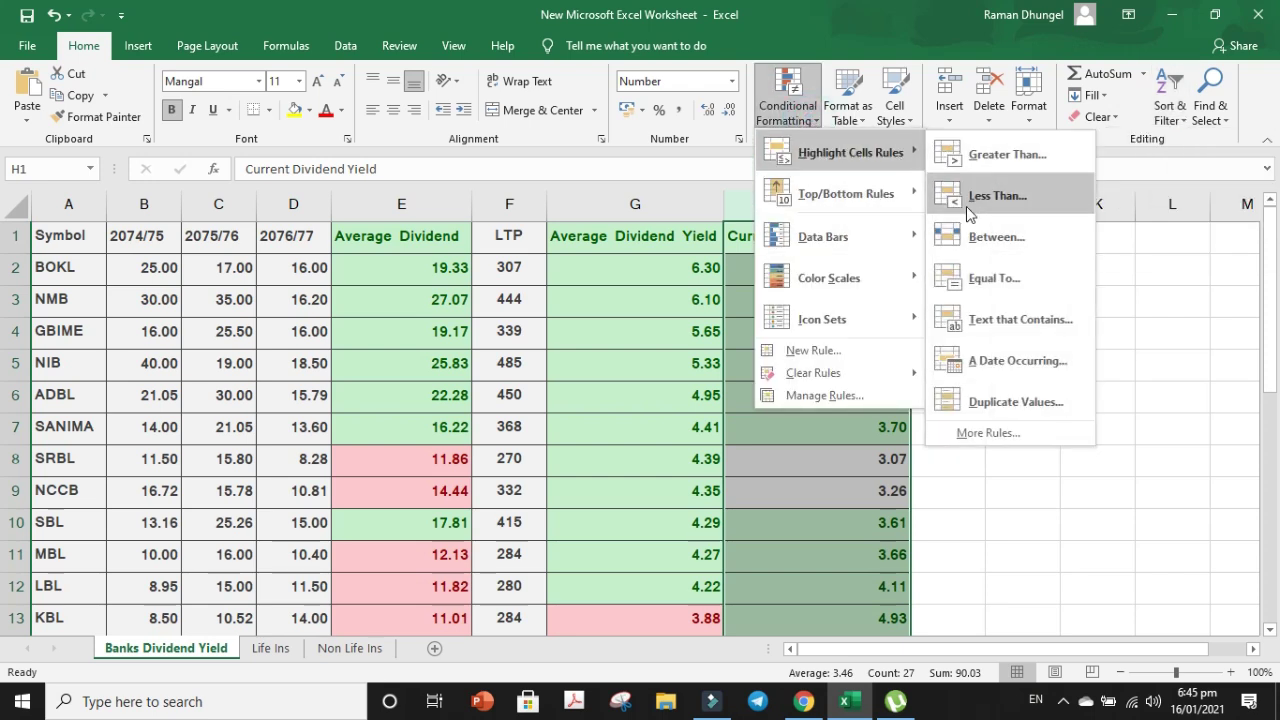
pyautogui.click(966, 204)
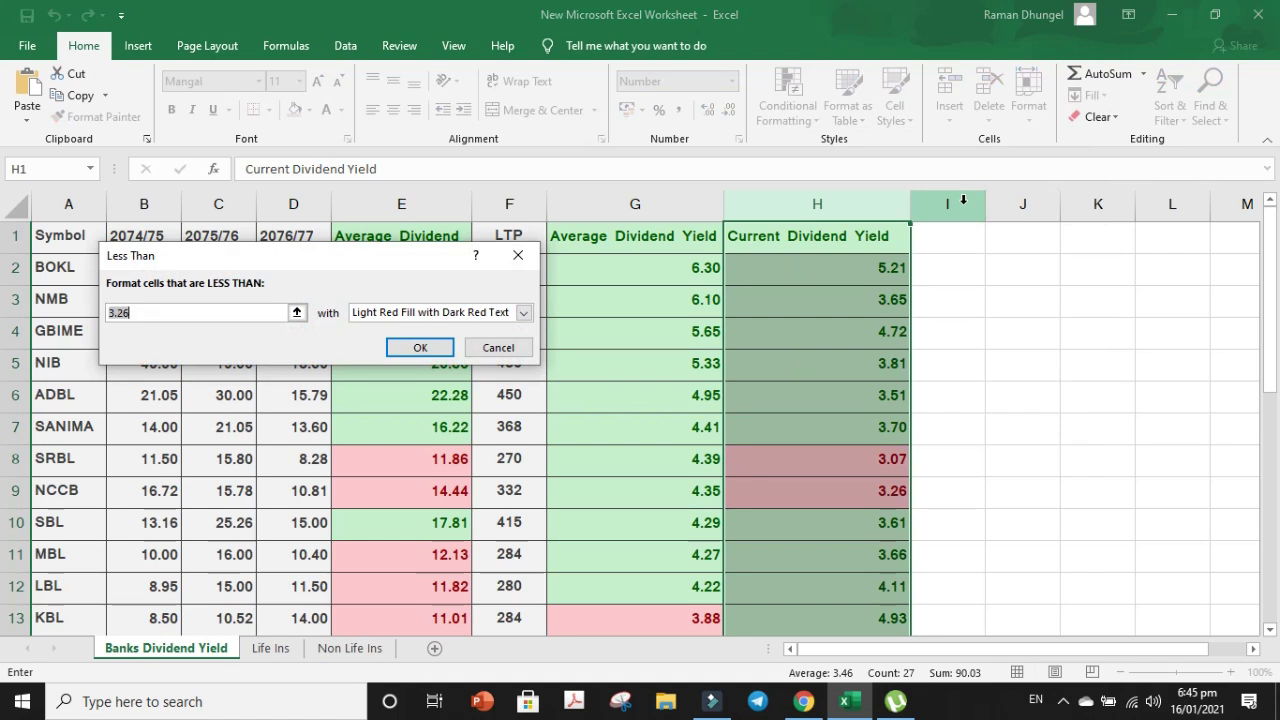
pyautogui.write('3.46')
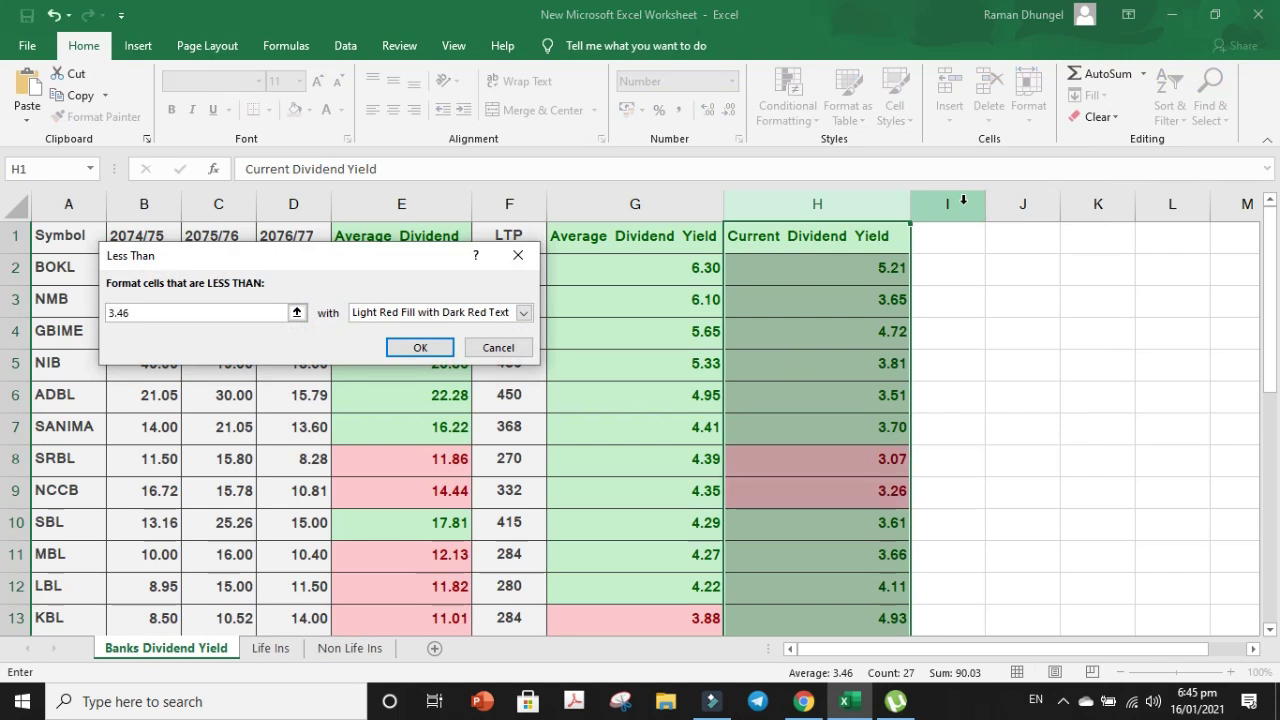
pyautogui.click(420, 347)
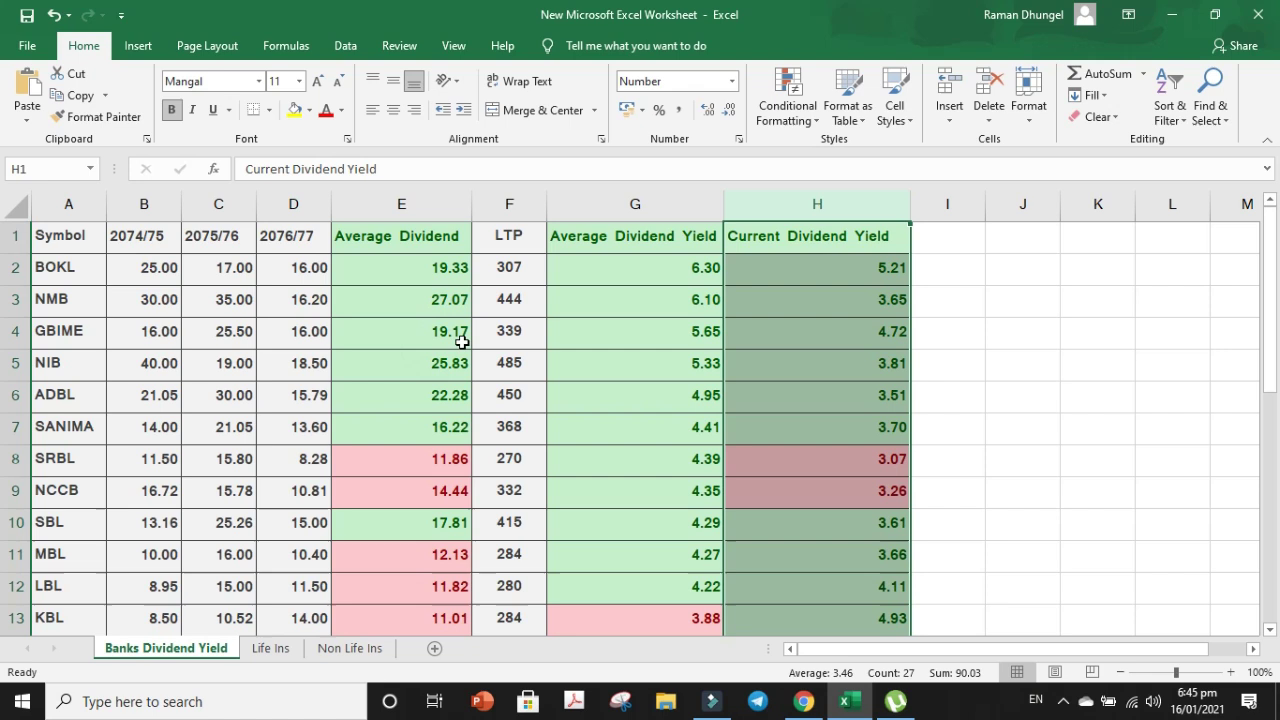
pyautogui.click(1094, 305)
pyautogui.moveTo(1268, 291)
pyautogui.mouseDown()
pyautogui.moveTo(1268, 530)
pyautogui.moveTo(1266, 290)
pyautogui.mouseUp()
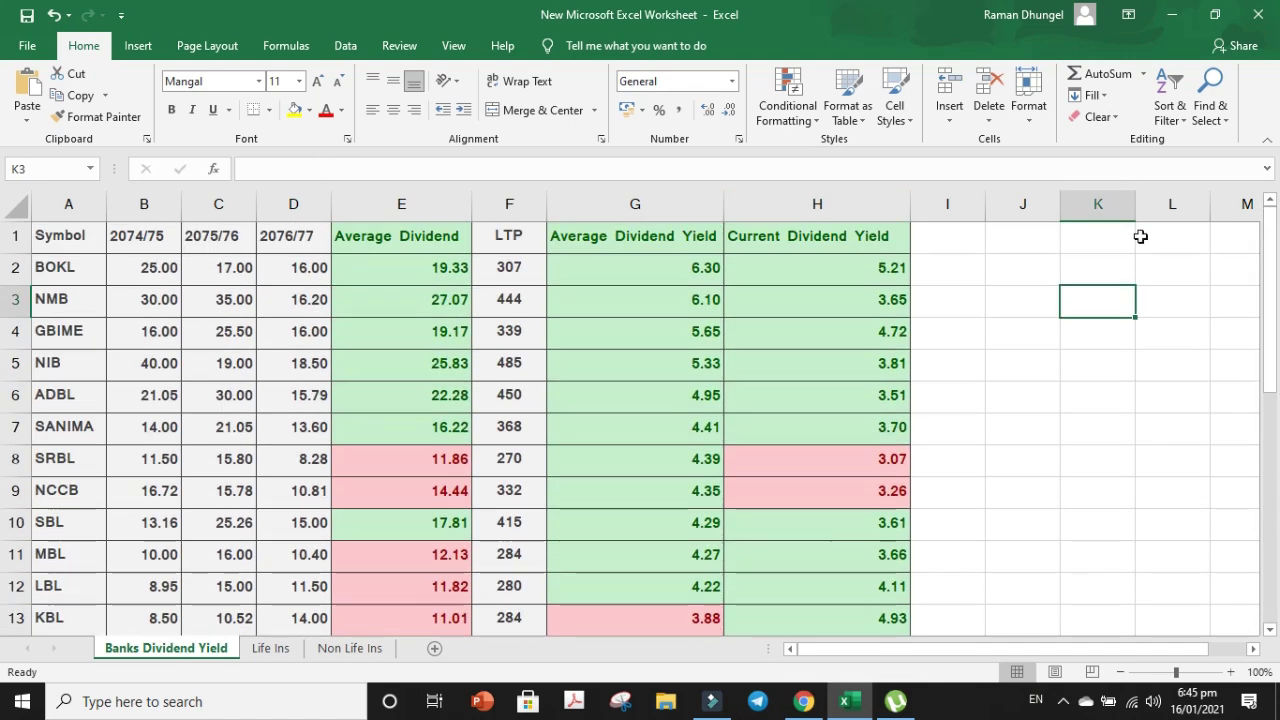
# Sort the bank table by Current Dividend Yield from largest to smallest, expanding the selection, and review the sorted rows.
pyautogui.click(835, 201)
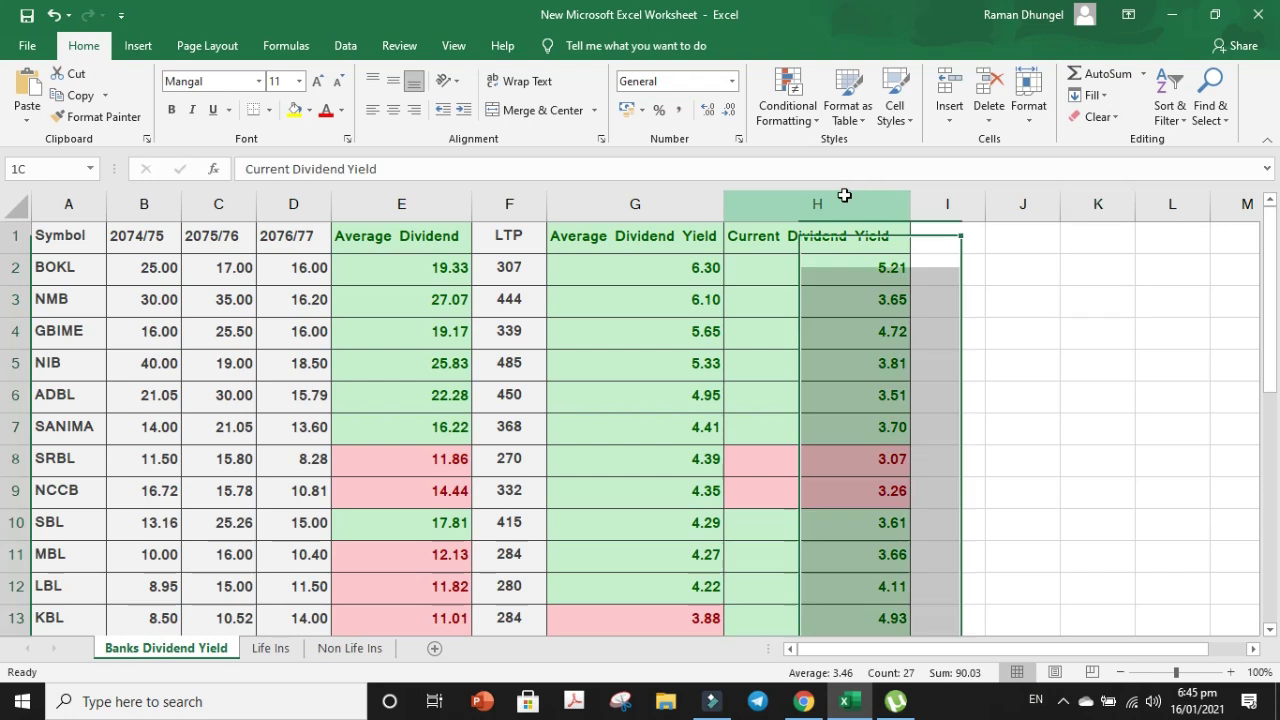
pyautogui.click(1170, 110)
pyautogui.click(1180, 163)
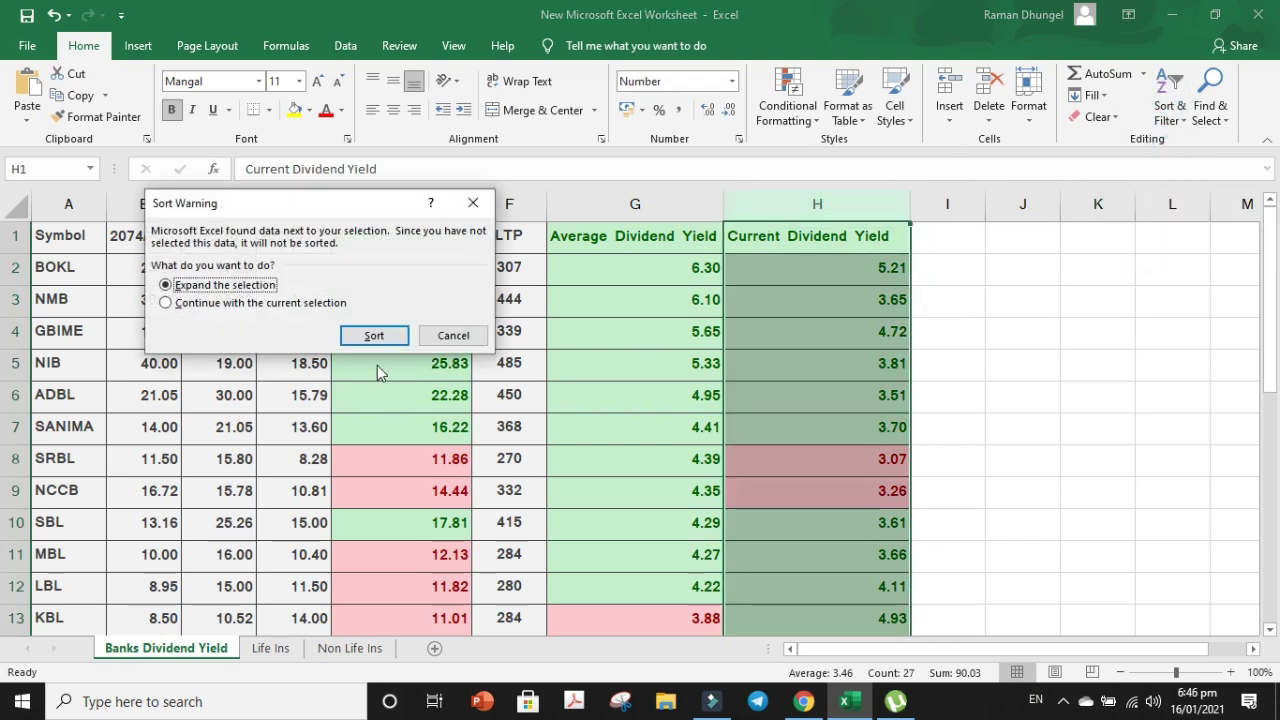
pyautogui.click(373, 336)
pyautogui.moveTo(1268, 298); pyautogui.dragTo(1268, 470)
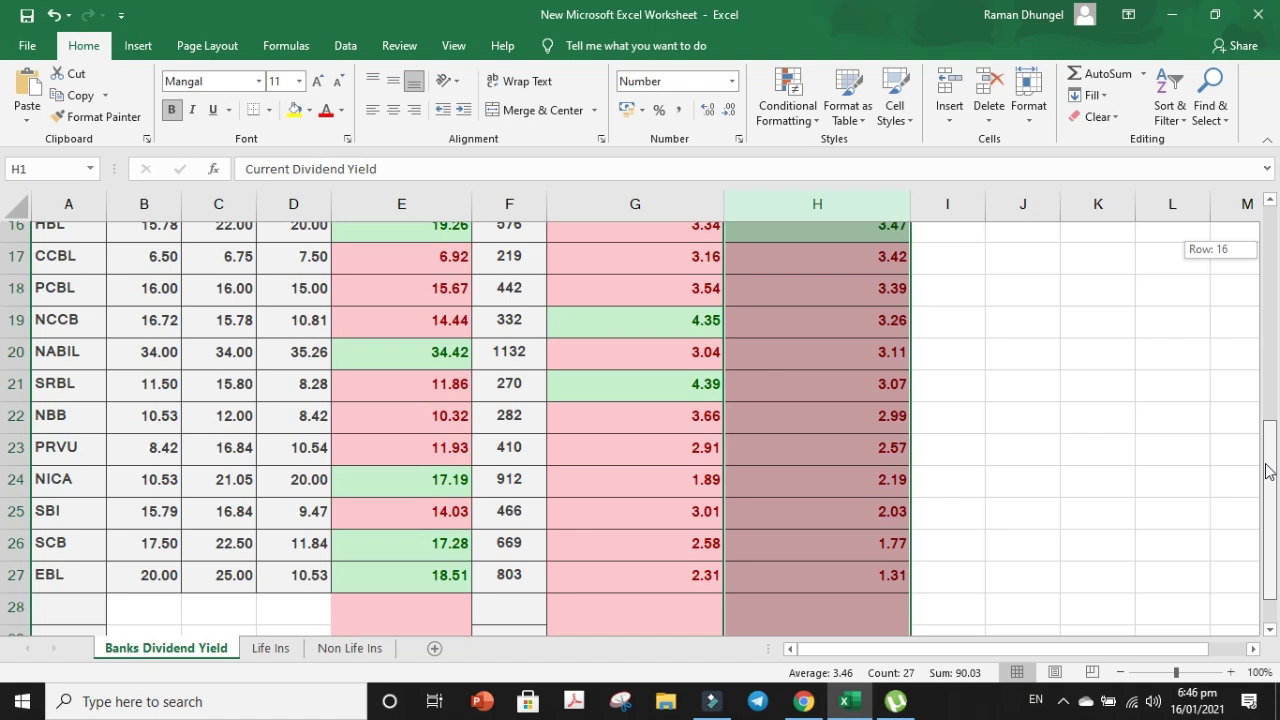
pyautogui.moveTo(1268, 470); pyautogui.dragTo(1263, 467)
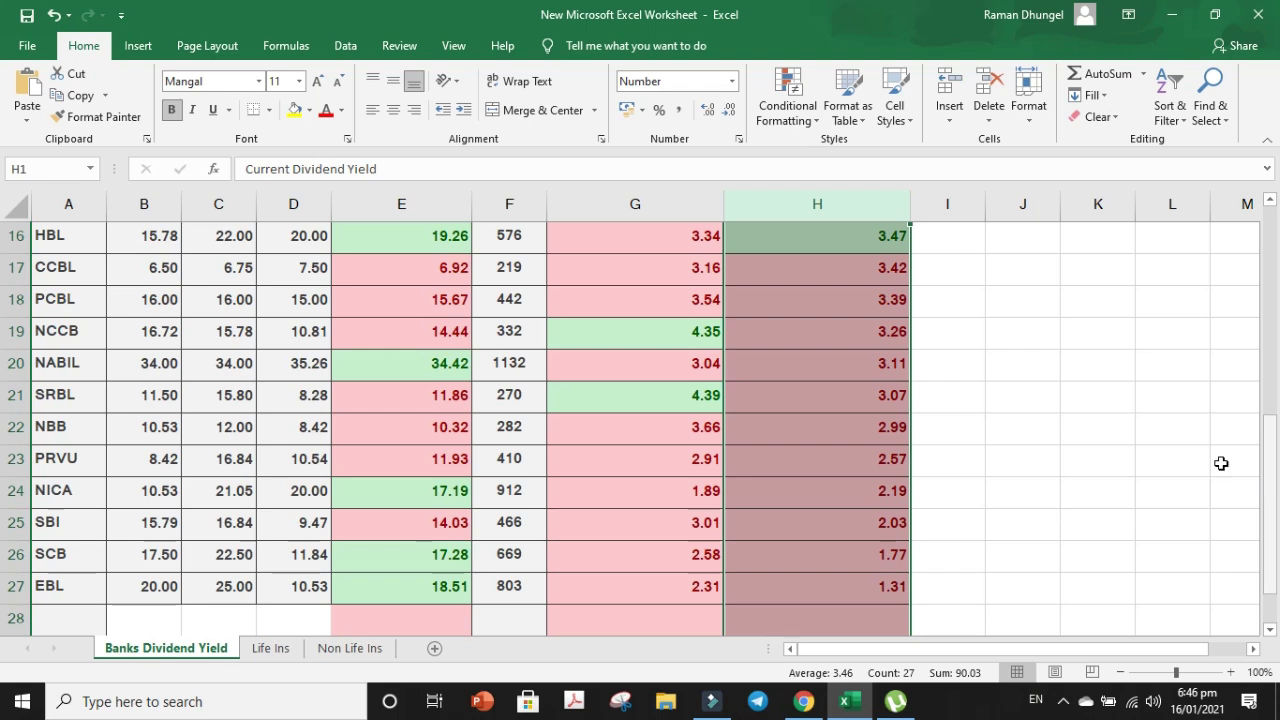
# Switch to the Life Ins sheet and select its Average Dividend column.
pyautogui.click(270, 650)
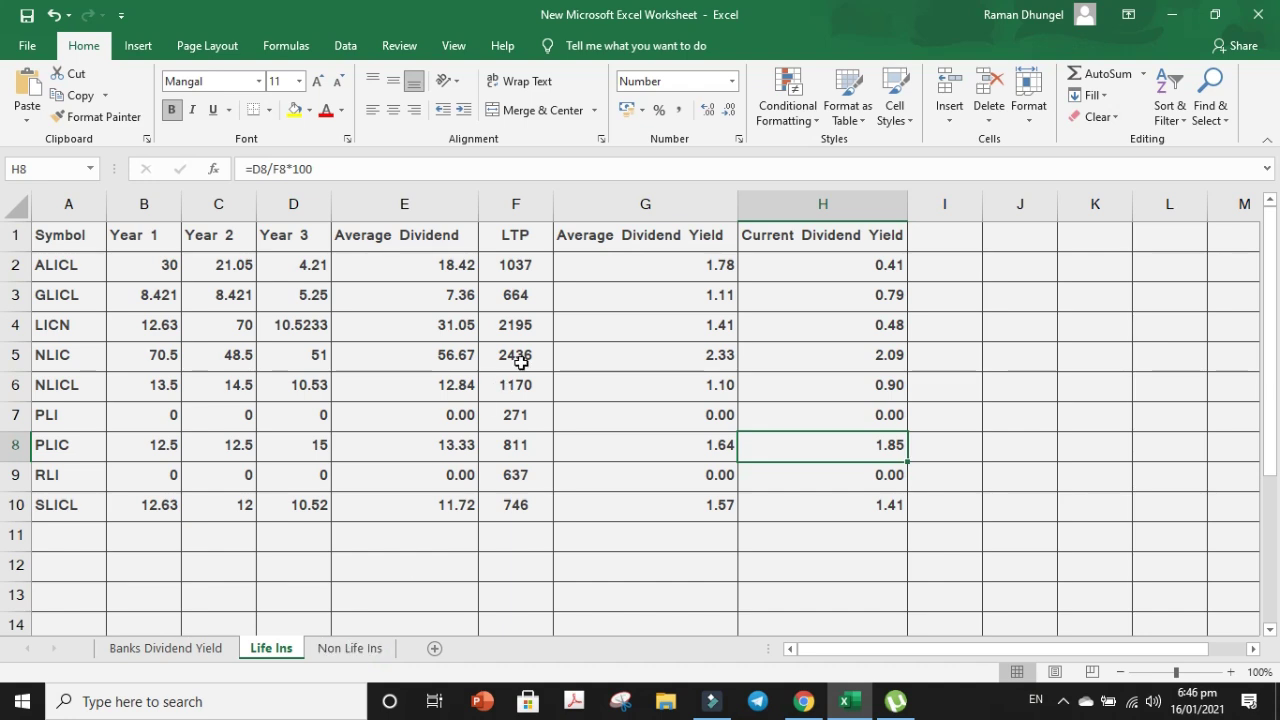
pyautogui.moveTo(1274, 390); pyautogui.dragTo(1276, 390)
pyautogui.click(427, 210)
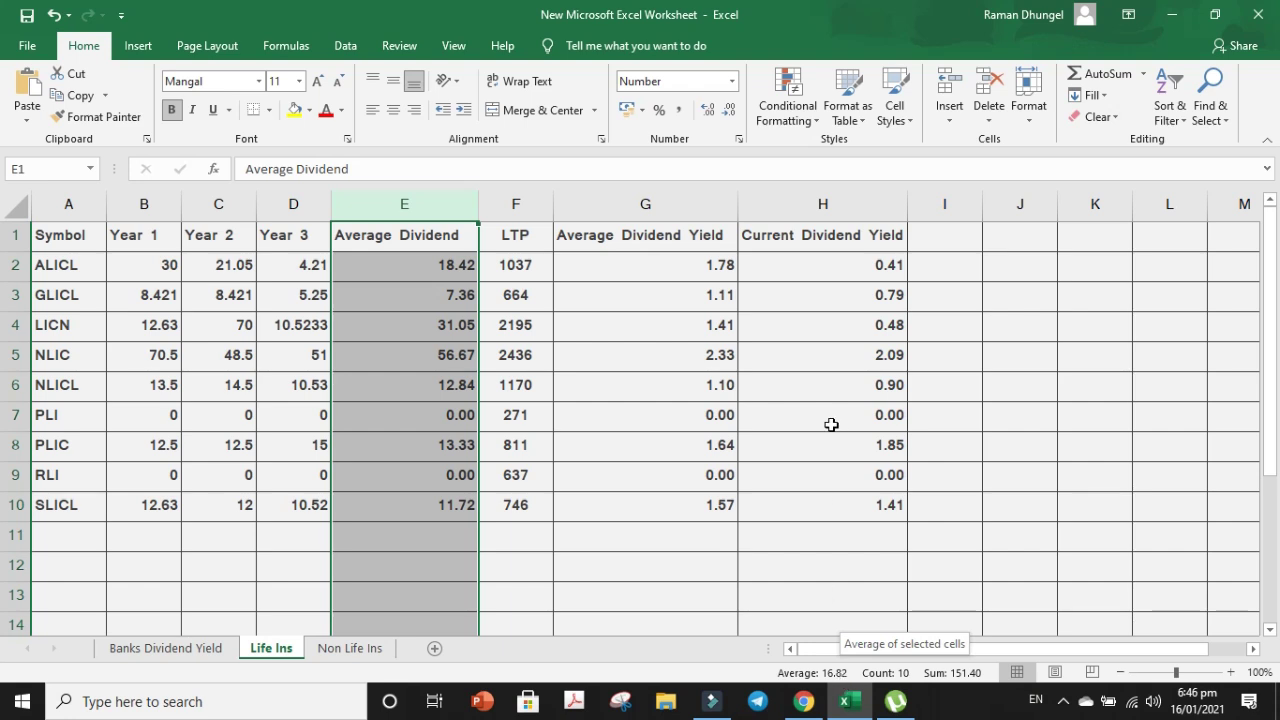
# Highlight the life insurers' Average Dividend values greater than 16 with Light Red Fill with Dark Red Text using conditional formatting.
pyautogui.click(810, 118)
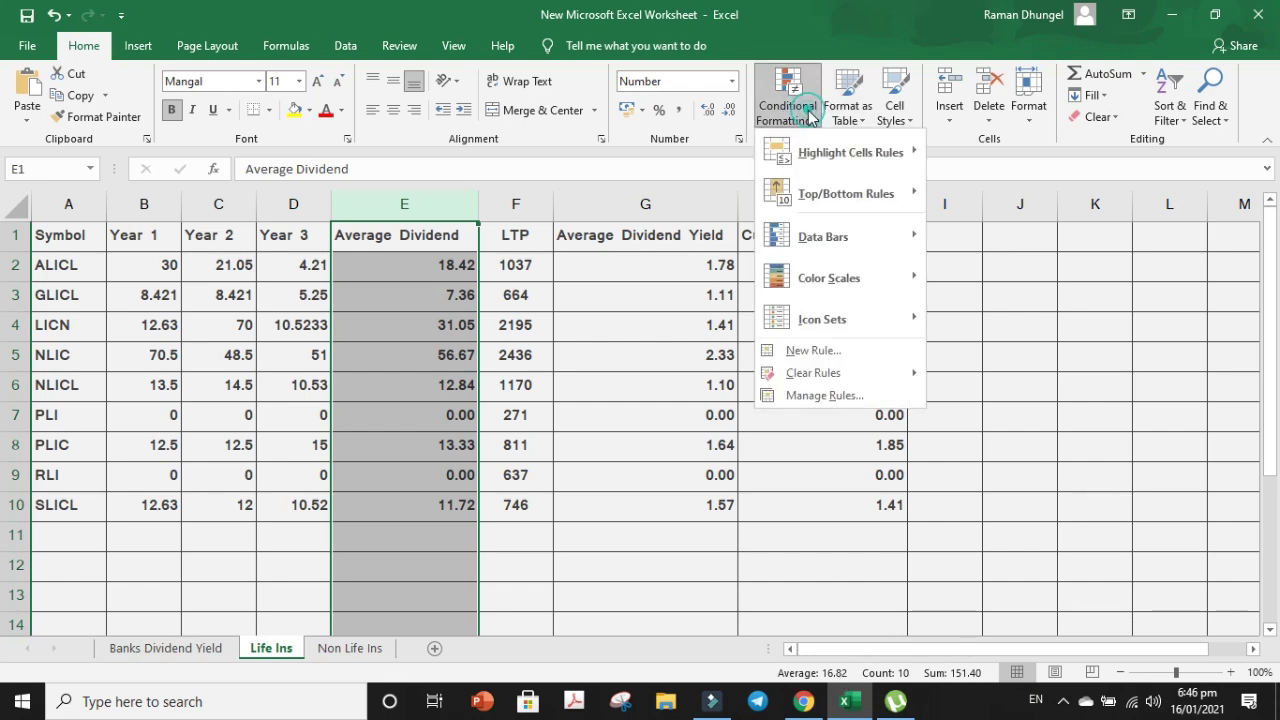
pyautogui.moveTo(909, 153)
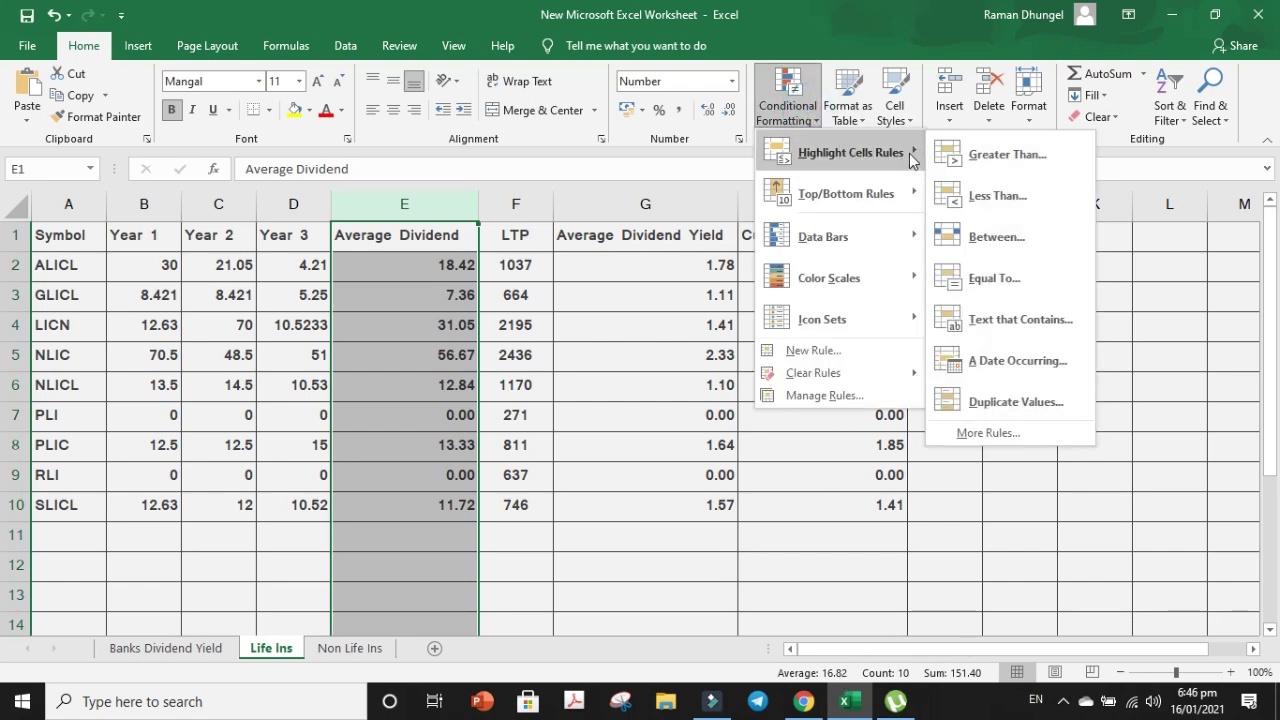
pyautogui.click(988, 156)
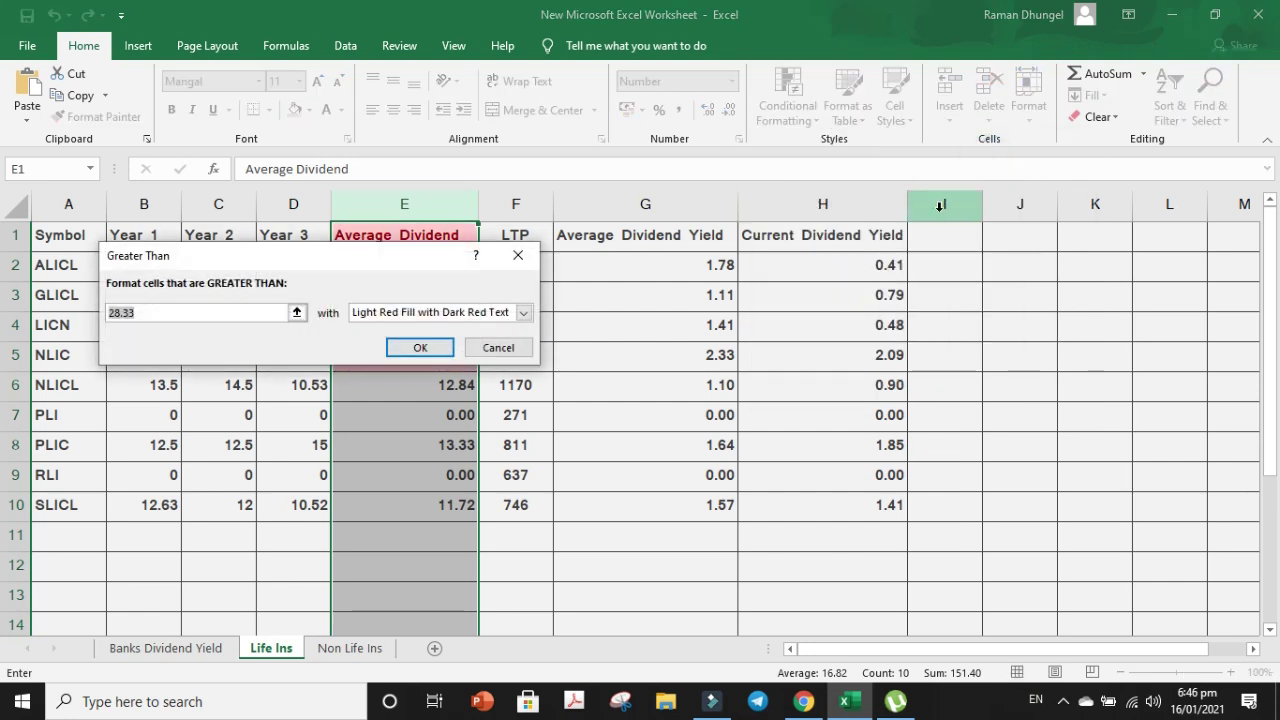
pyautogui.write('16')
pyautogui.press('Return')
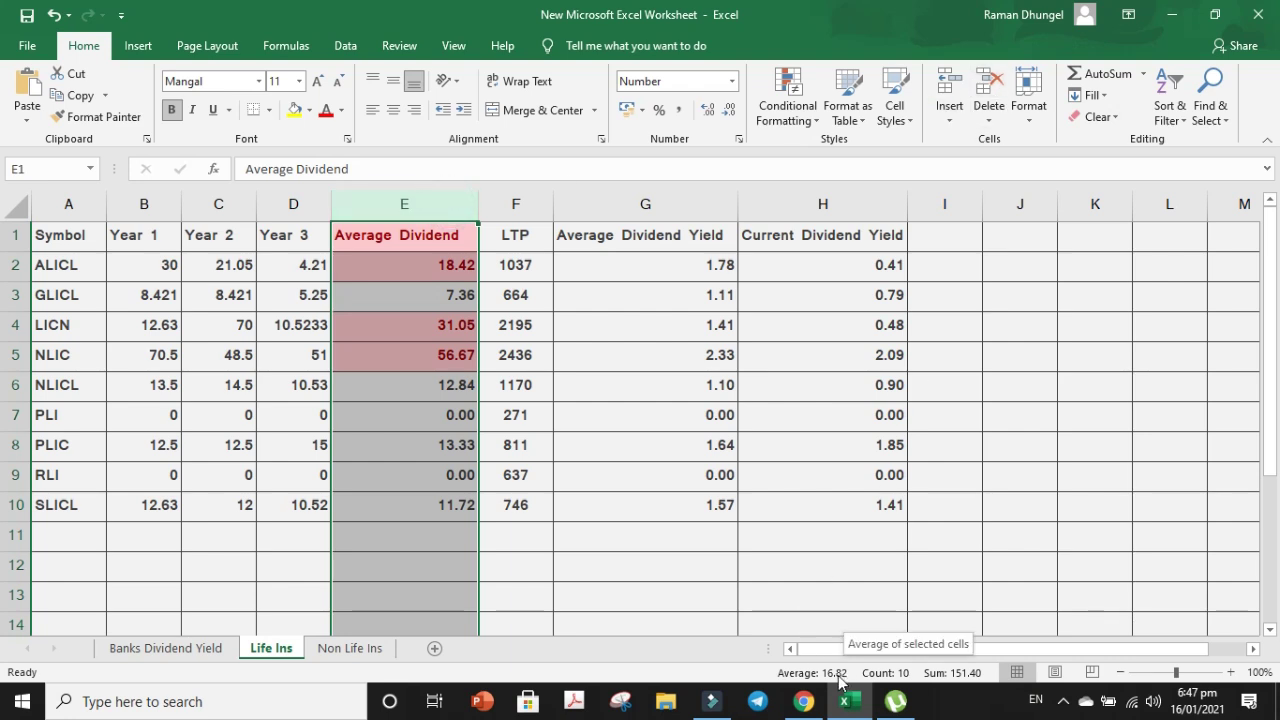
# Highlight the life insurers' Average Dividend values greater than 16.82 with Green Fill with Dark Green Text using conditional formatting.
pyautogui.click(806, 115)
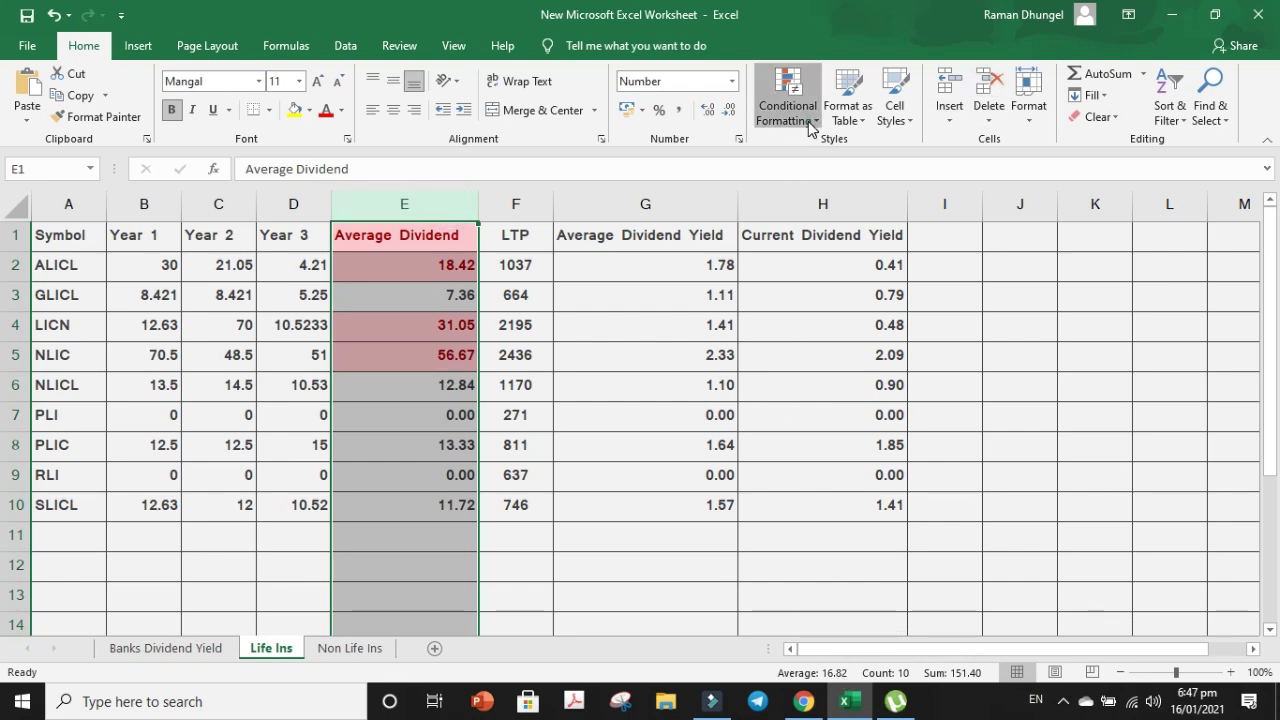
pyautogui.click(885, 150)
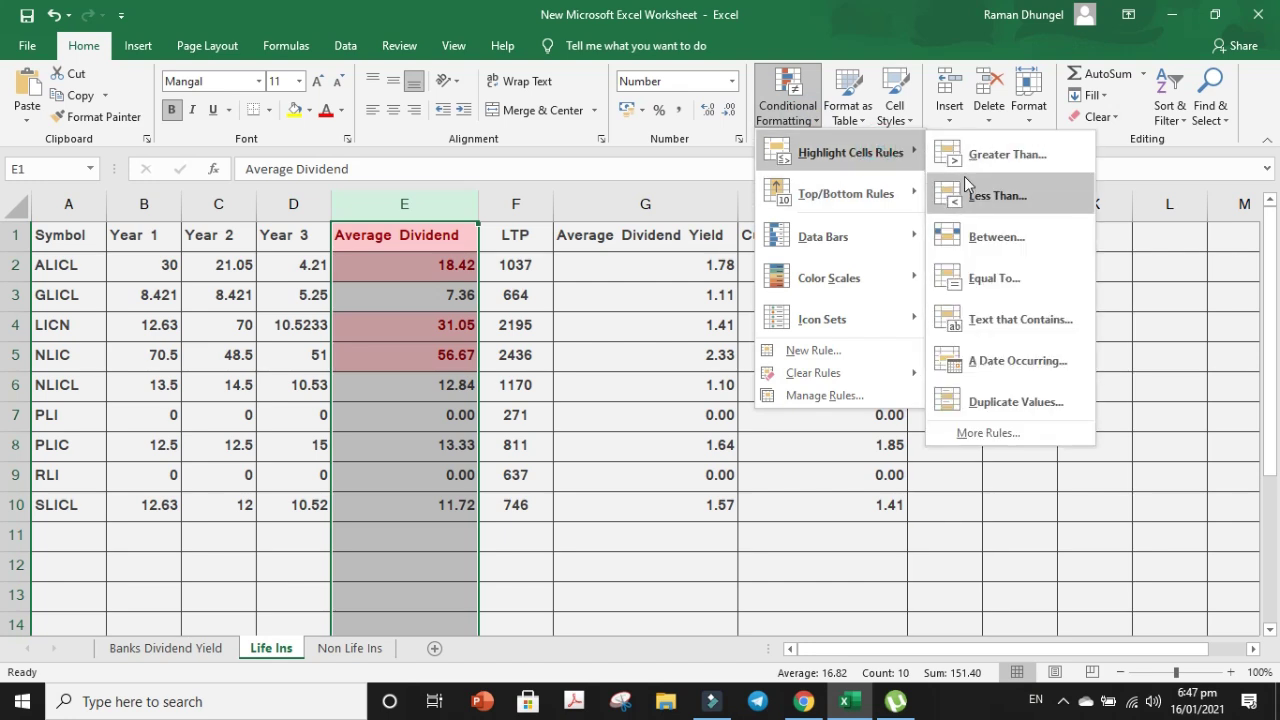
pyautogui.click(971, 152)
pyautogui.write('16.82')
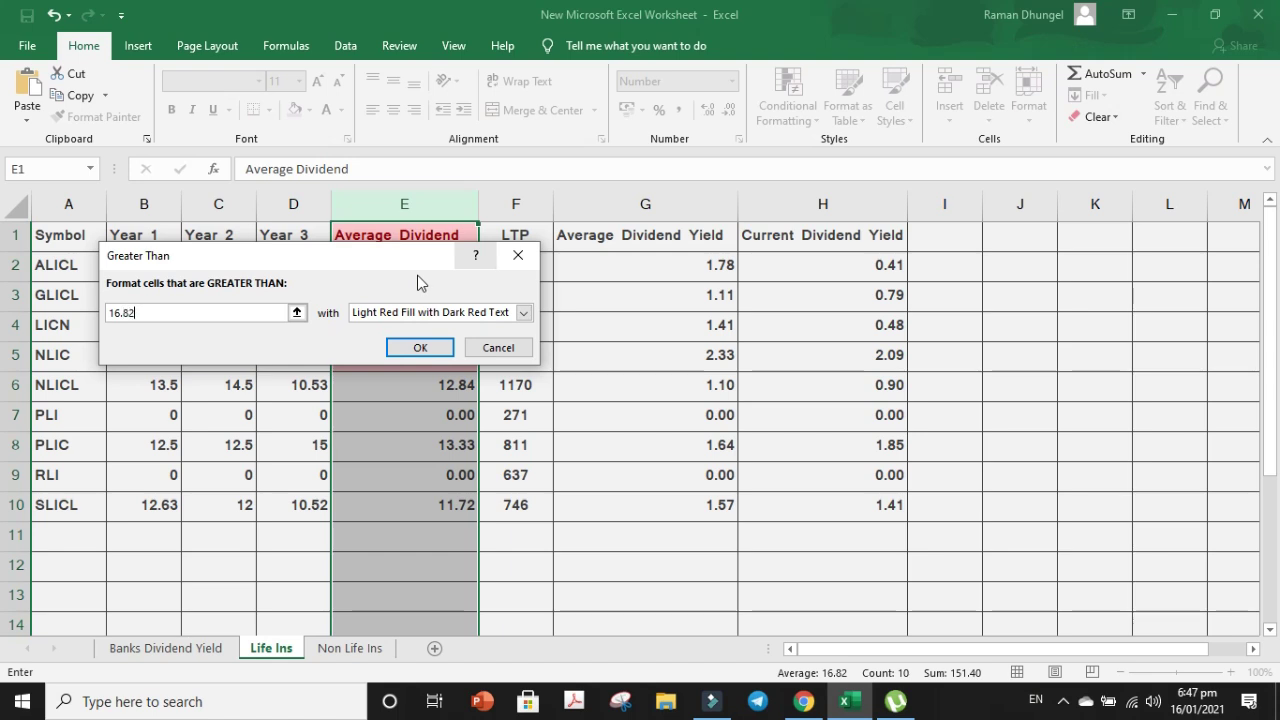
pyautogui.click(523, 312)
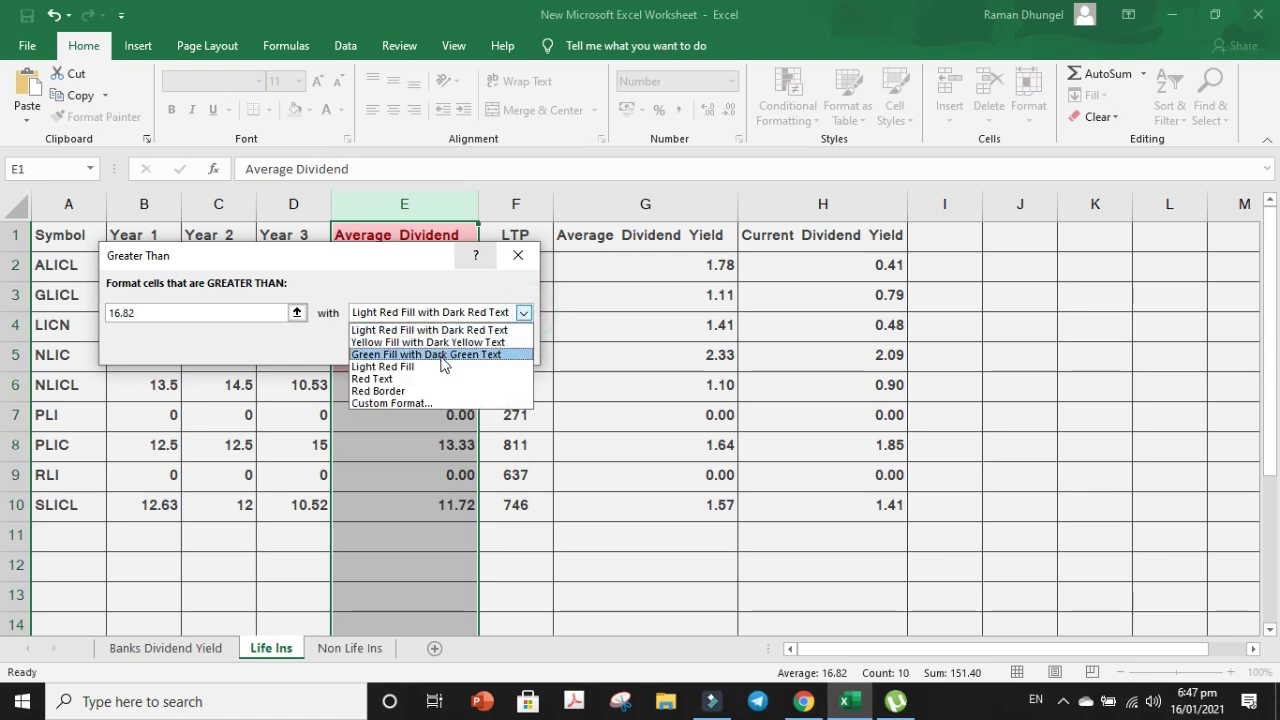
pyautogui.click(441, 355)
pyautogui.click(428, 346)
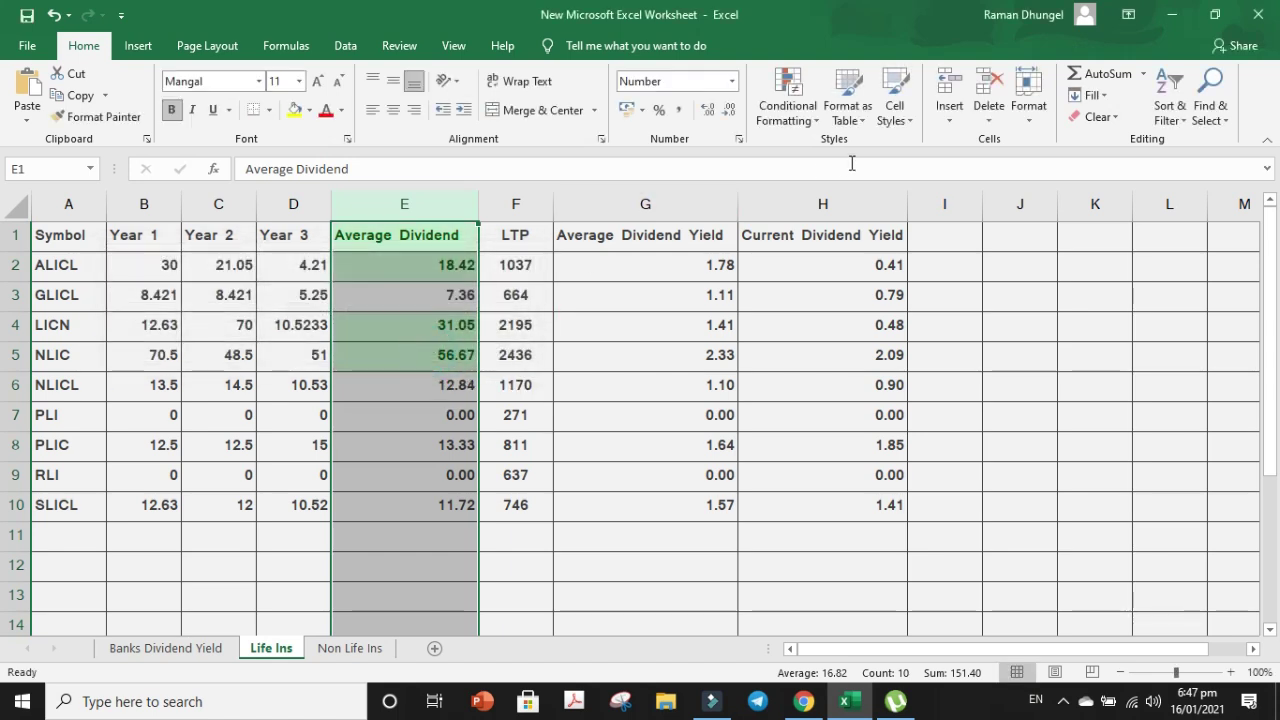
# Highlight the life insurers' Average Dividend values less than 16.82 with Light Red Fill with Dark Red Text using conditional formatting.
pyautogui.click(788, 108)
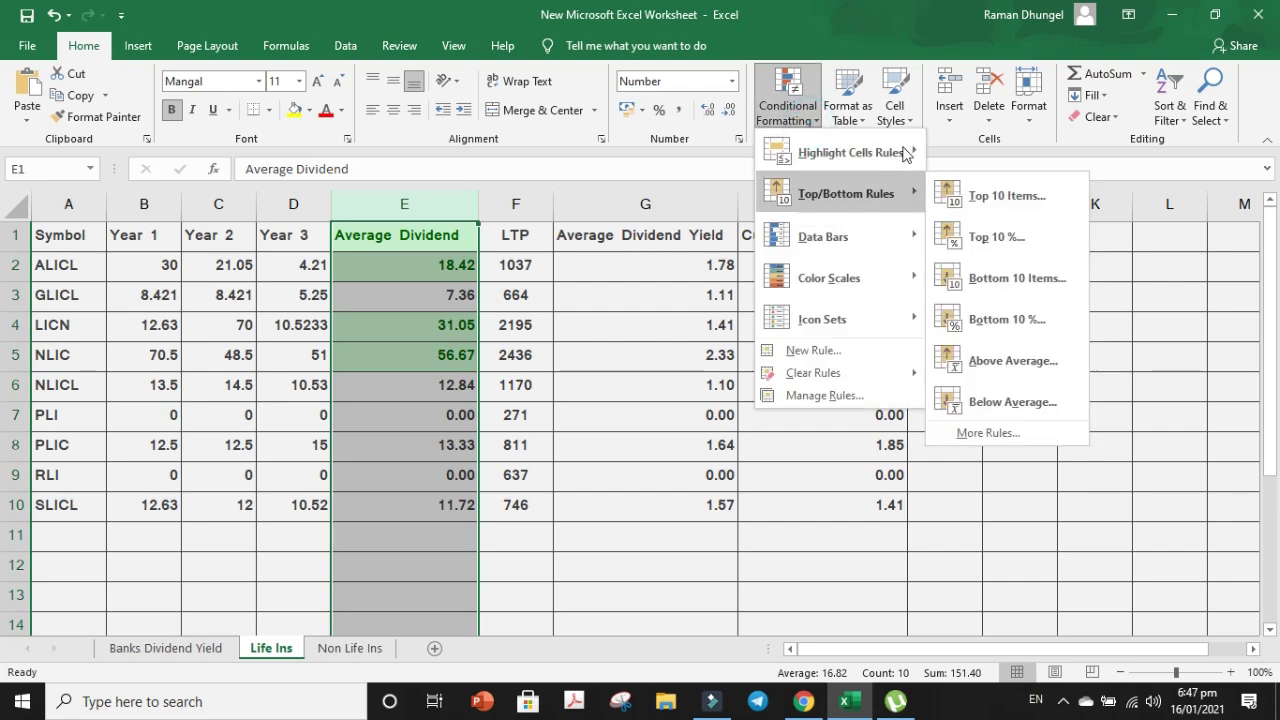
pyautogui.moveTo(910, 152)
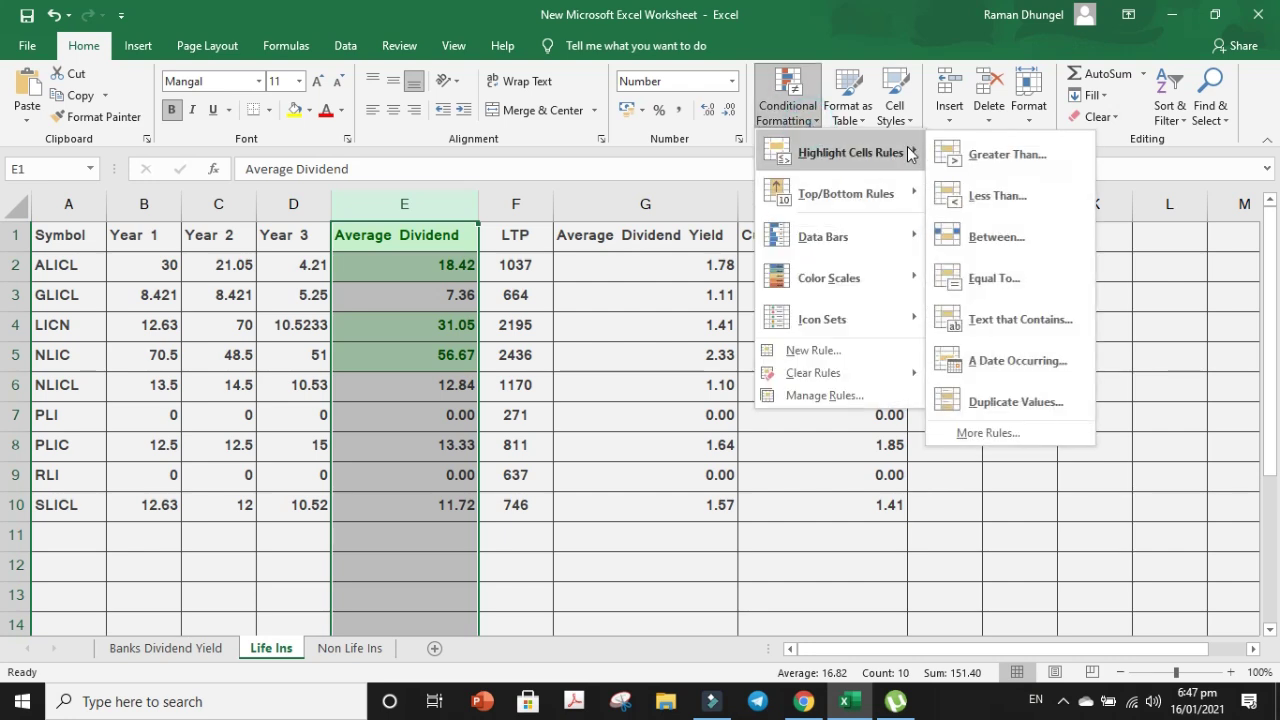
pyautogui.click(971, 194)
pyautogui.write('16.82')
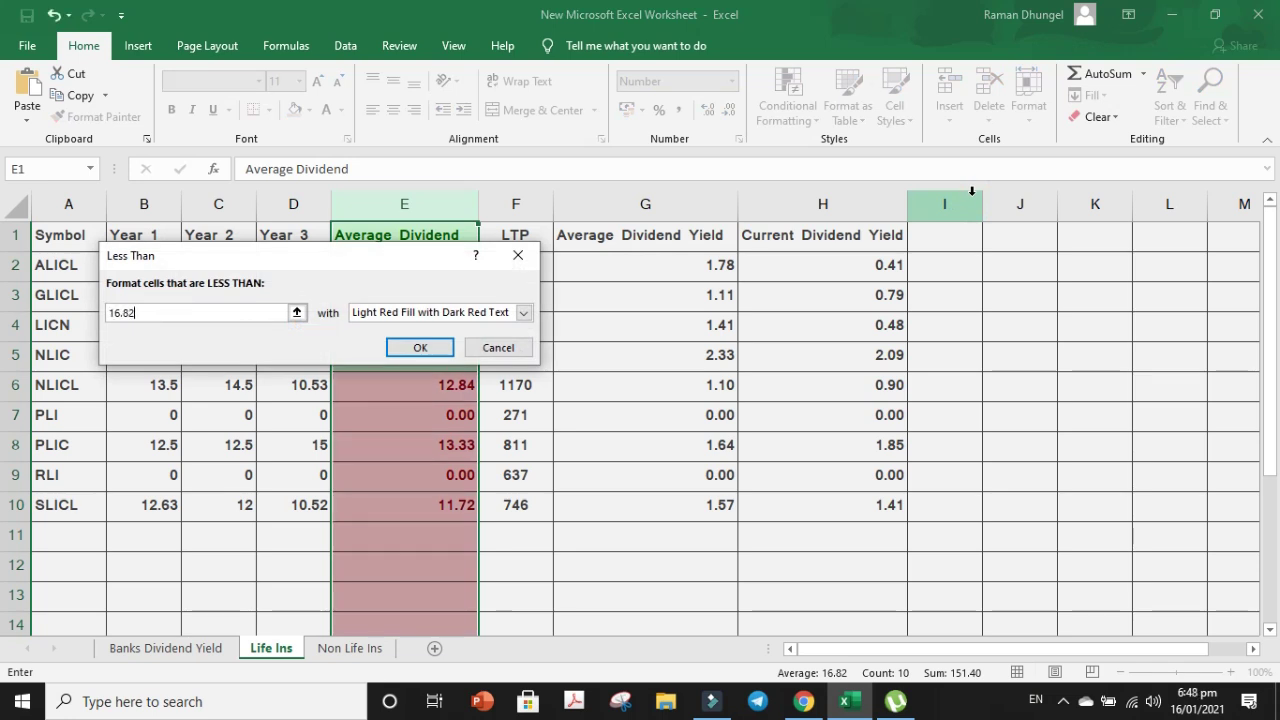
pyautogui.click(420, 347)
pyautogui.click(527, 386)
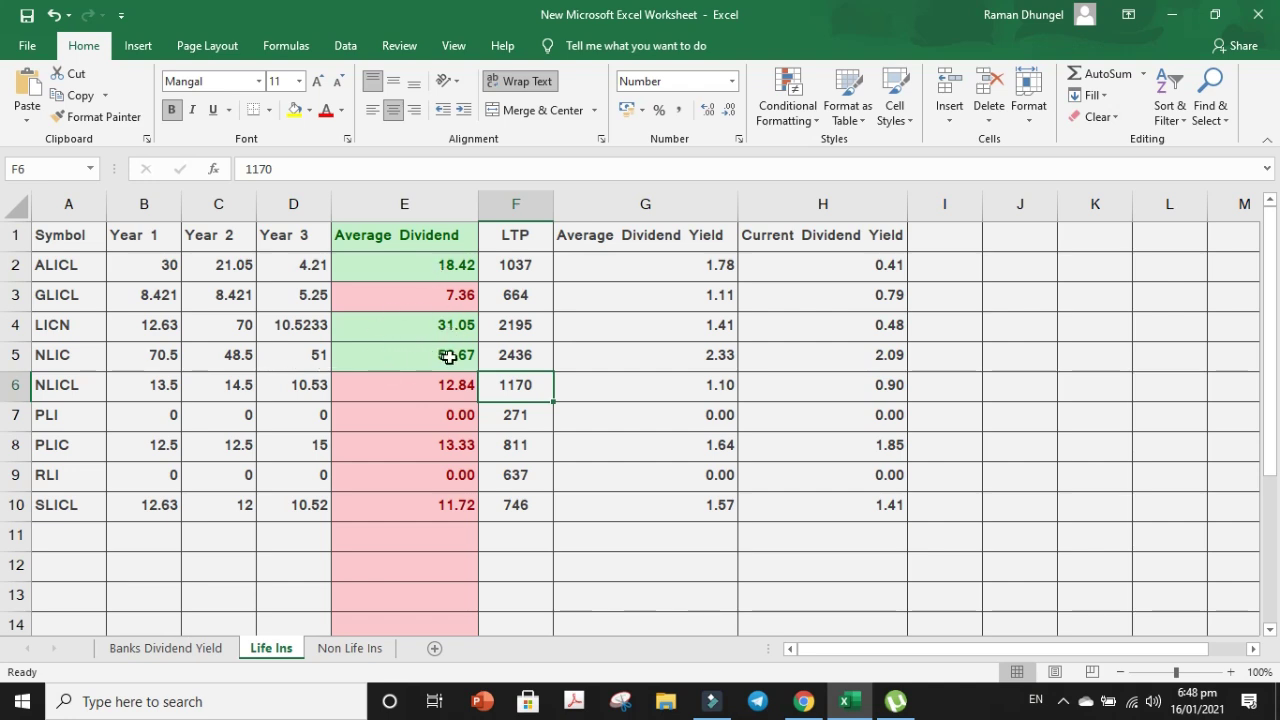
# Highlight the life insurers' Average Dividend Yield values greater than 1.22 with Green Fill with Dark Green Text using conditional formatting.
pyautogui.click(628, 189)
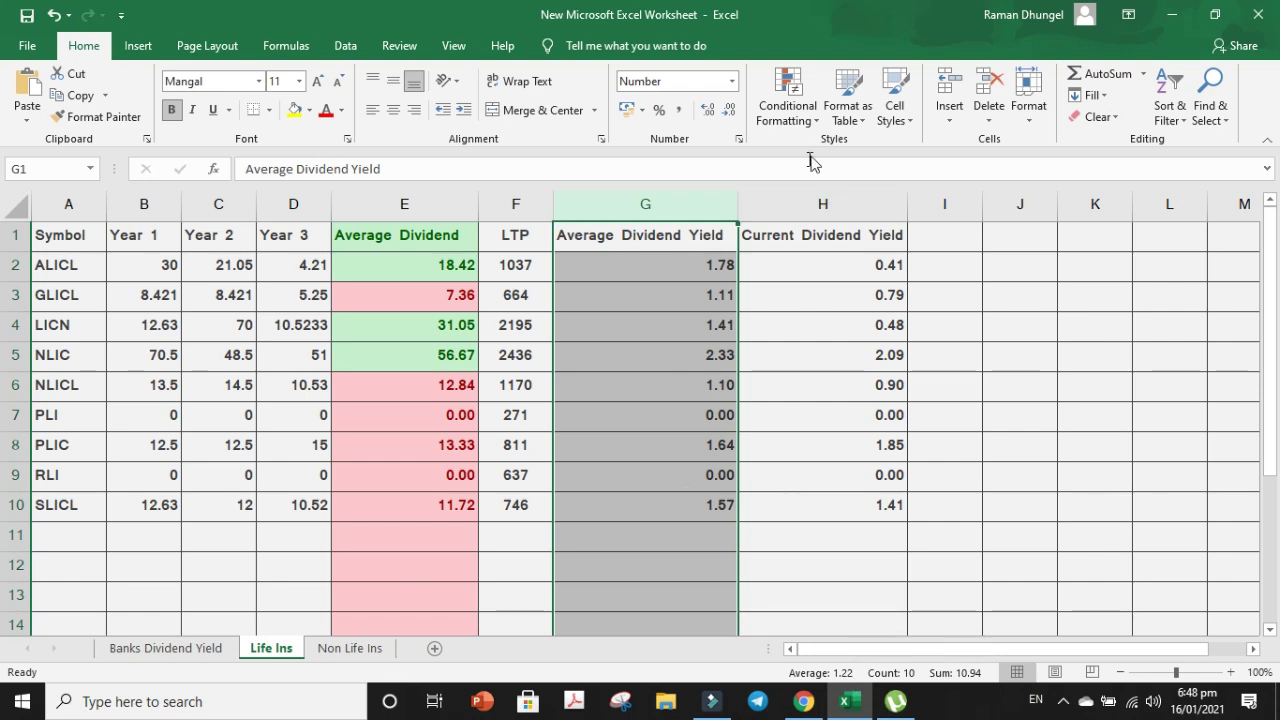
pyautogui.click(800, 112)
pyautogui.moveTo(889, 163)
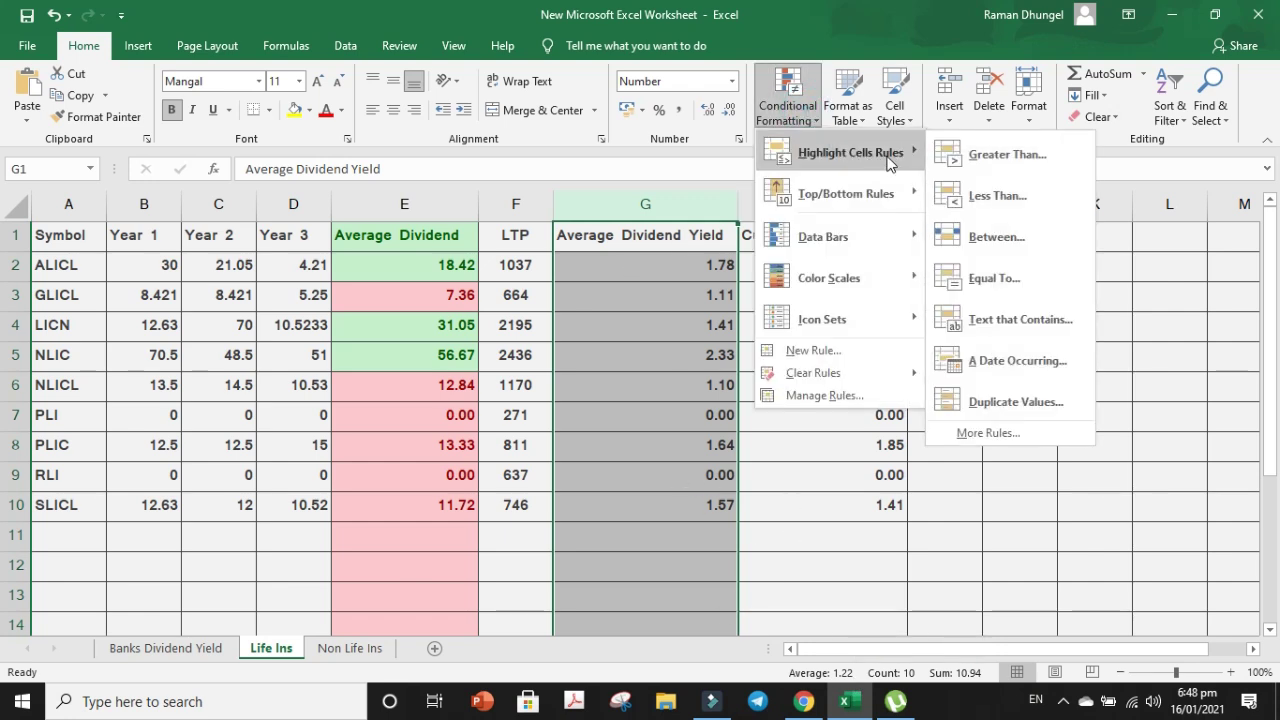
pyautogui.click(990, 158)
pyautogui.write('1.22')
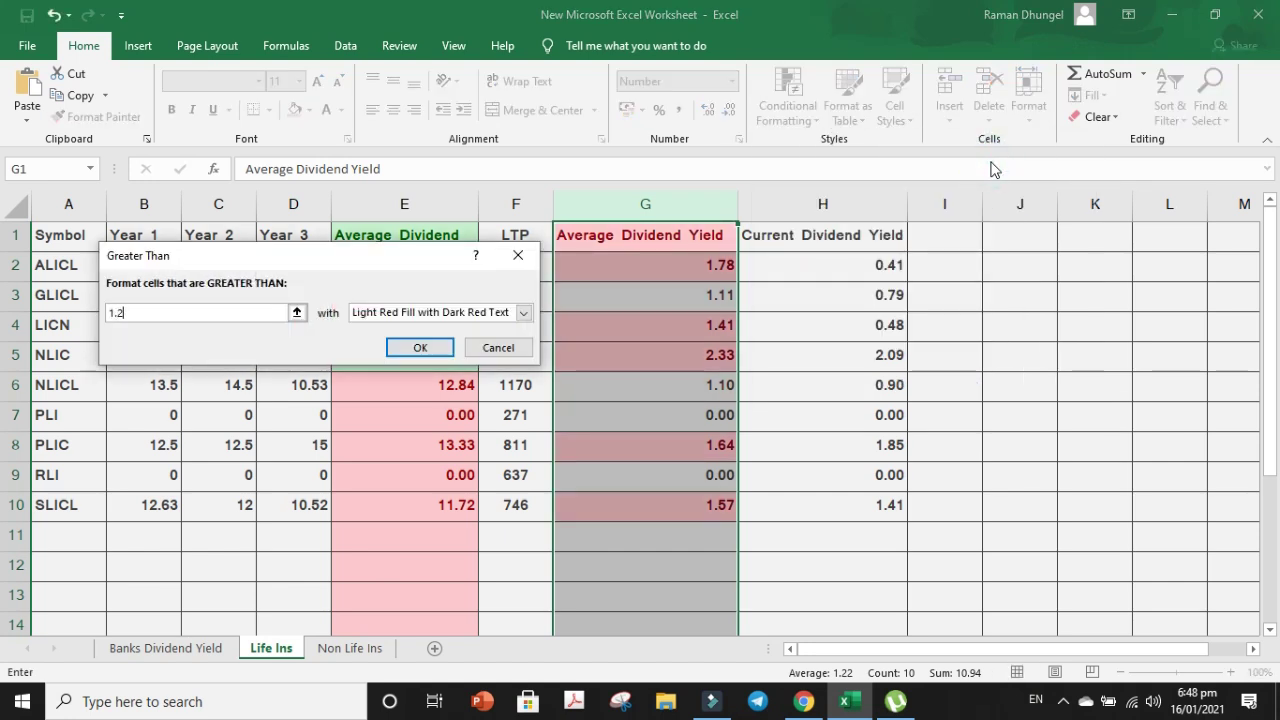
pyautogui.click(523, 312)
pyautogui.click(470, 354)
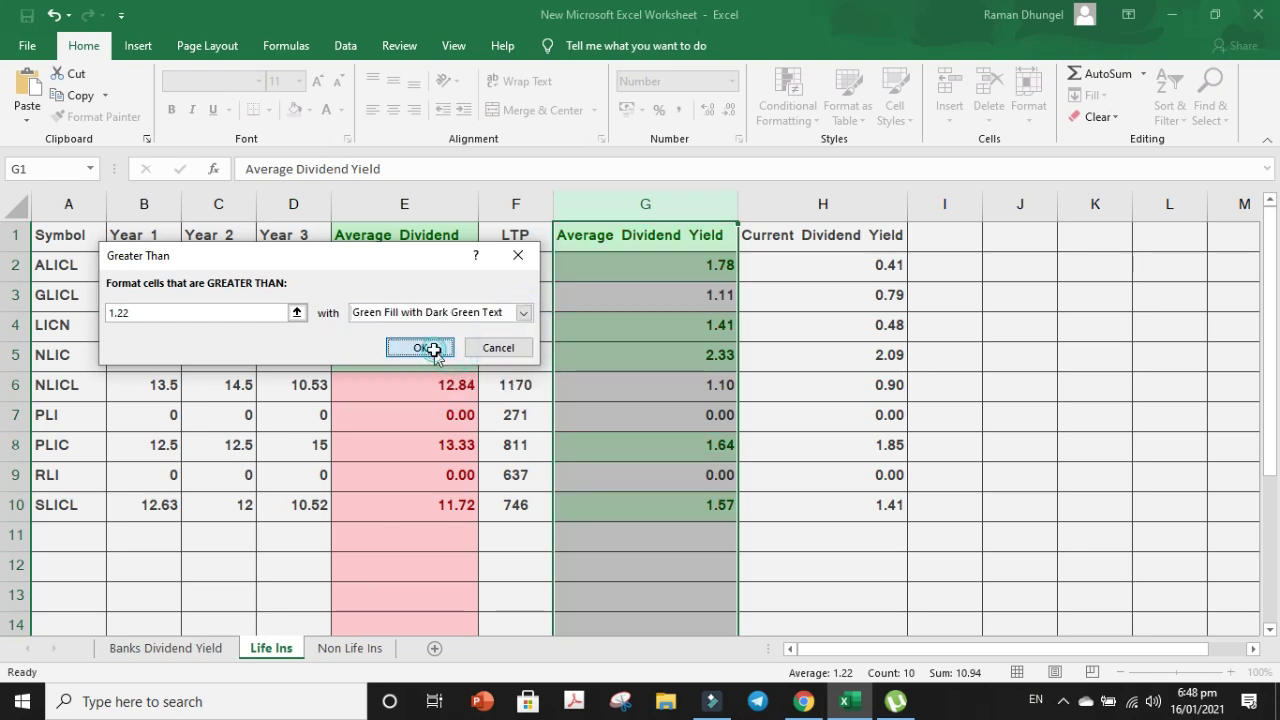
pyautogui.click(420, 346)
# Highlight the life insurers' Average Dividend Yield values less than 1.22 with Light Red Fill with Dark Red Text using conditional formatting.
pyautogui.click(788, 100)
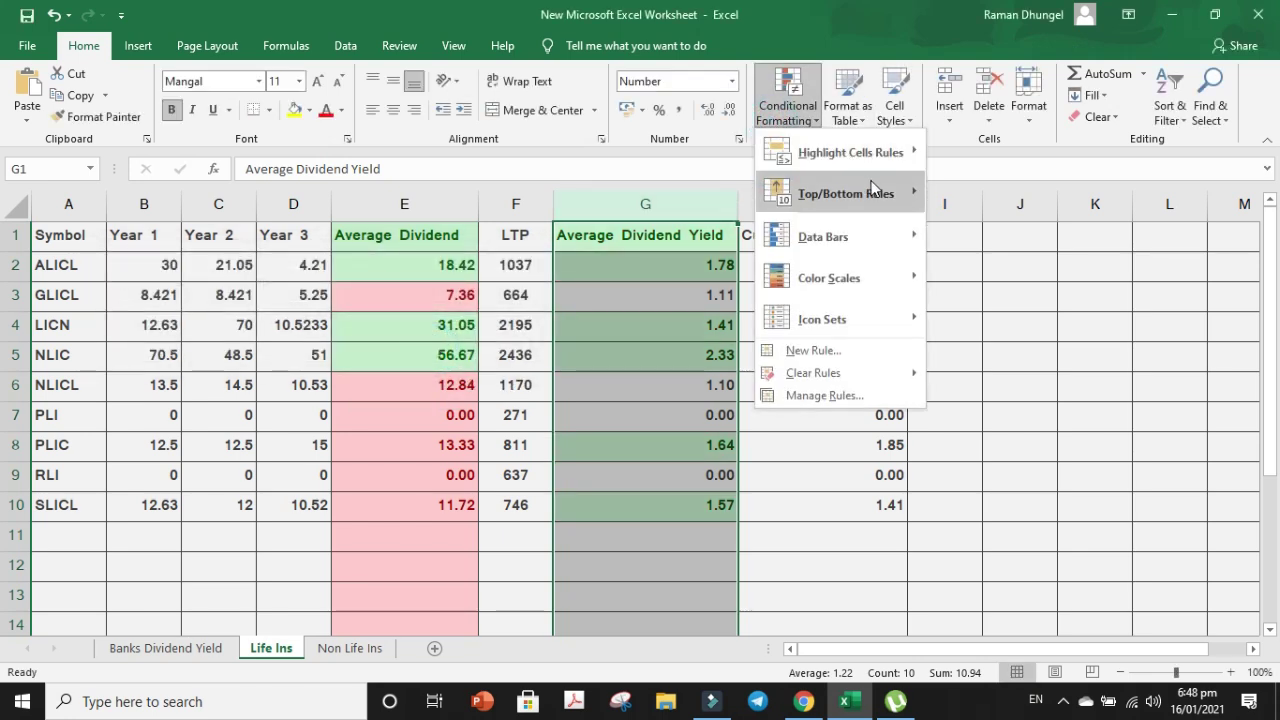
pyautogui.moveTo(898, 156)
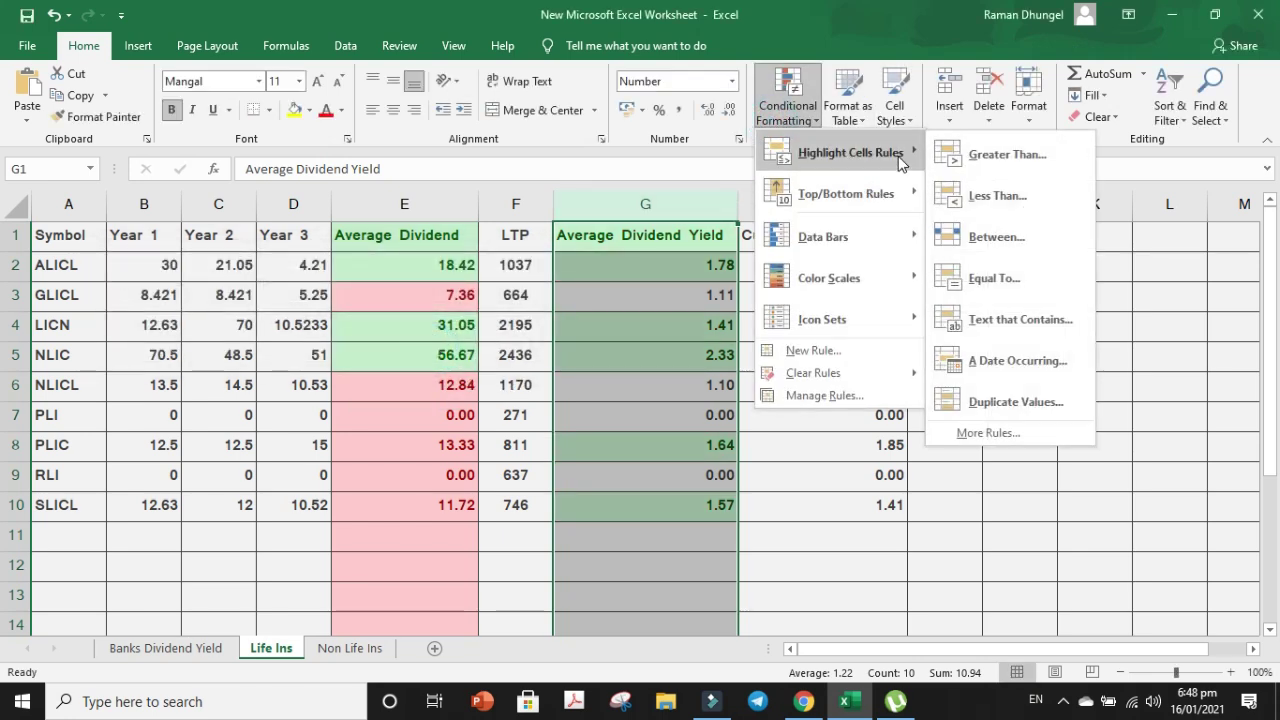
pyautogui.click(998, 190)
pyautogui.write('1.22')
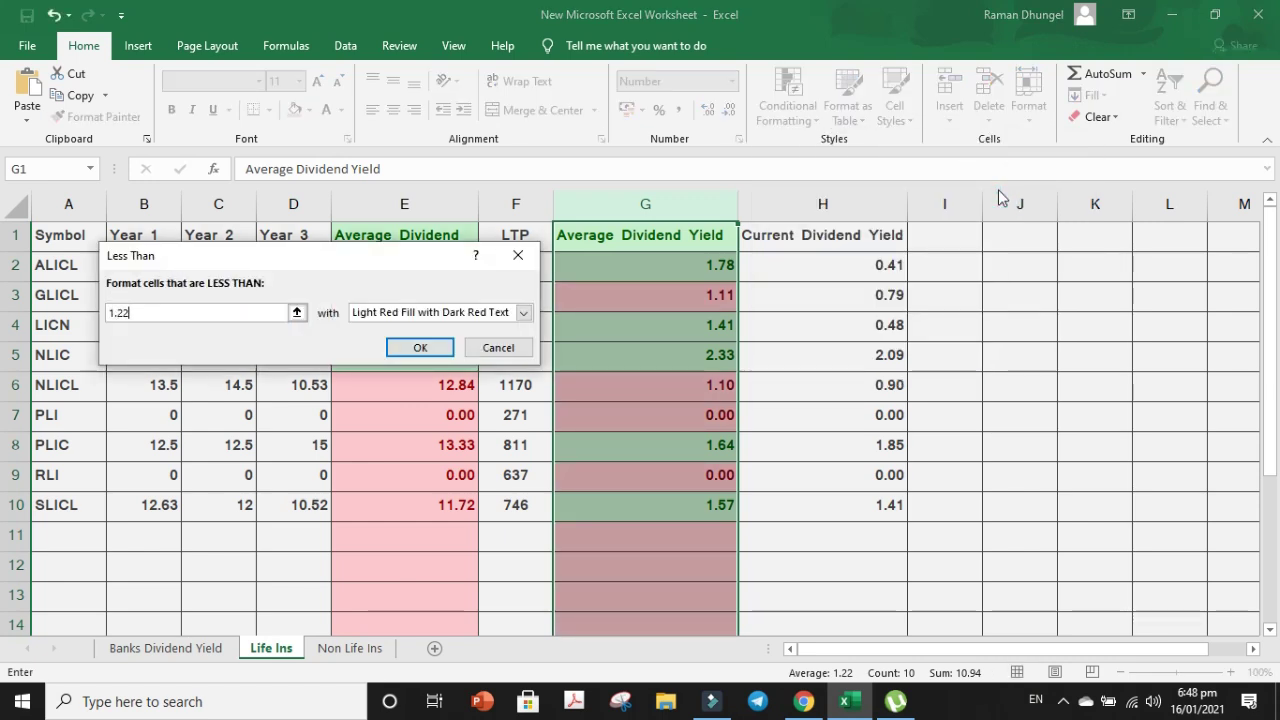
pyautogui.click(421, 348)
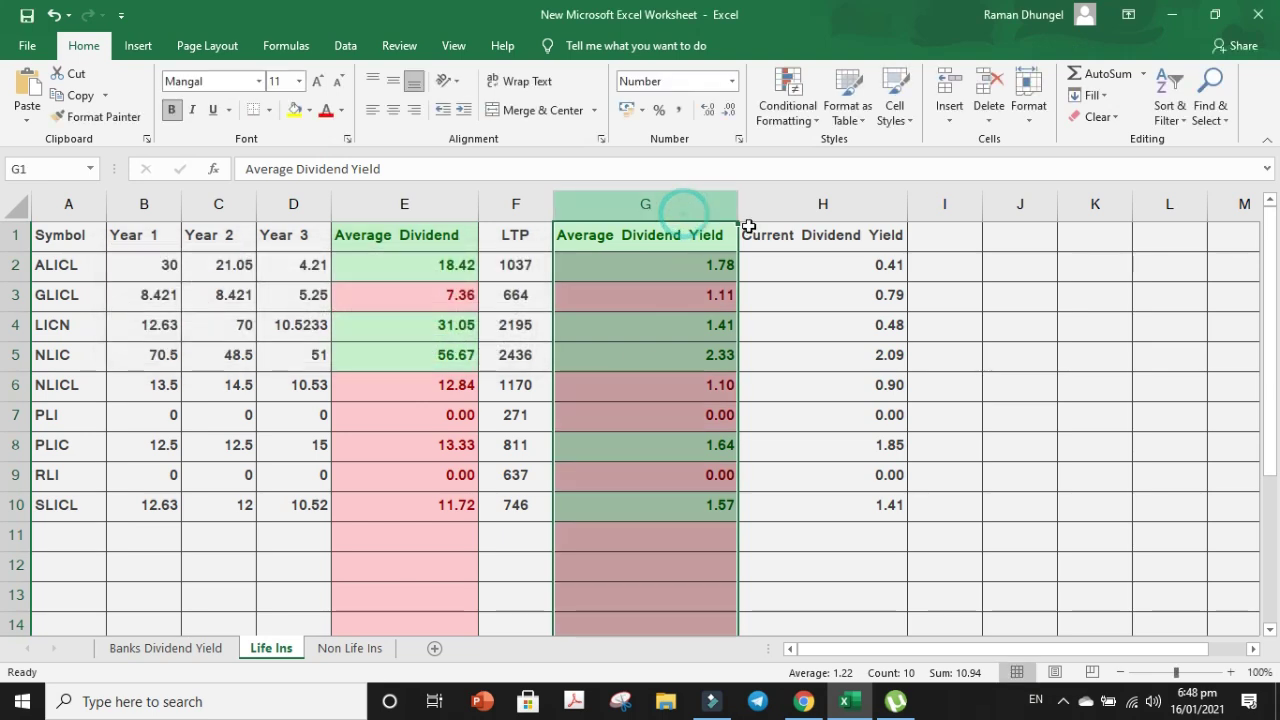
pyautogui.click(822, 382)
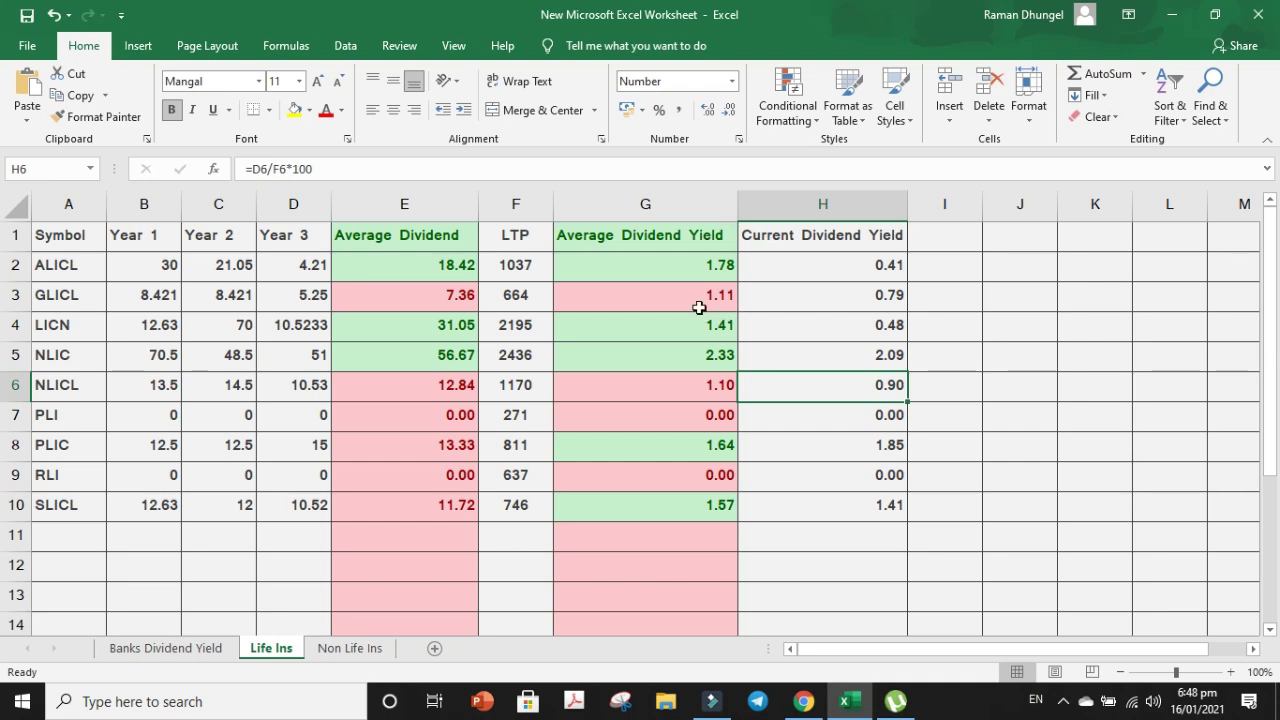
# Highlight the life insurers' Current Dividend Yield values greater than 0.88 with Green Fill with Dark Green Text using conditional formatting.
pyautogui.click(783, 206)
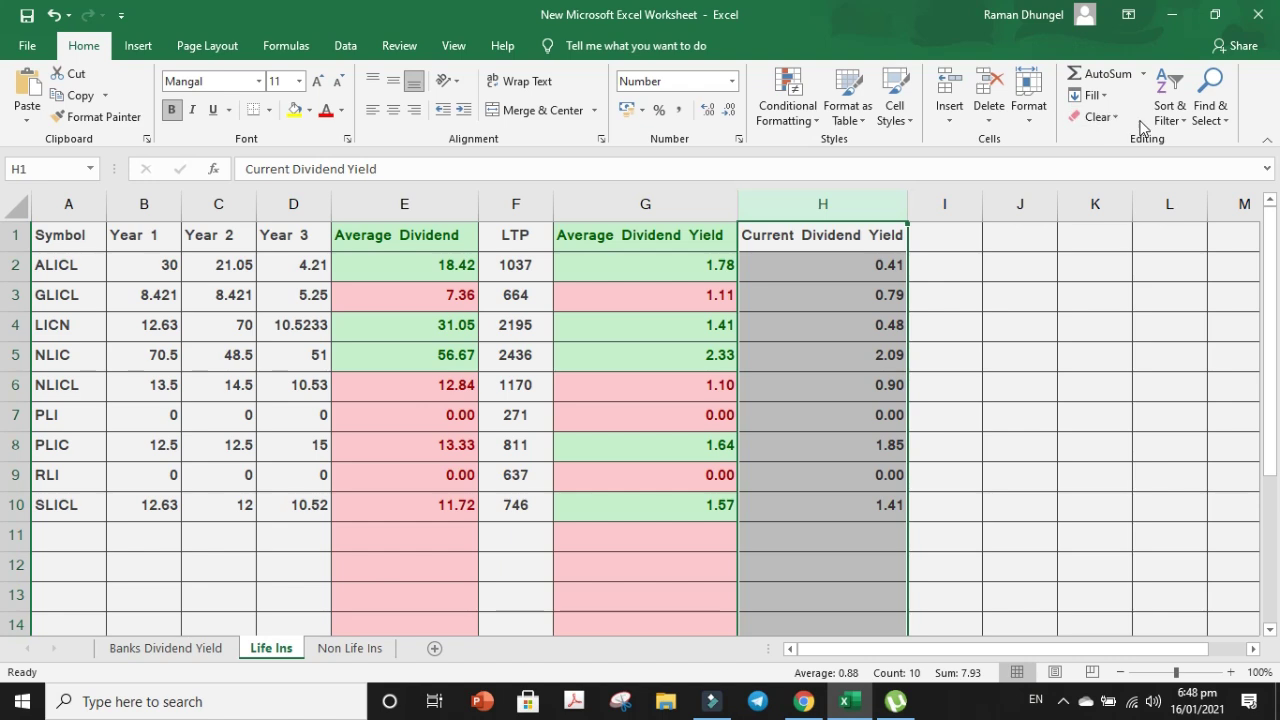
pyautogui.click(1168, 108)
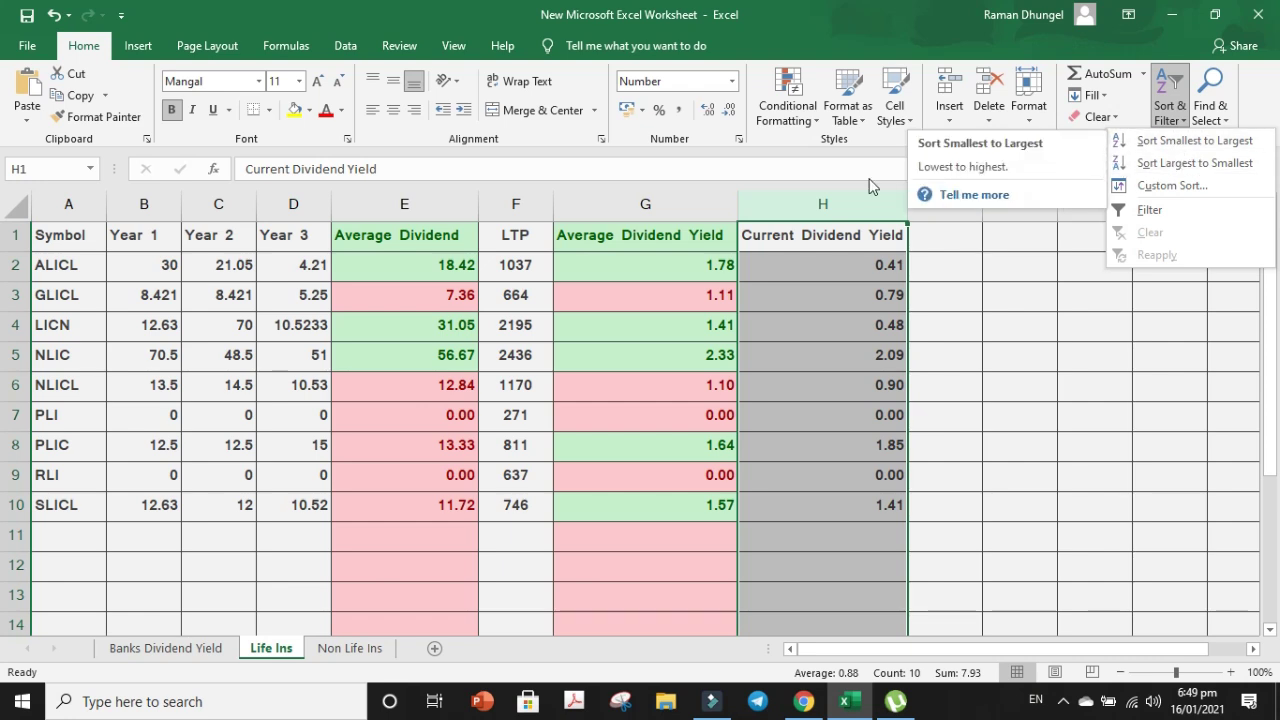
pyautogui.click(801, 128)
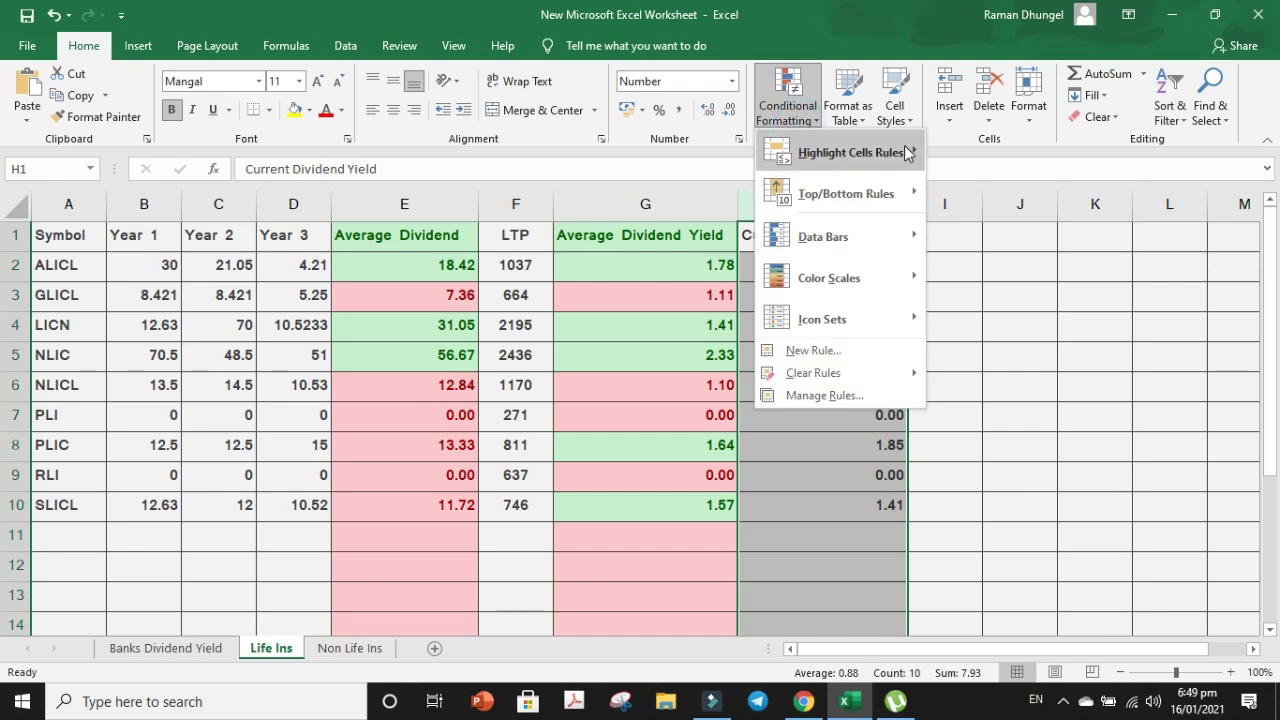
pyautogui.moveTo(906, 148)
pyautogui.click(1000, 154)
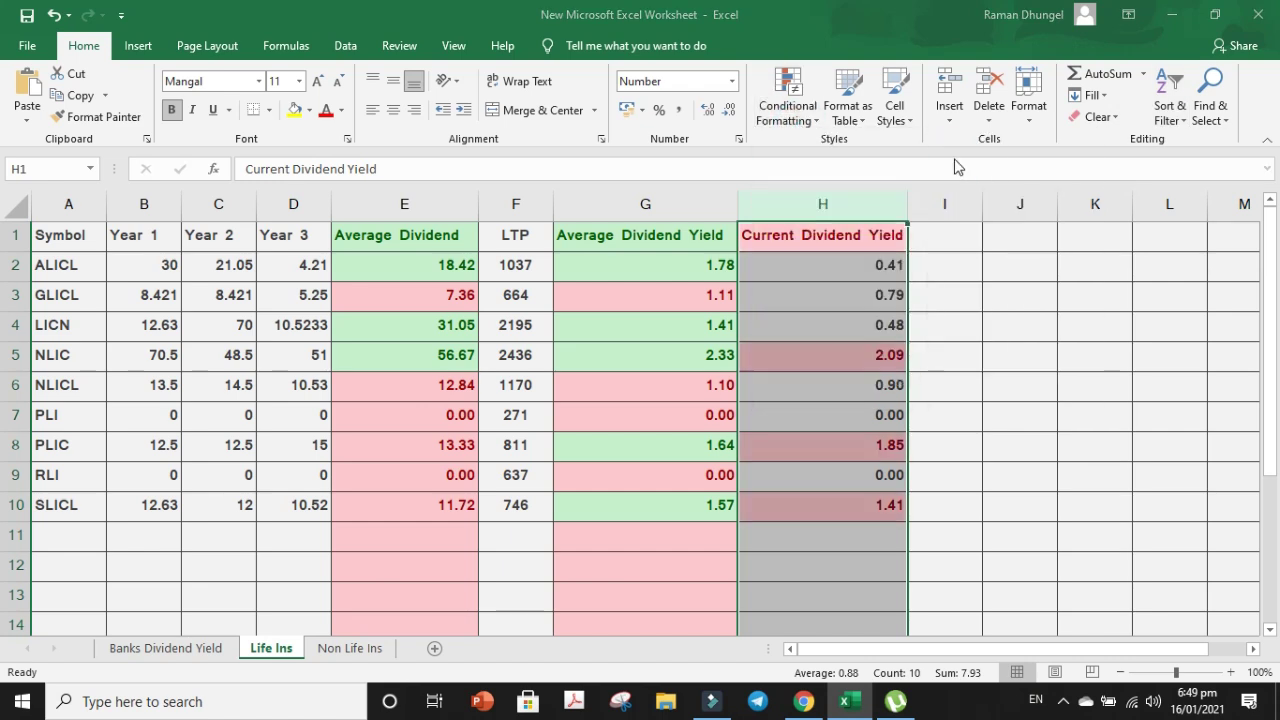
pyautogui.write('0.88')
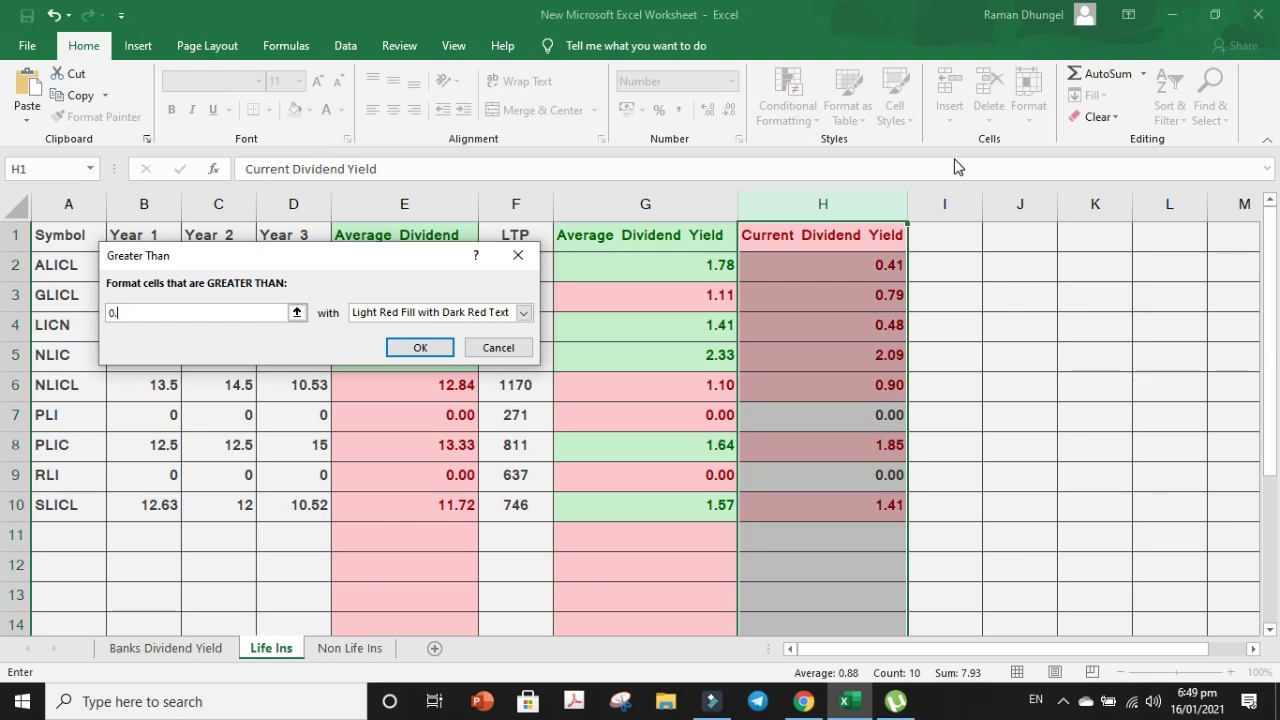
pyautogui.click(523, 314)
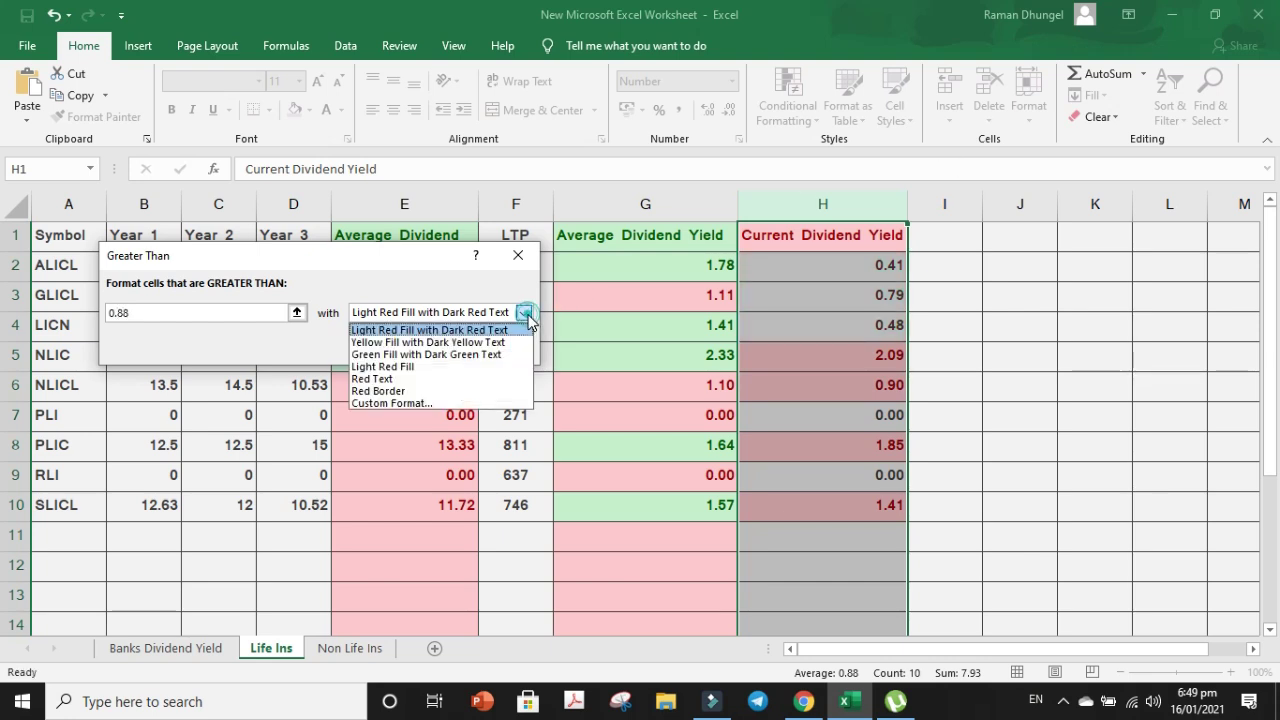
pyautogui.click(470, 356)
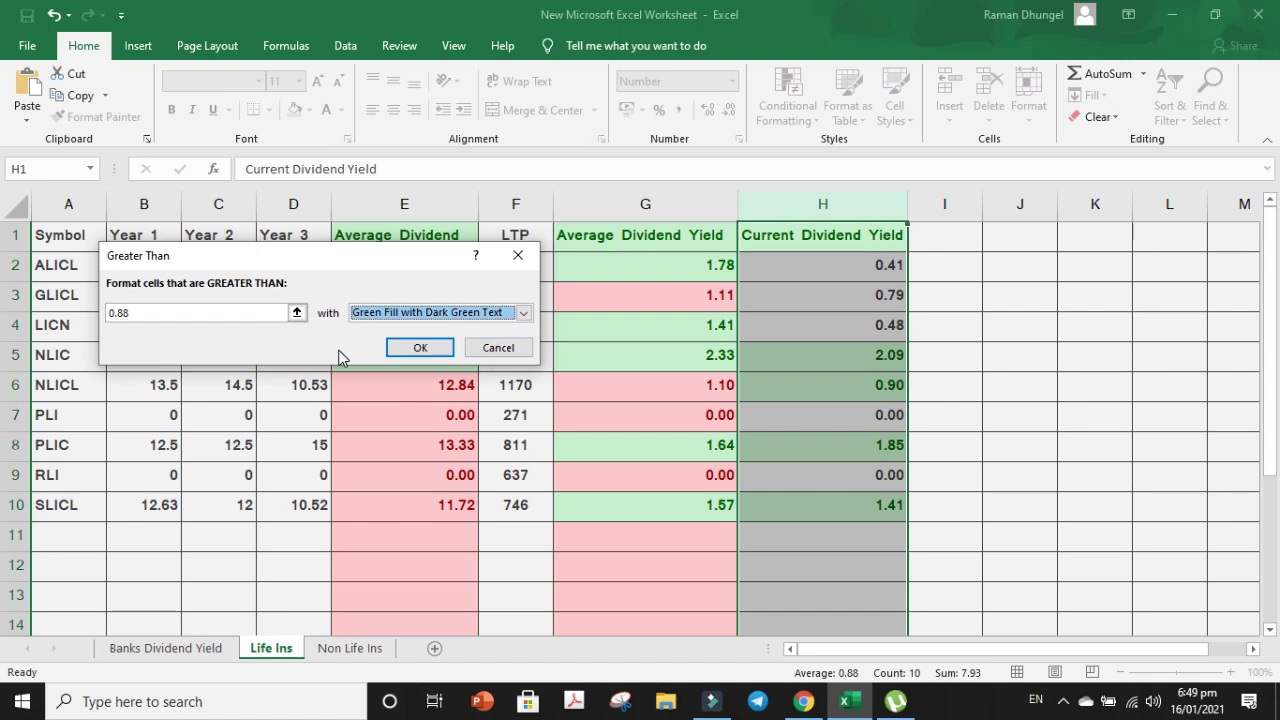
pyautogui.click(420, 347)
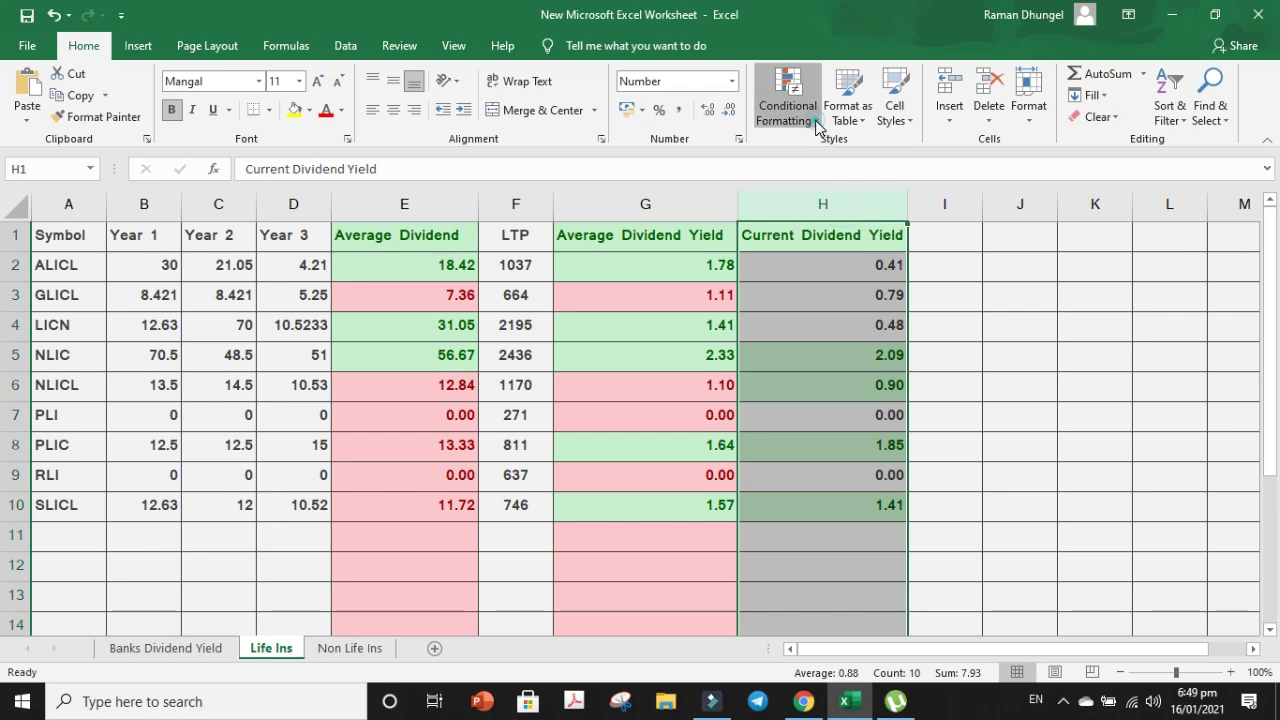
# Highlight the life insurers' Current Dividend Yield values less than 0.88 with Light Red Fill with Dark Red Text using conditional formatting.
pyautogui.click(788, 100)
pyautogui.moveTo(892, 150)
pyautogui.click(997, 195)
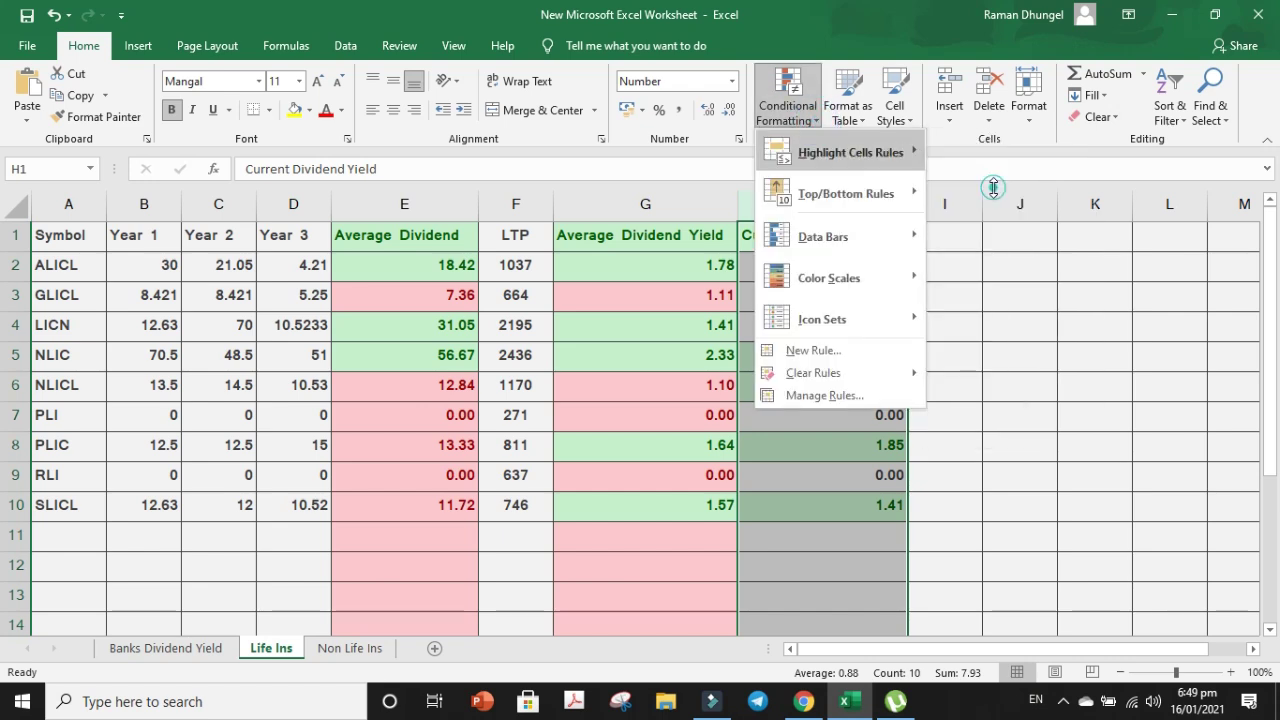
pyautogui.write('0.88')
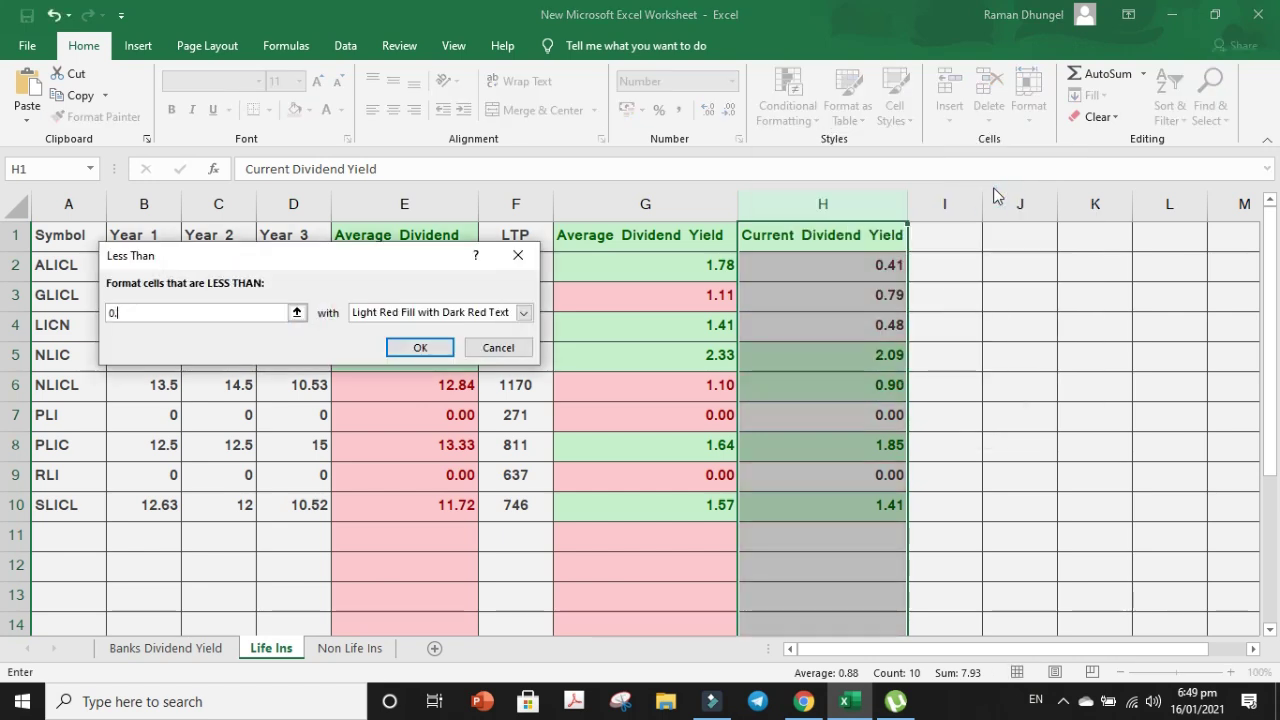
pyautogui.click(410, 347)
pyautogui.click(939, 411)
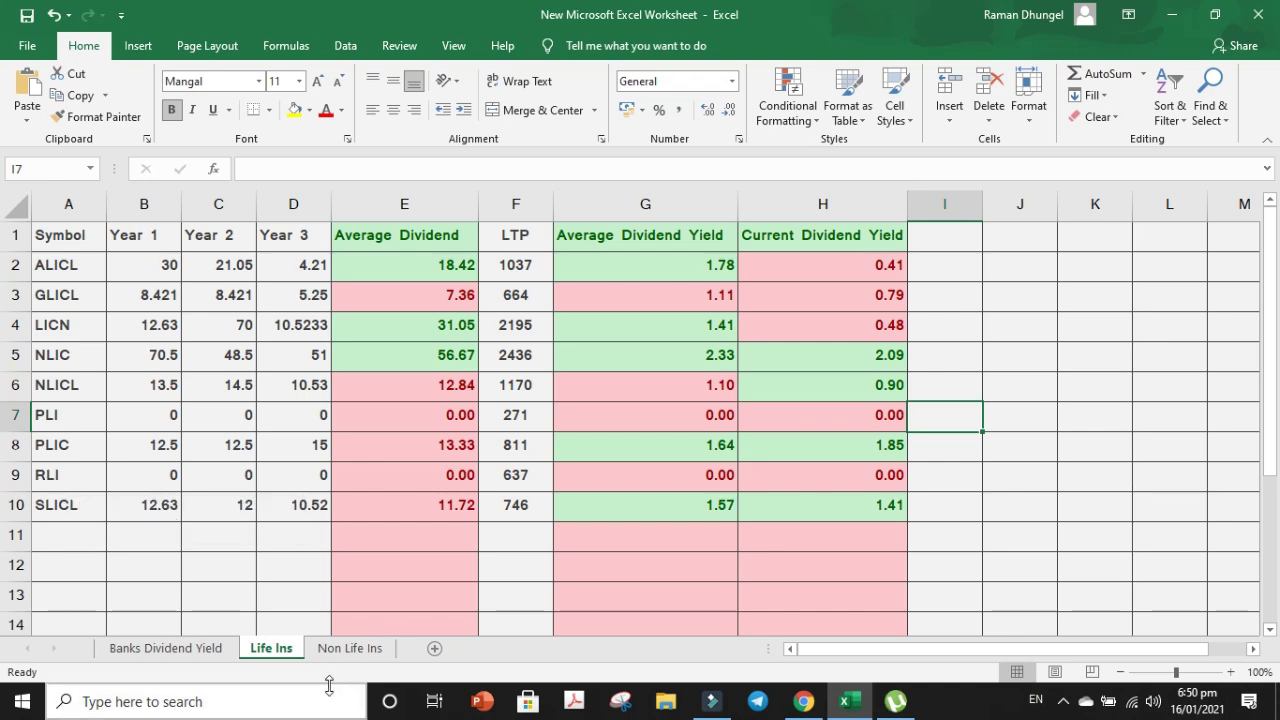
# On the Non Life Ins sheet, highlight Average Dividend values greater than 17.06 with Green Fill with Dark Green Text using conditional formatting.
pyautogui.click(345, 648)
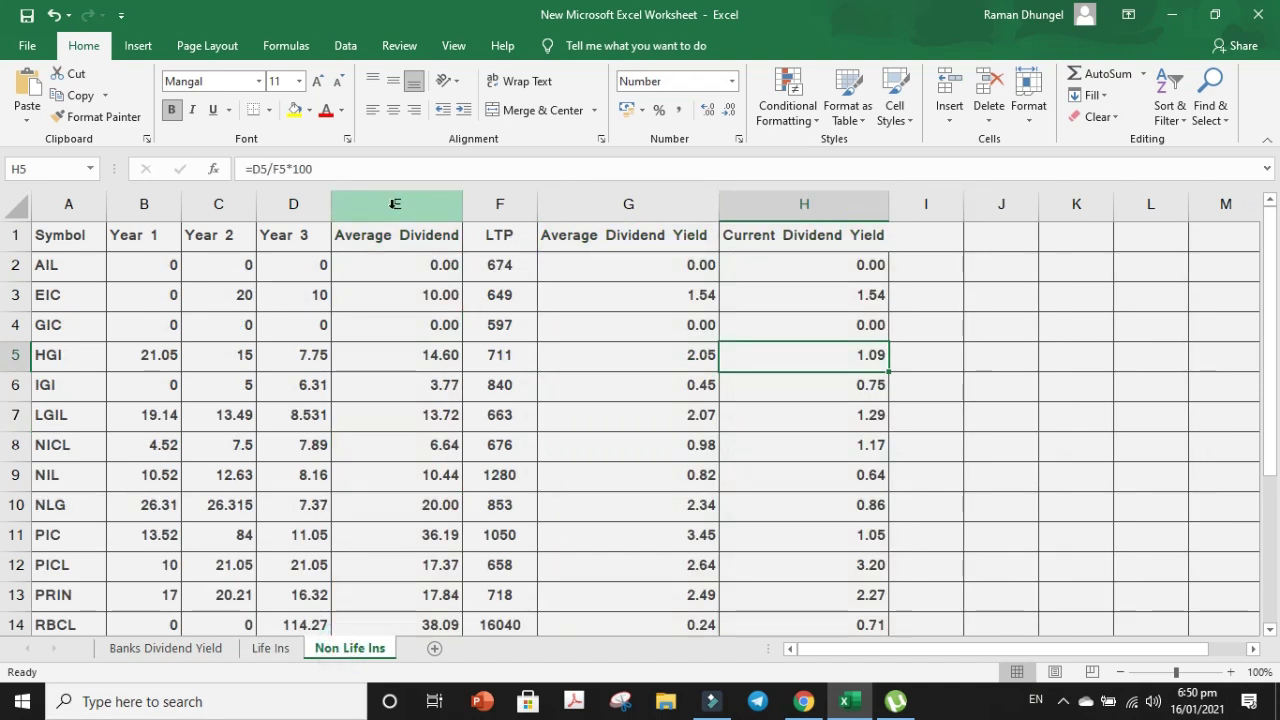
pyautogui.click(423, 206)
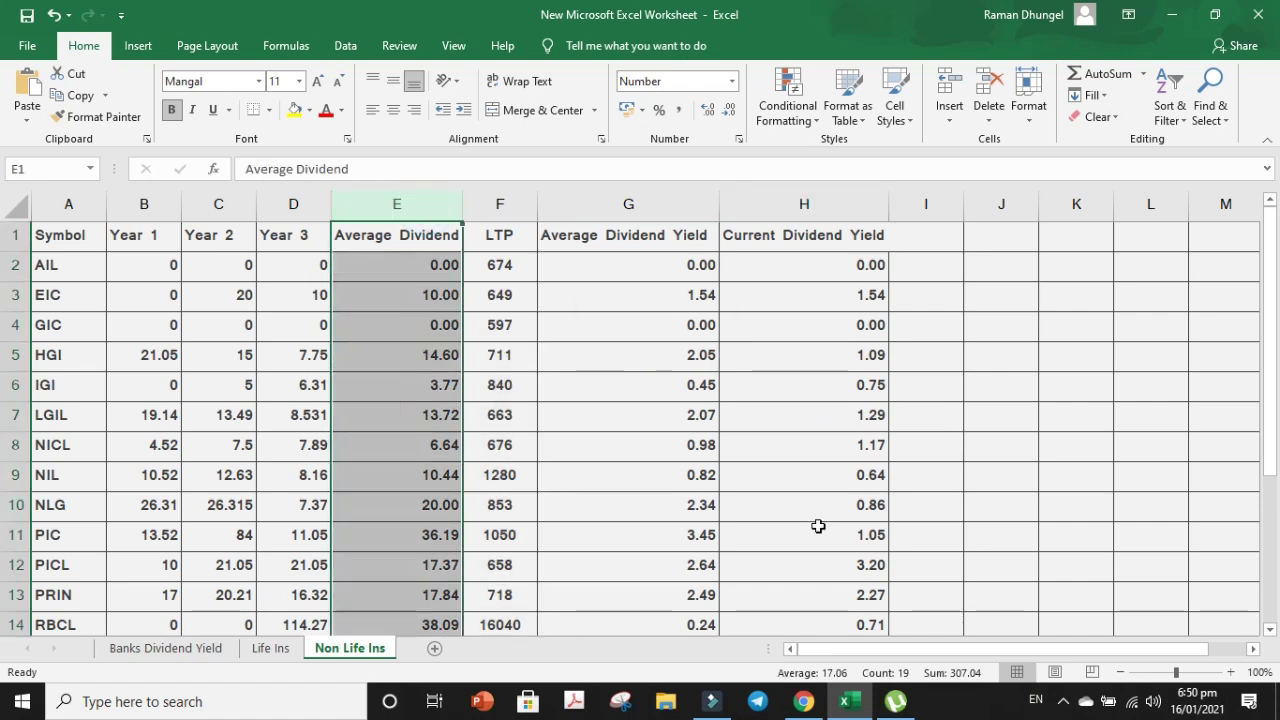
pyautogui.click(788, 120)
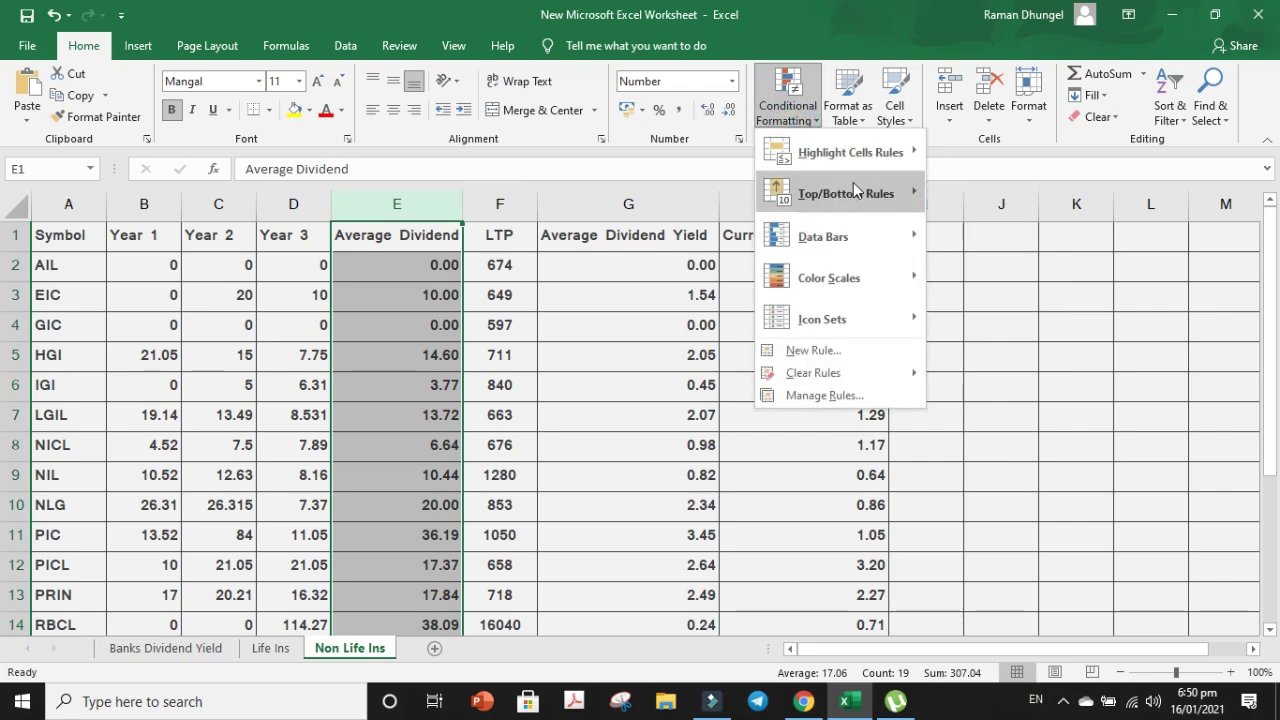
pyautogui.moveTo(880, 152)
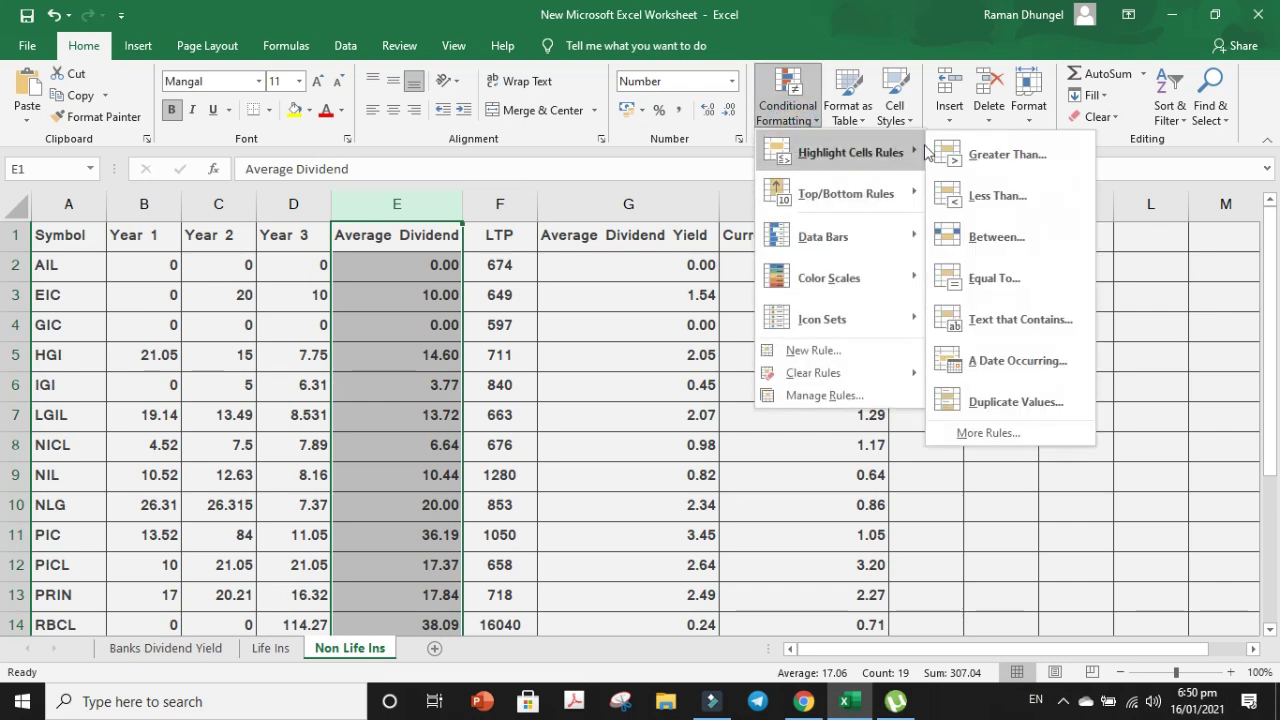
pyautogui.click(1011, 153)
pyautogui.write('17.06')
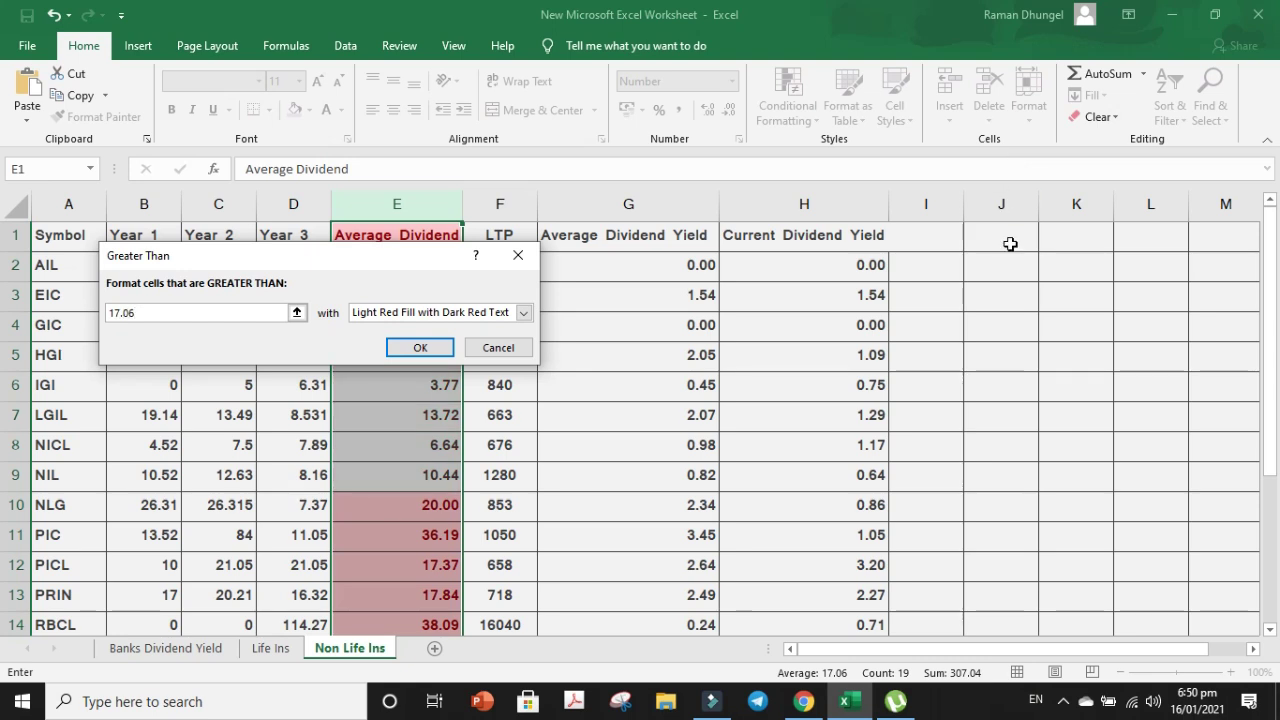
pyautogui.click(523, 312)
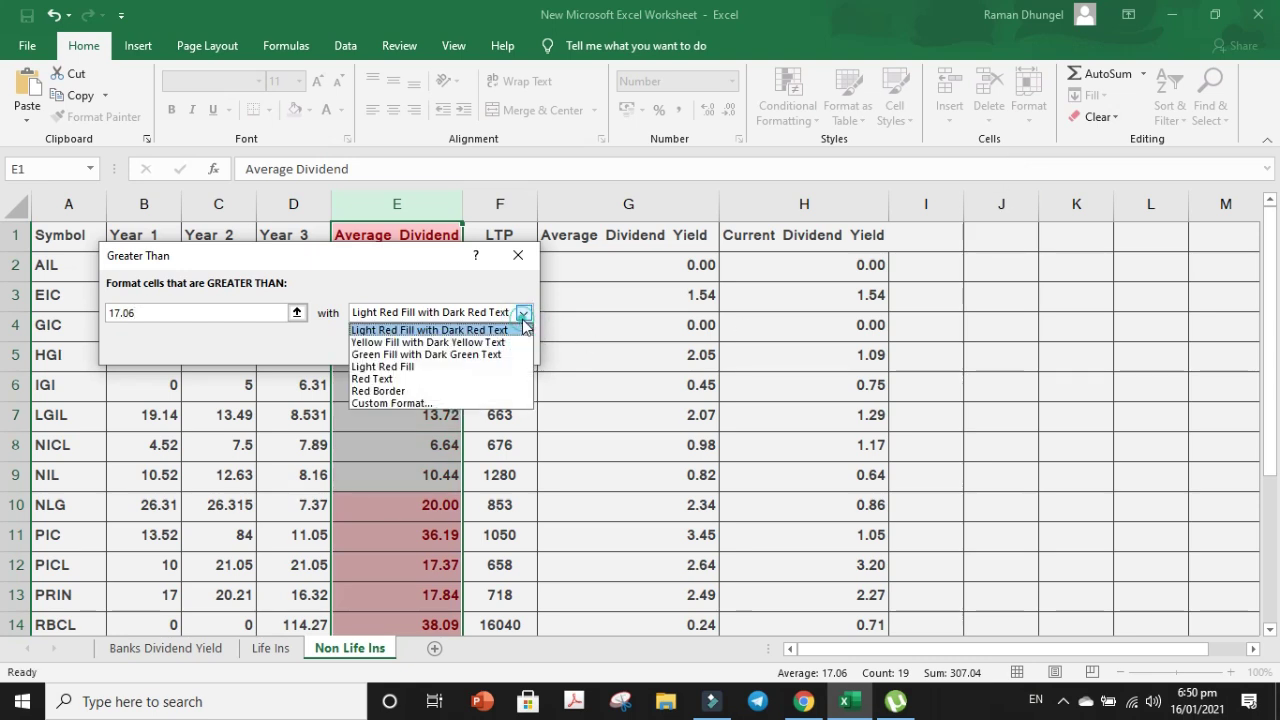
pyautogui.click(424, 355)
pyautogui.click(421, 349)
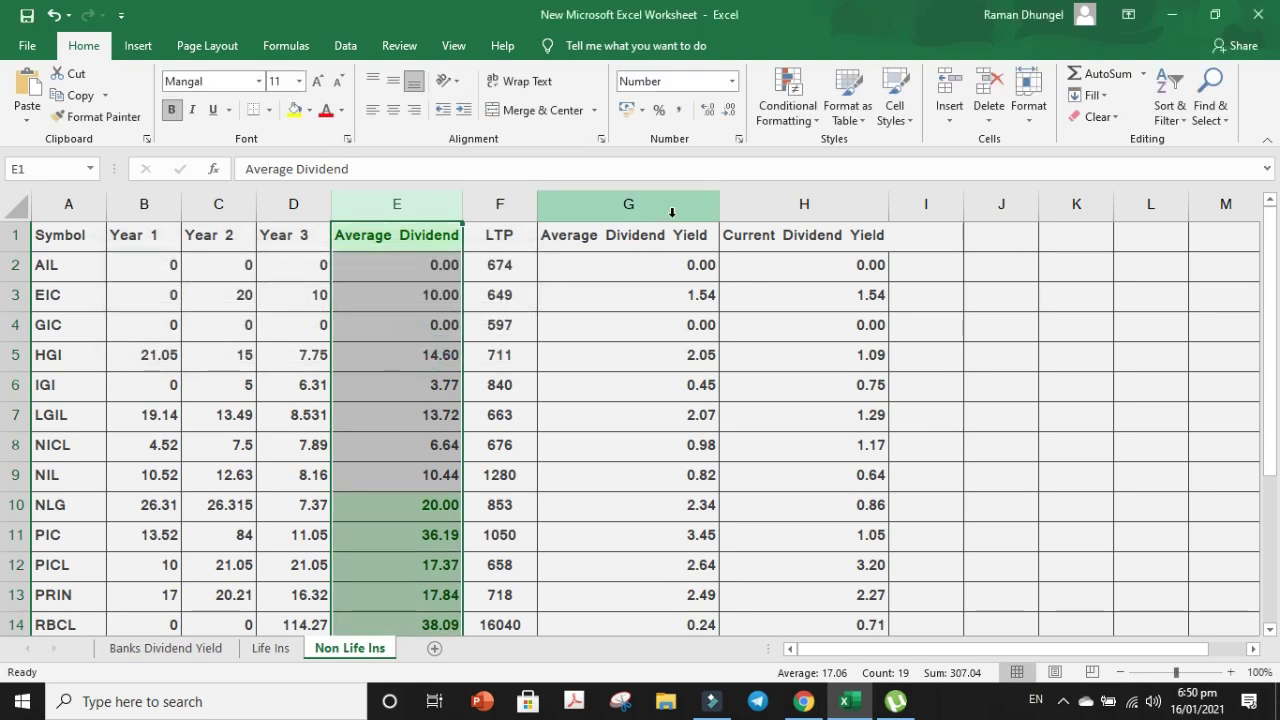
# Highlight the non-life insurers' Average Dividend values less than 17.06 with Light Red Fill with Dark Red Text using conditional formatting.
pyautogui.click(787, 124)
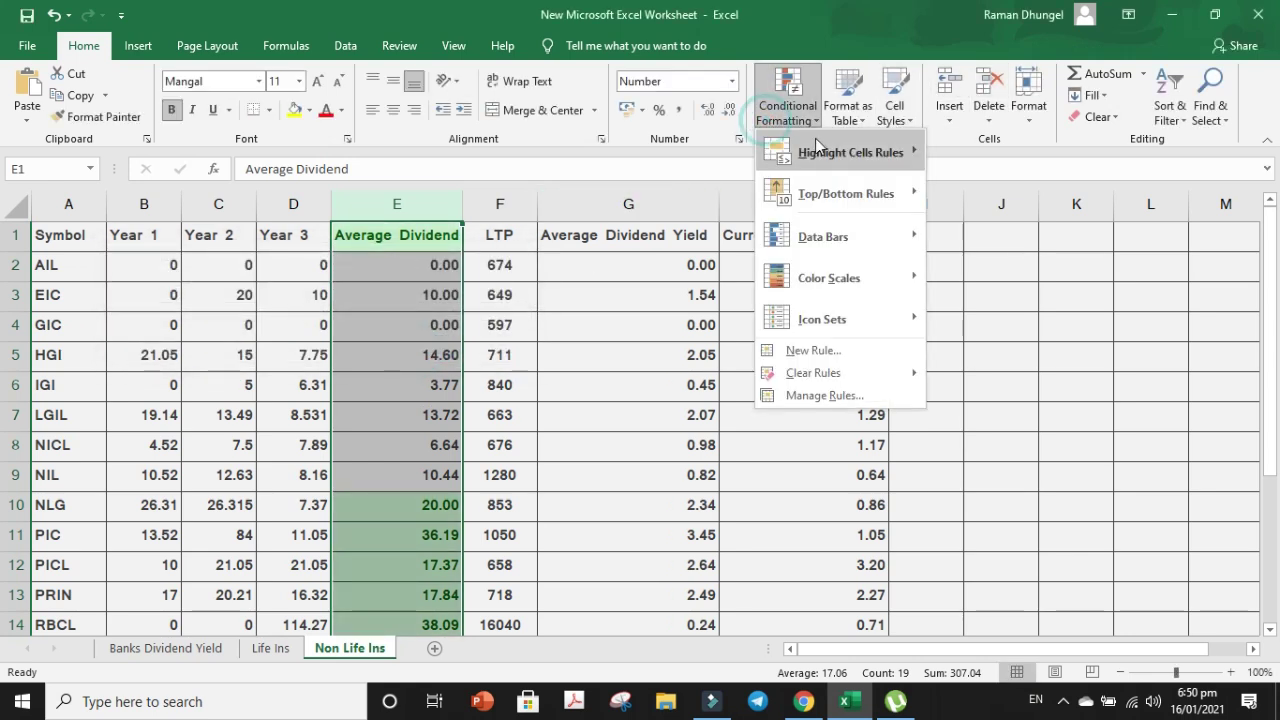
pyautogui.moveTo(912, 157)
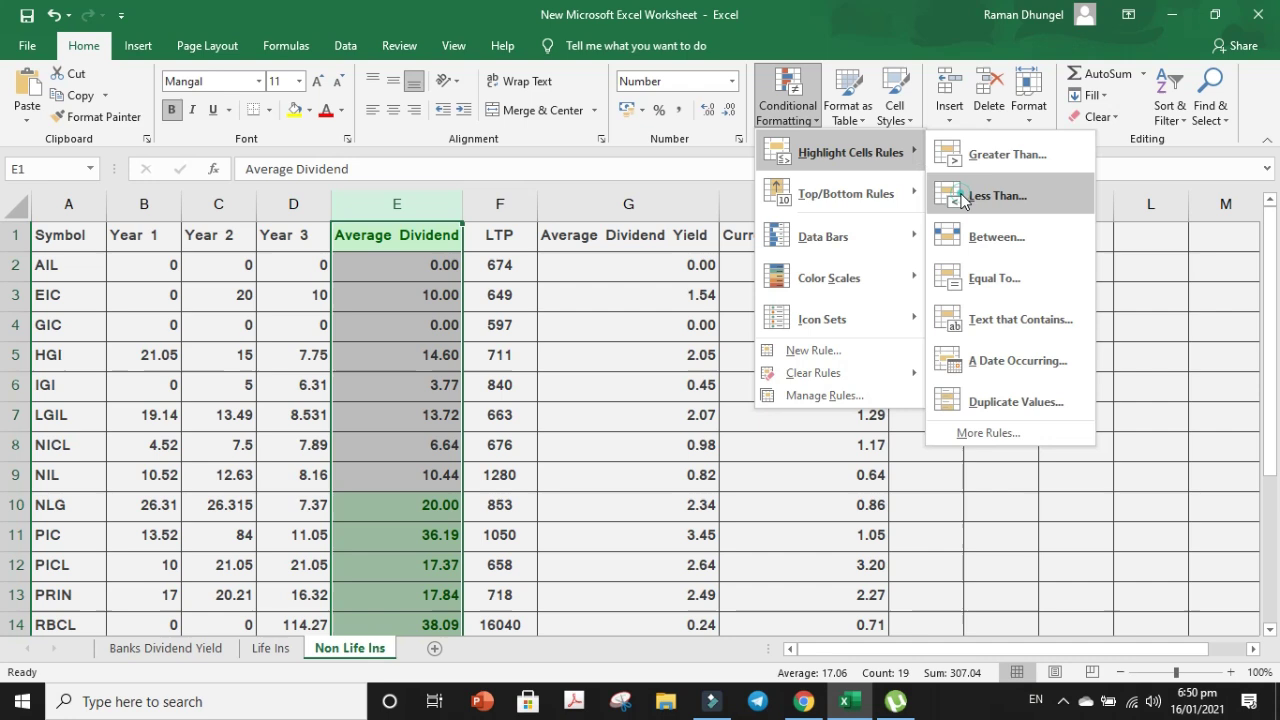
pyautogui.click(990, 195)
pyautogui.write('17')
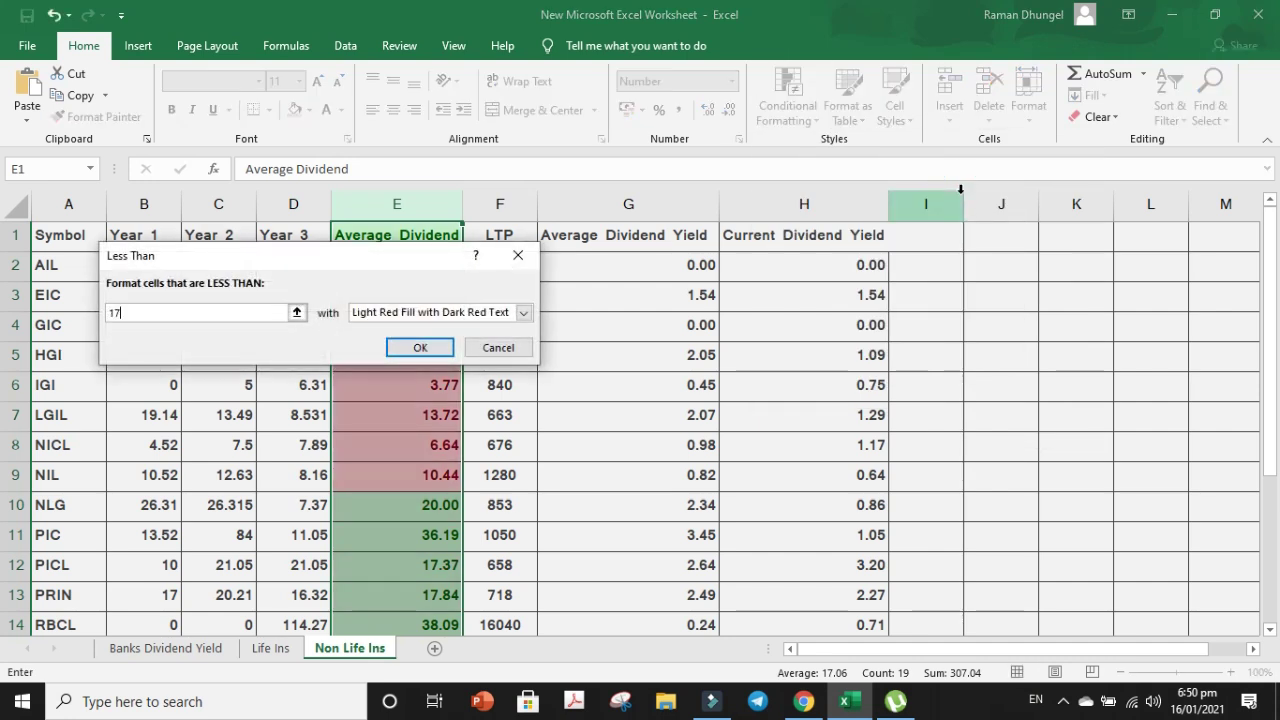
pyautogui.write('.06')
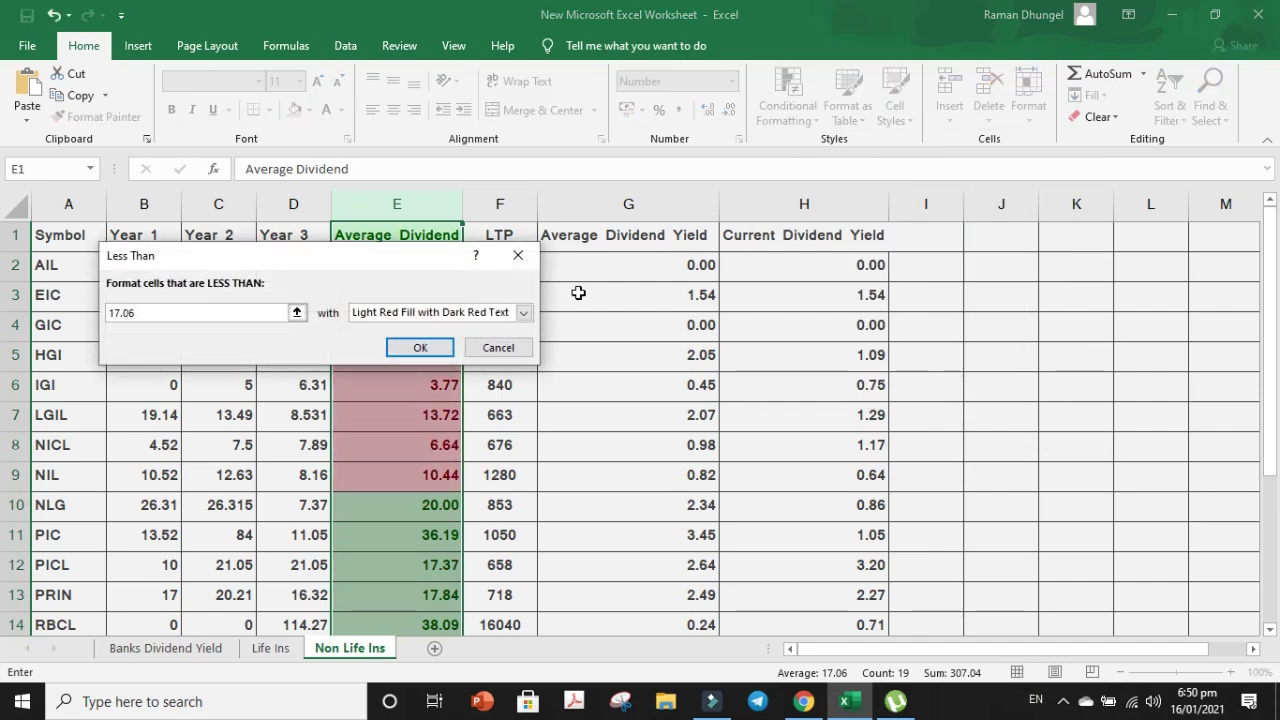
pyautogui.click(523, 312)
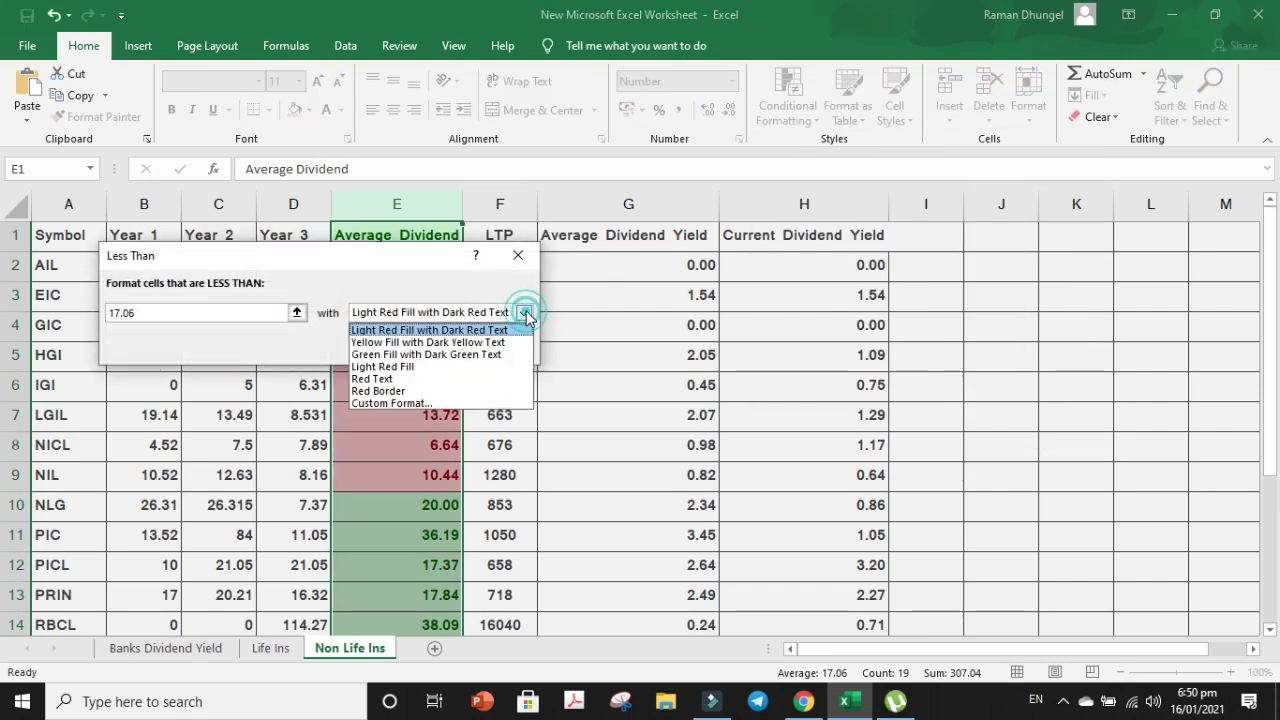
pyautogui.click(430, 331)
pyautogui.click(427, 346)
pyautogui.click(558, 383)
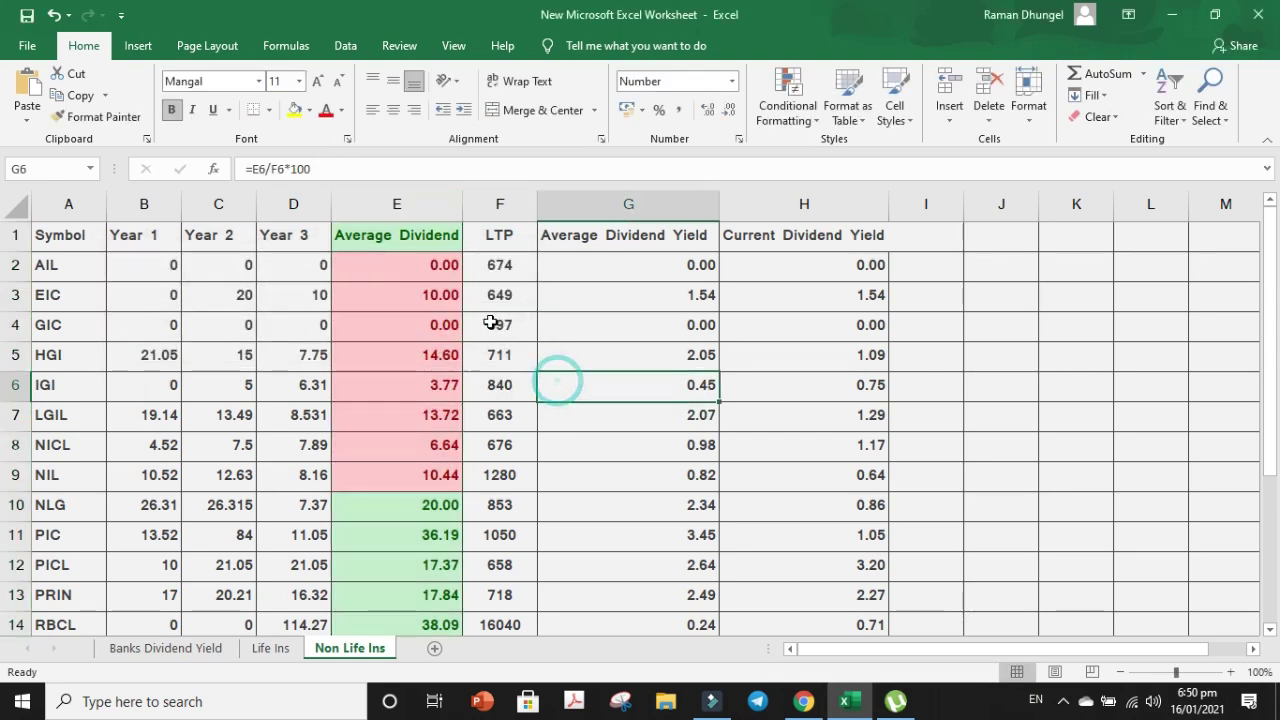
pyautogui.click(438, 205)
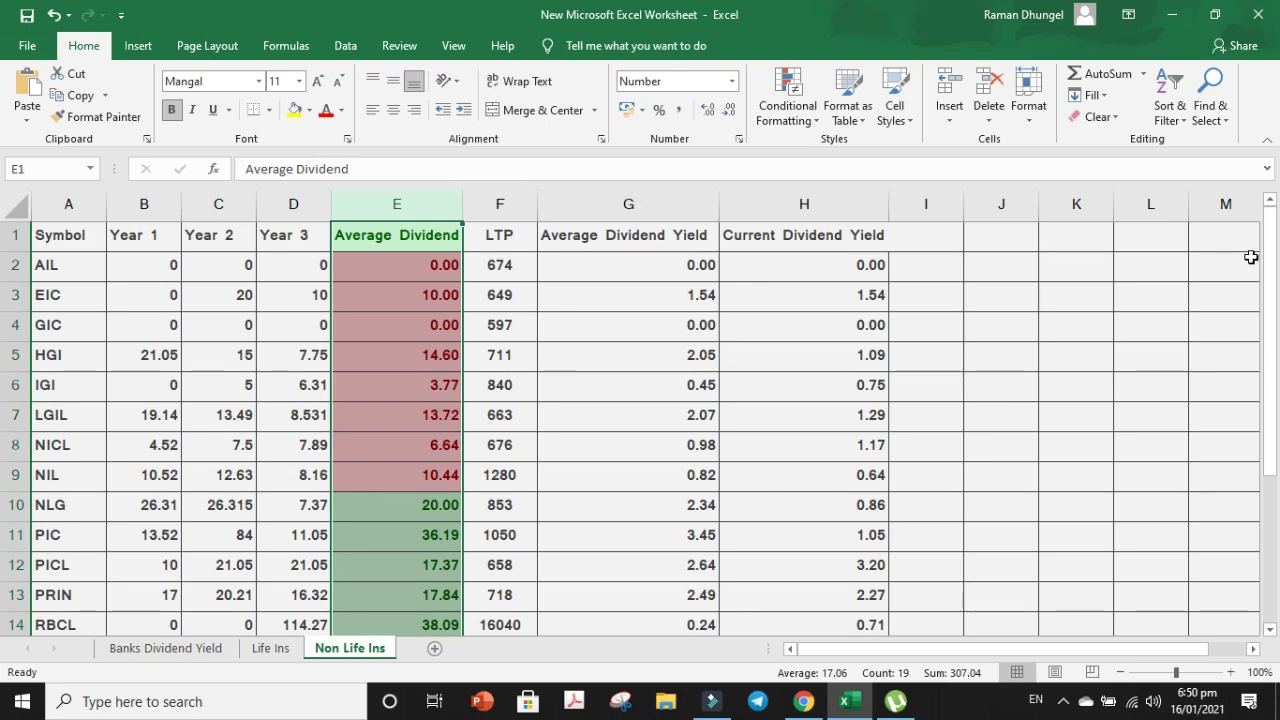
pyautogui.moveTo(1269, 256); pyautogui.dragTo(1278, 390)
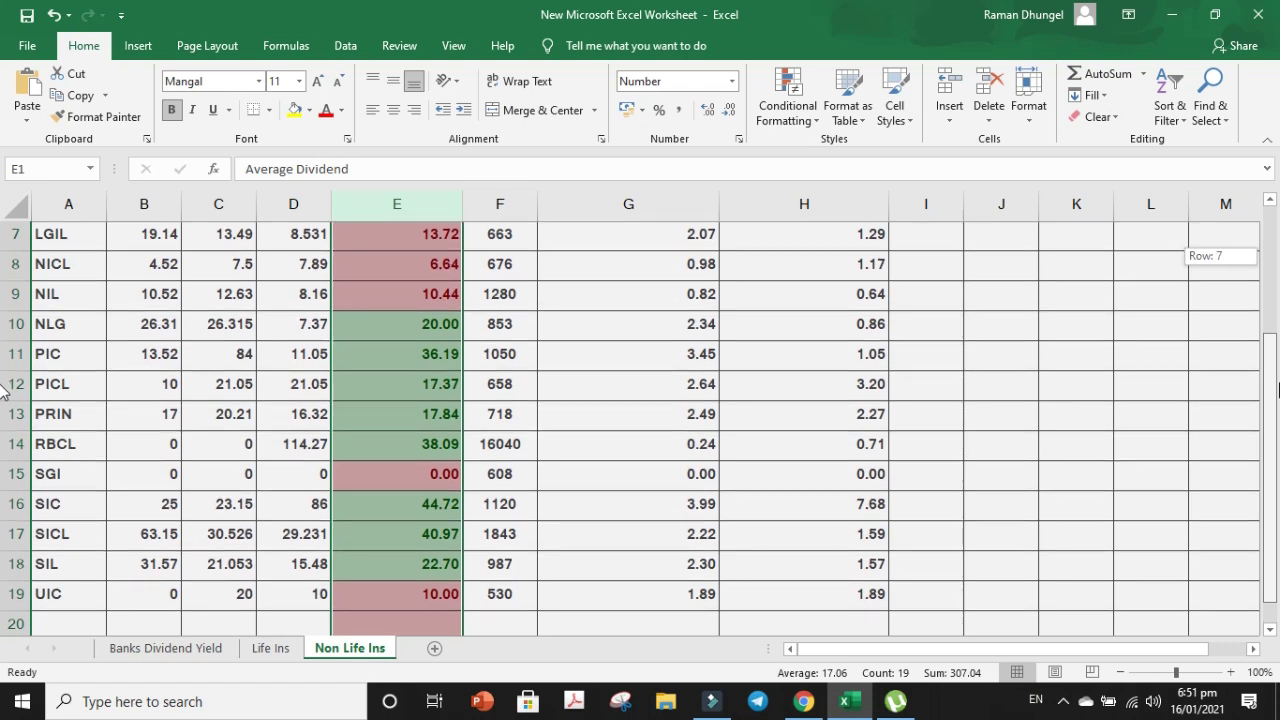
pyautogui.moveTo(1278, 390); pyautogui.dragTo(1278, 398)
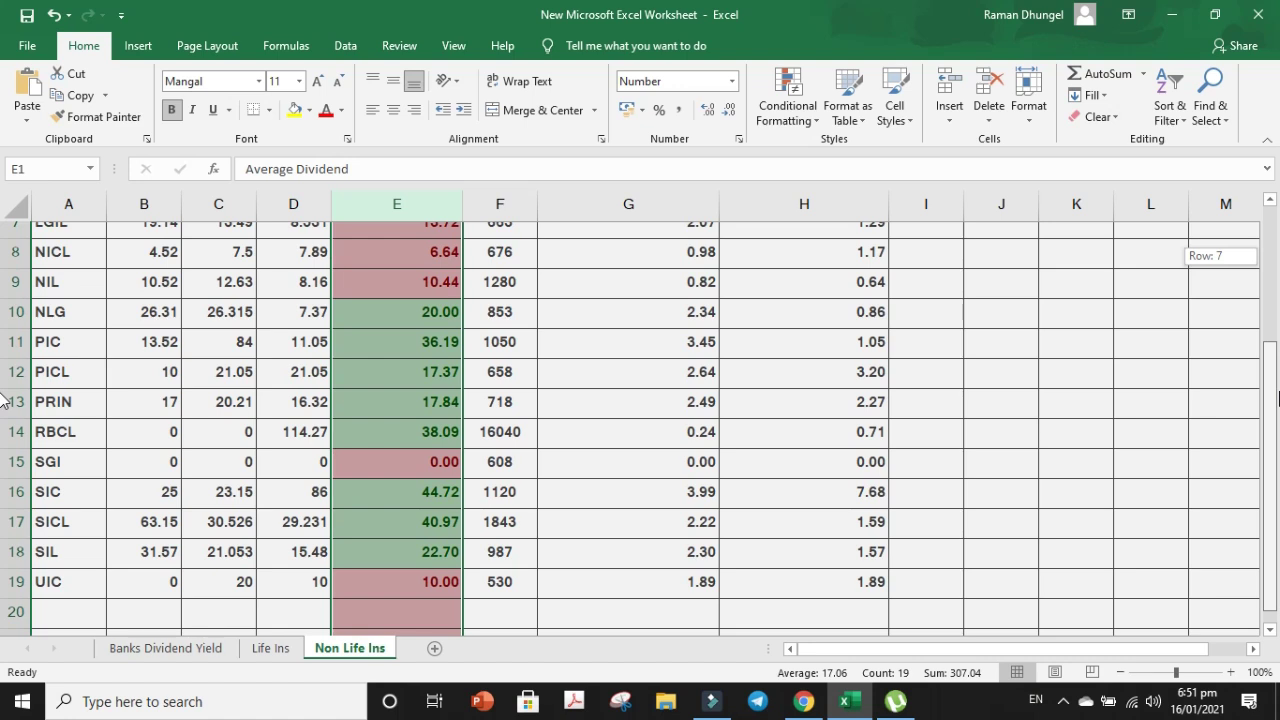
pyautogui.moveTo(1278, 398); pyautogui.dragTo(1278, 232)
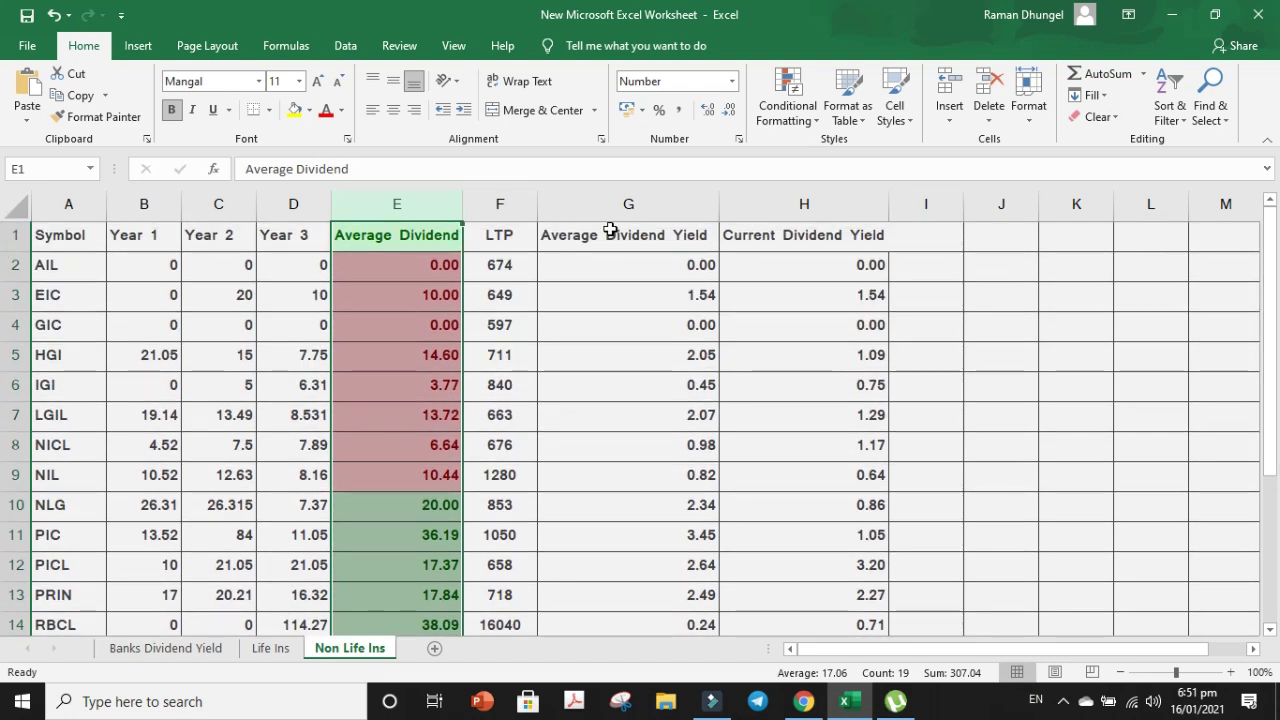
# Highlight the non-life insurers' Average Dividend Yield values greater than 1.64 with Green Fill with Dark Green Text using conditional formatting.
pyautogui.click(646, 205)
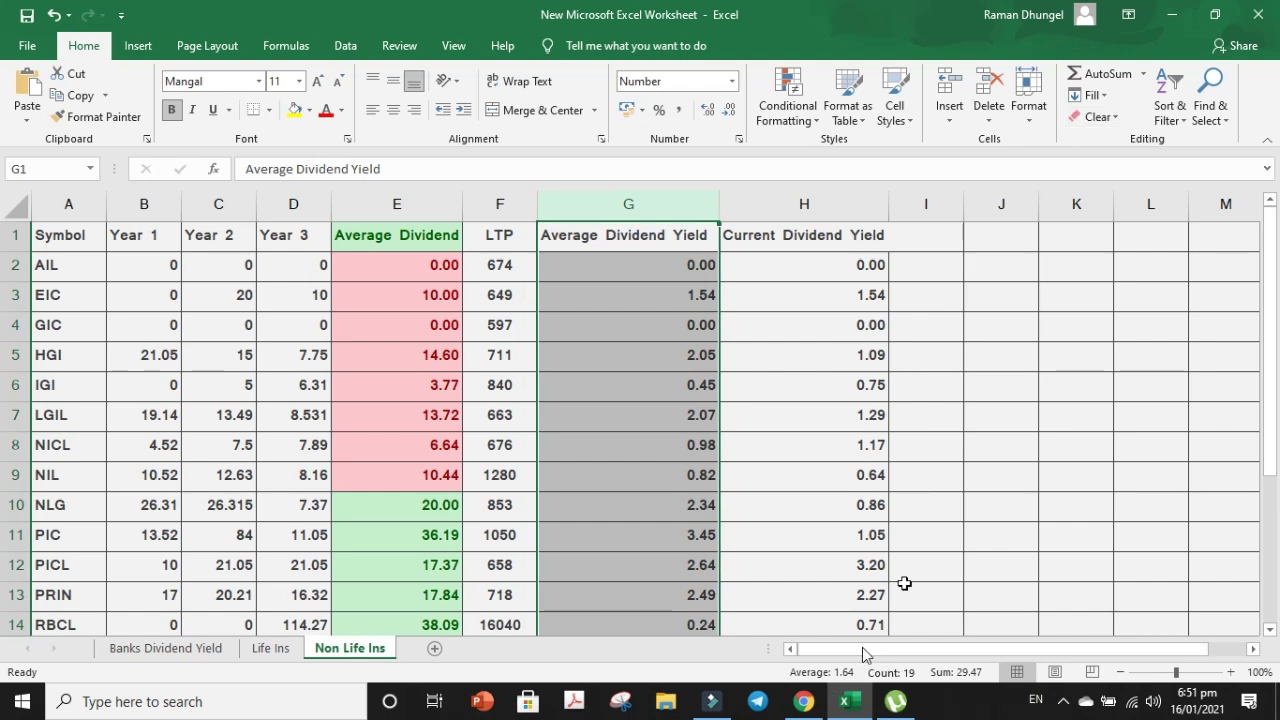
pyautogui.click(788, 105)
pyautogui.moveTo(858, 153)
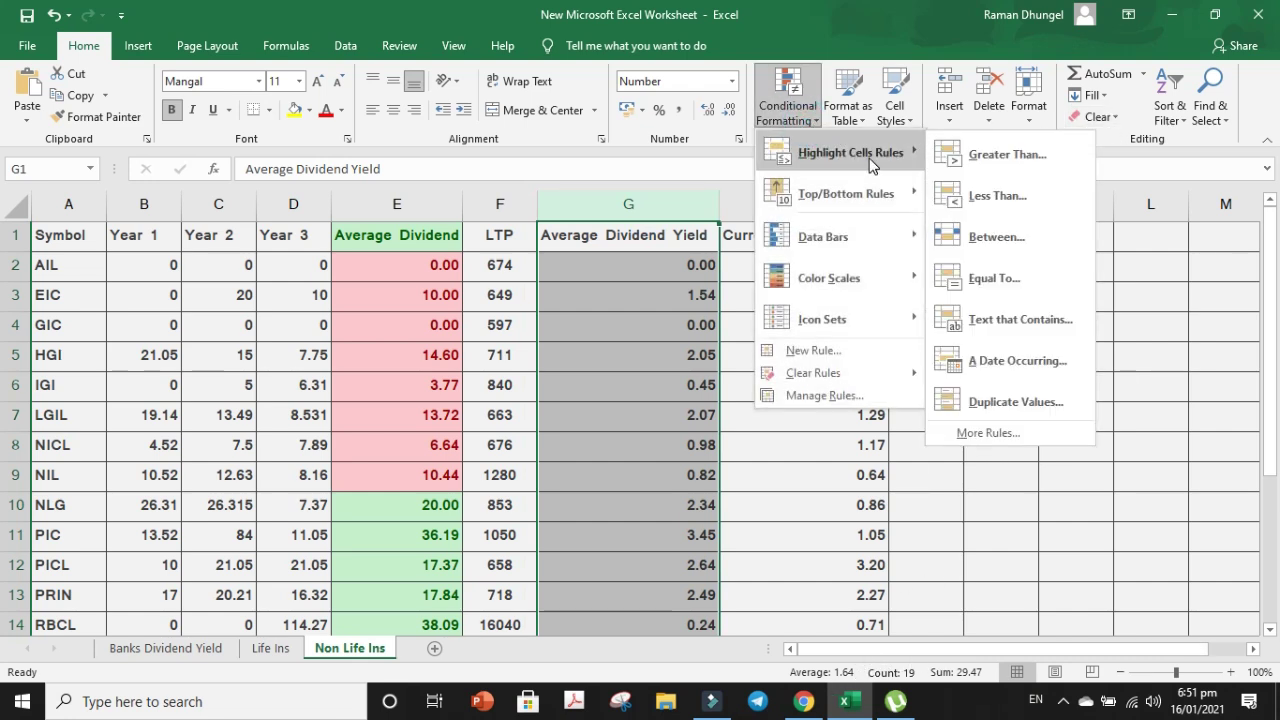
pyautogui.moveTo(873, 193)
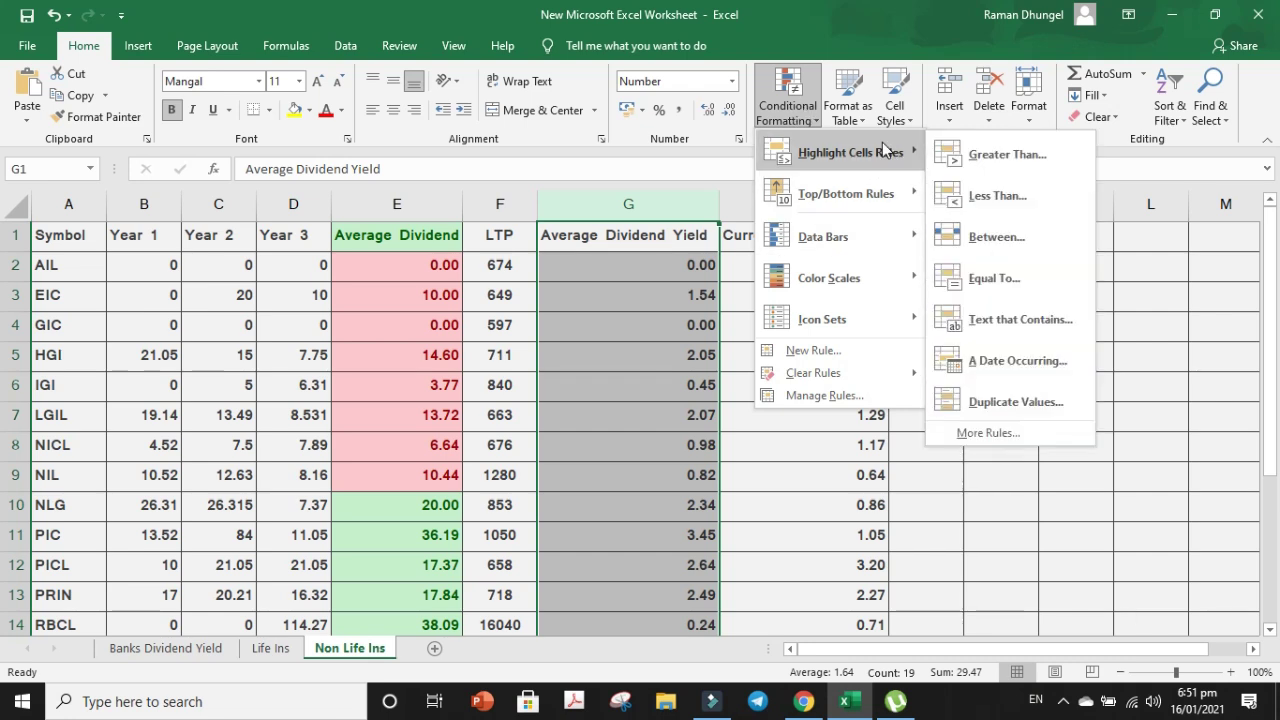
pyautogui.click(956, 155)
pyautogui.write('1.64')
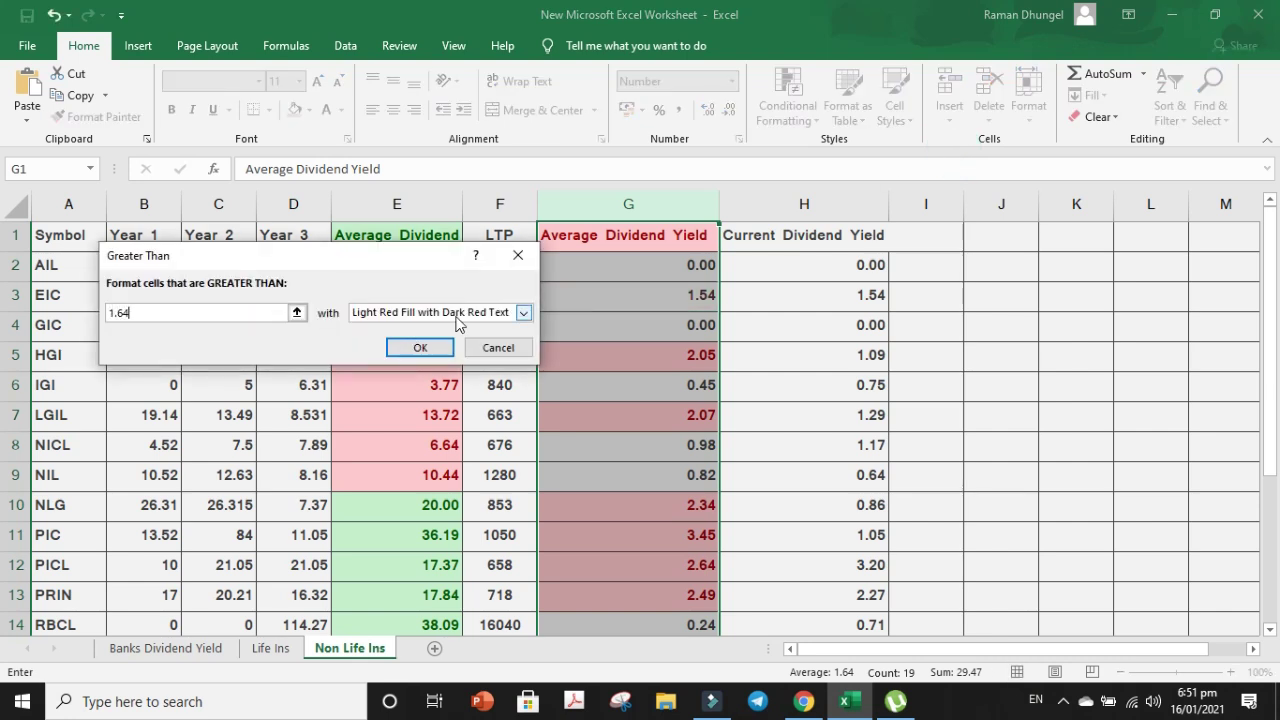
pyautogui.click(522, 313)
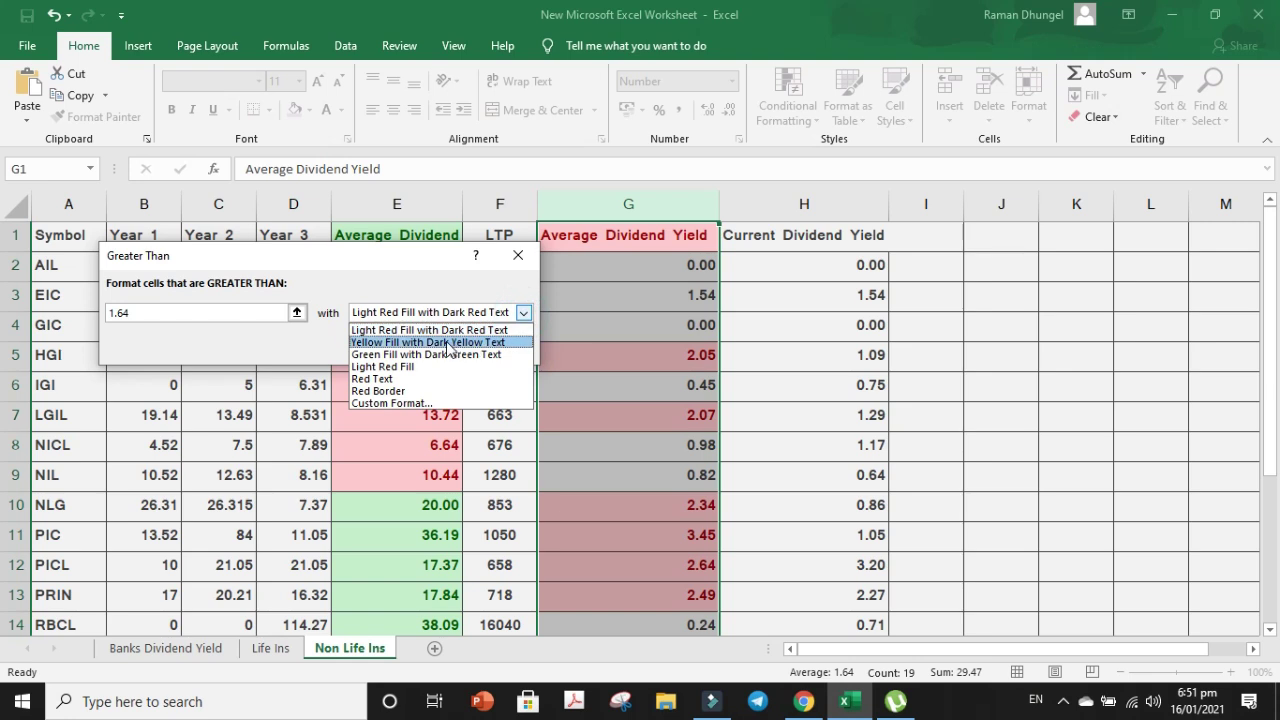
pyautogui.click(437, 355)
pyautogui.click(420, 348)
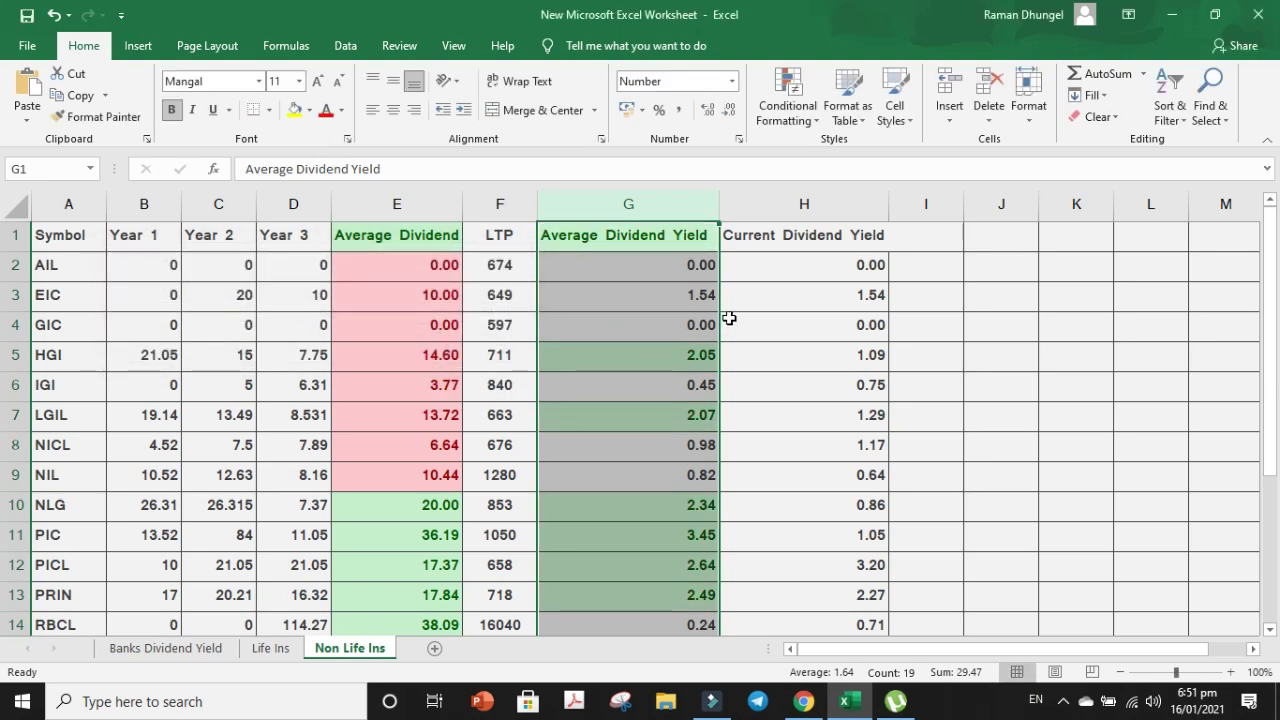
# Highlight the non-life insurers' Average Dividend Yield values less than 1.64 with Light Red Fill with Dark Red Text using conditional formatting.
pyautogui.click(788, 112)
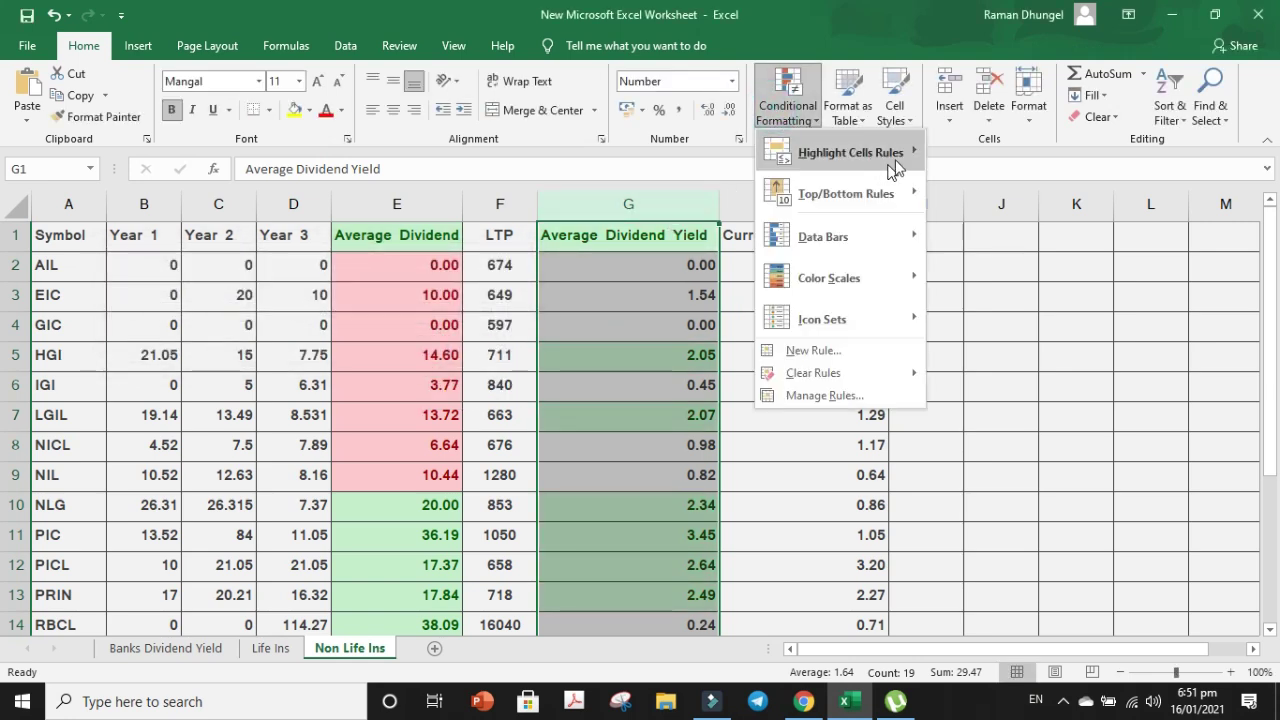
pyautogui.click(992, 198)
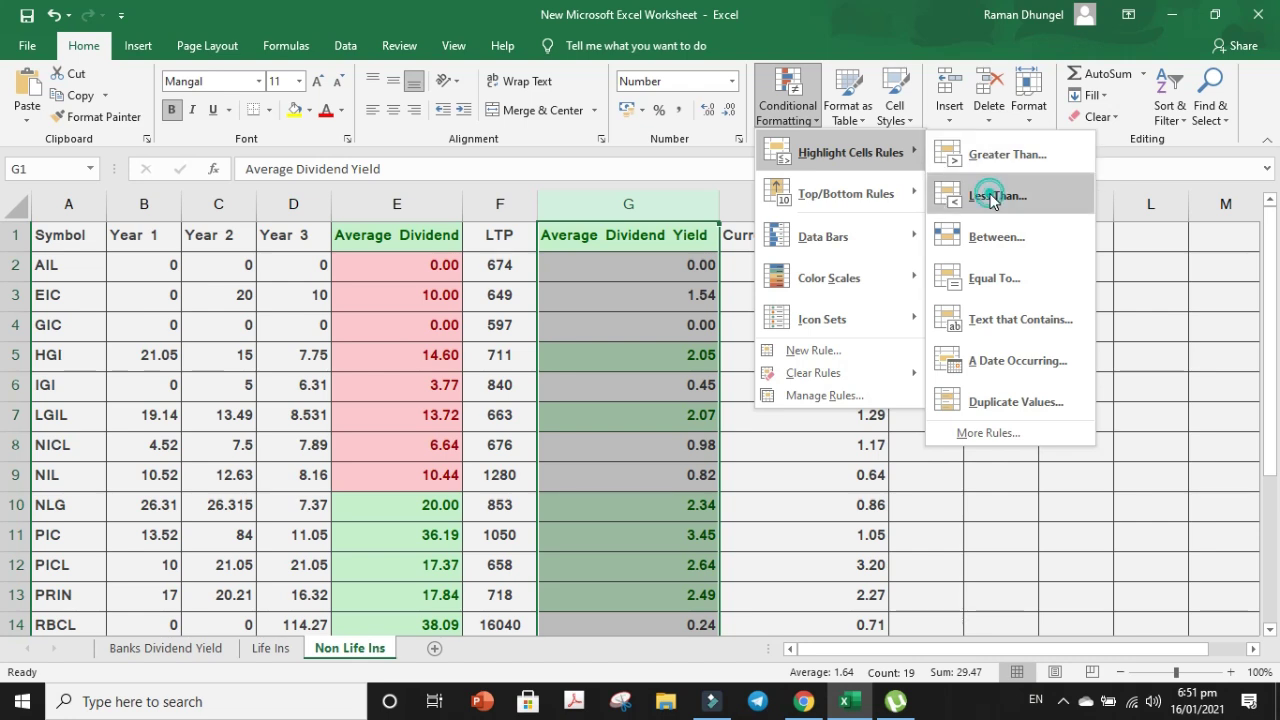
pyautogui.write('1.64')
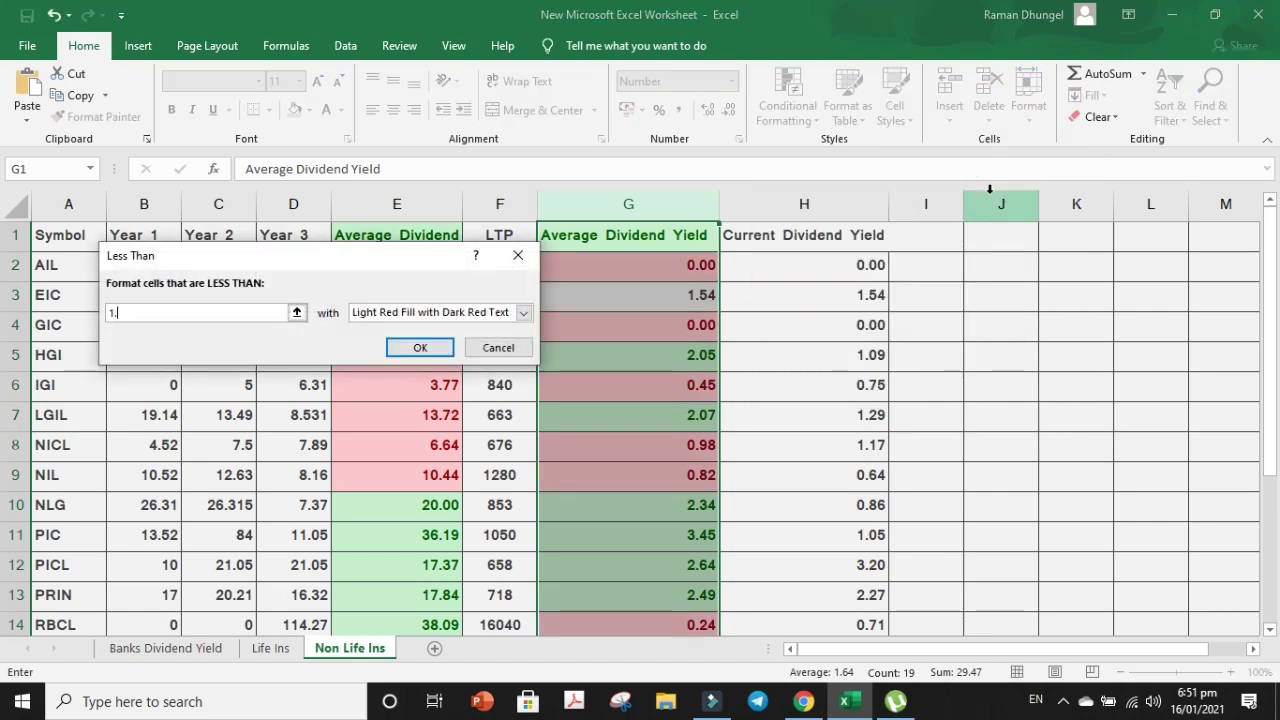
pyautogui.click(433, 350)
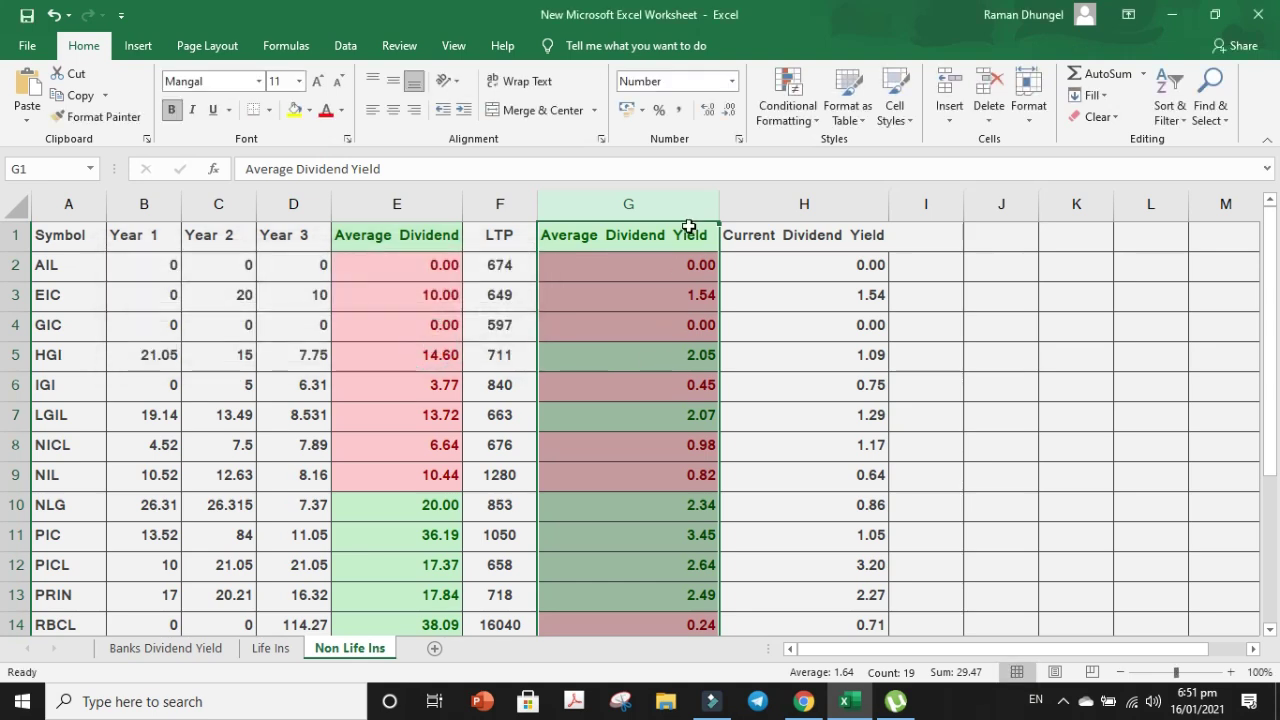
# Sort the non-life insurers' table by Average Dividend Yield from largest to smallest, expanding the selection to the whole table.
pyautogui.click(1170, 118)
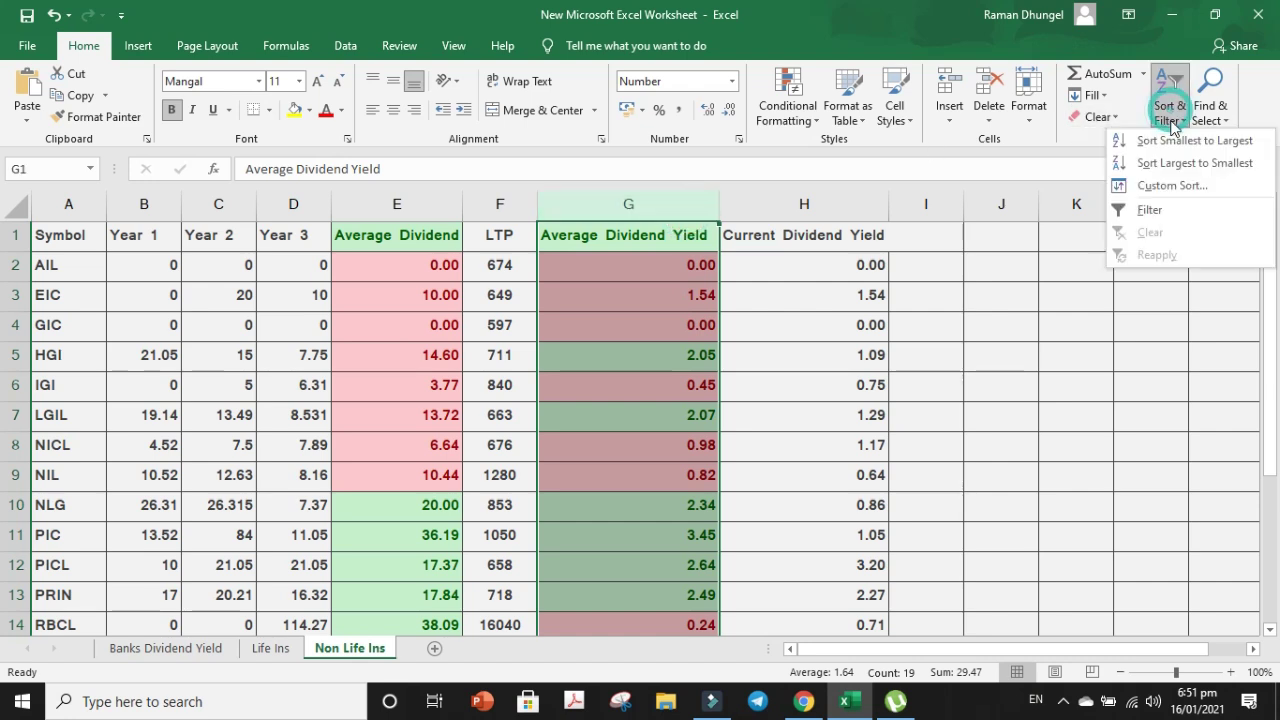
pyautogui.click(1184, 163)
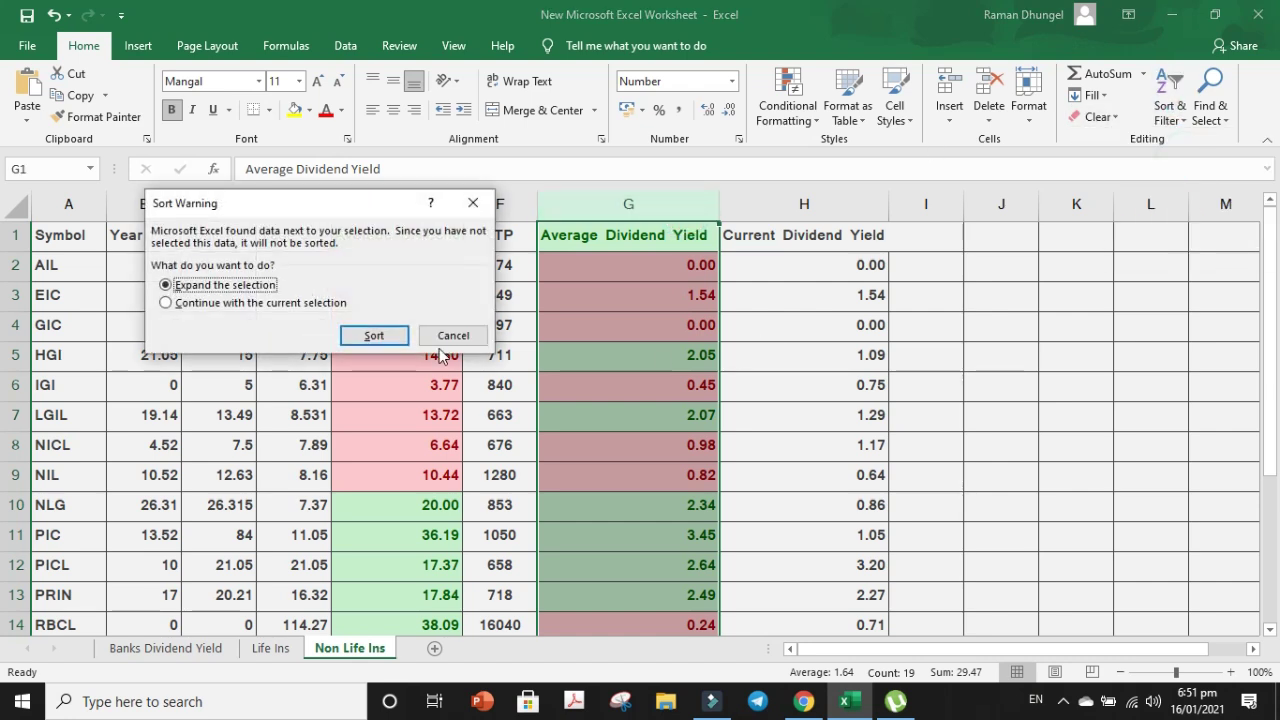
pyautogui.click(378, 336)
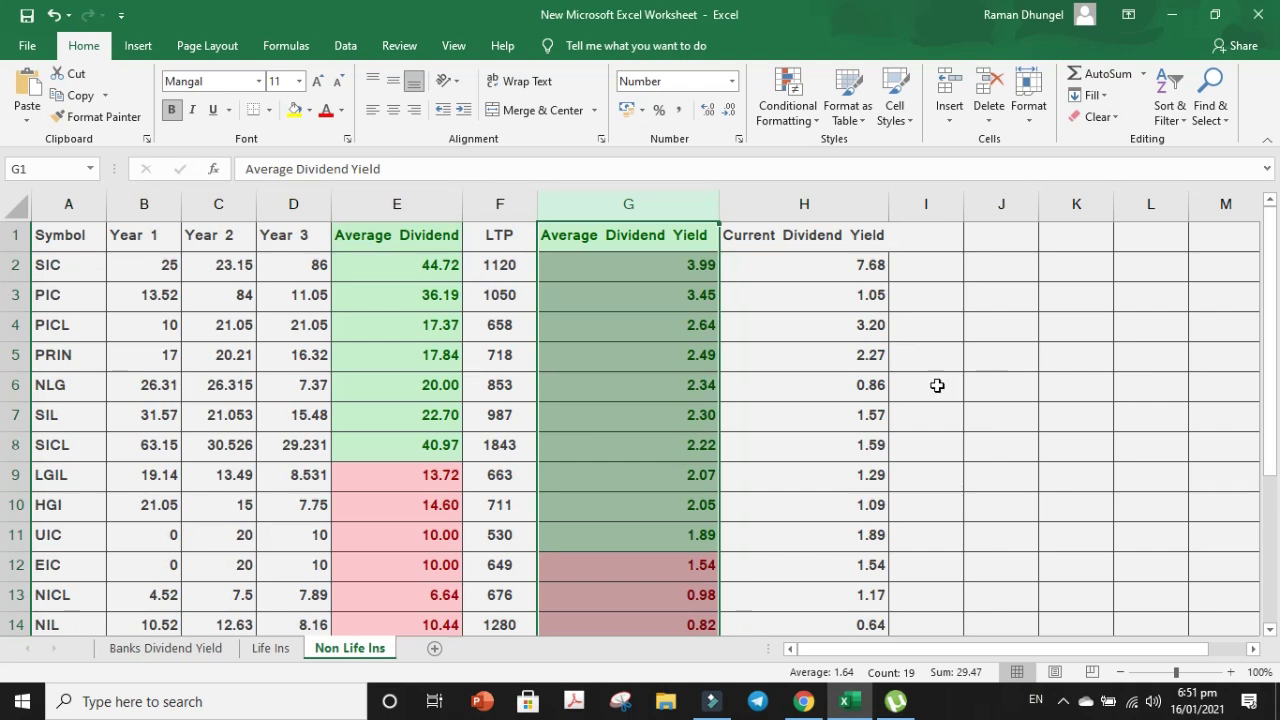
pyautogui.click(870, 416)
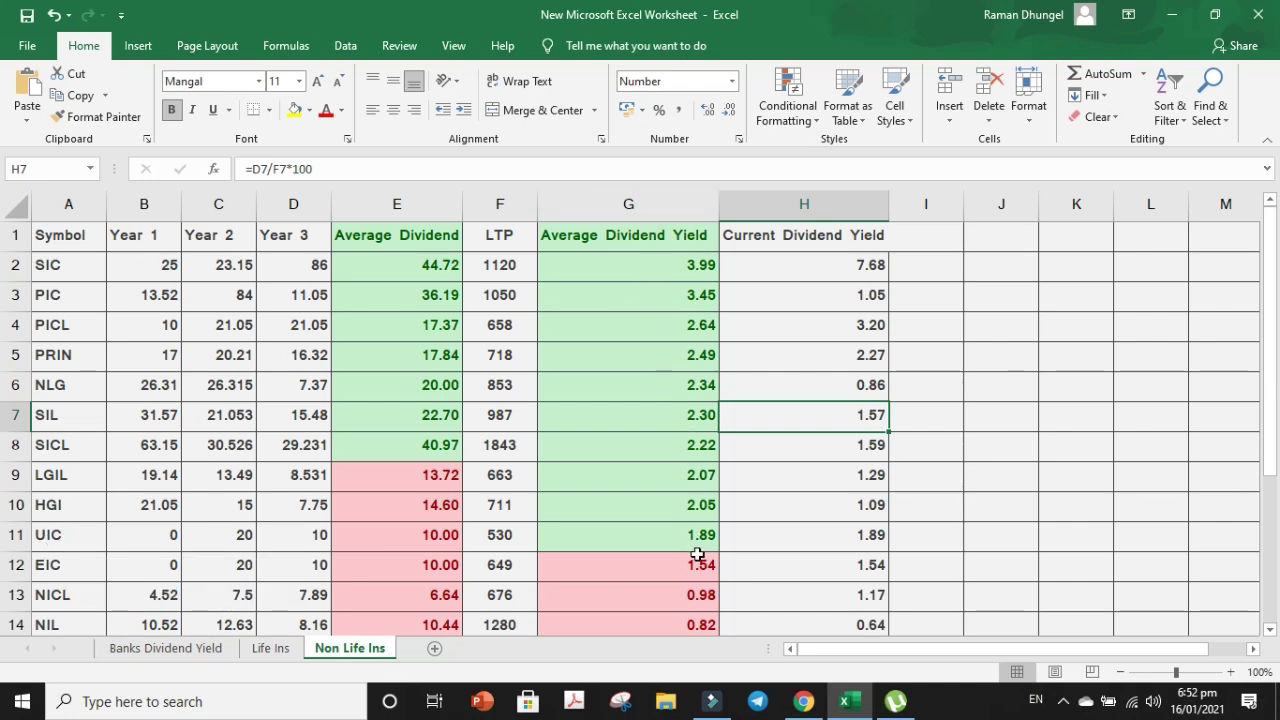
# Highlight the non-life insurers' Current Dividend Yield values greater than 1.52 with Green Fill with Dark Green Text using conditional formatting.
pyautogui.click(767, 205)
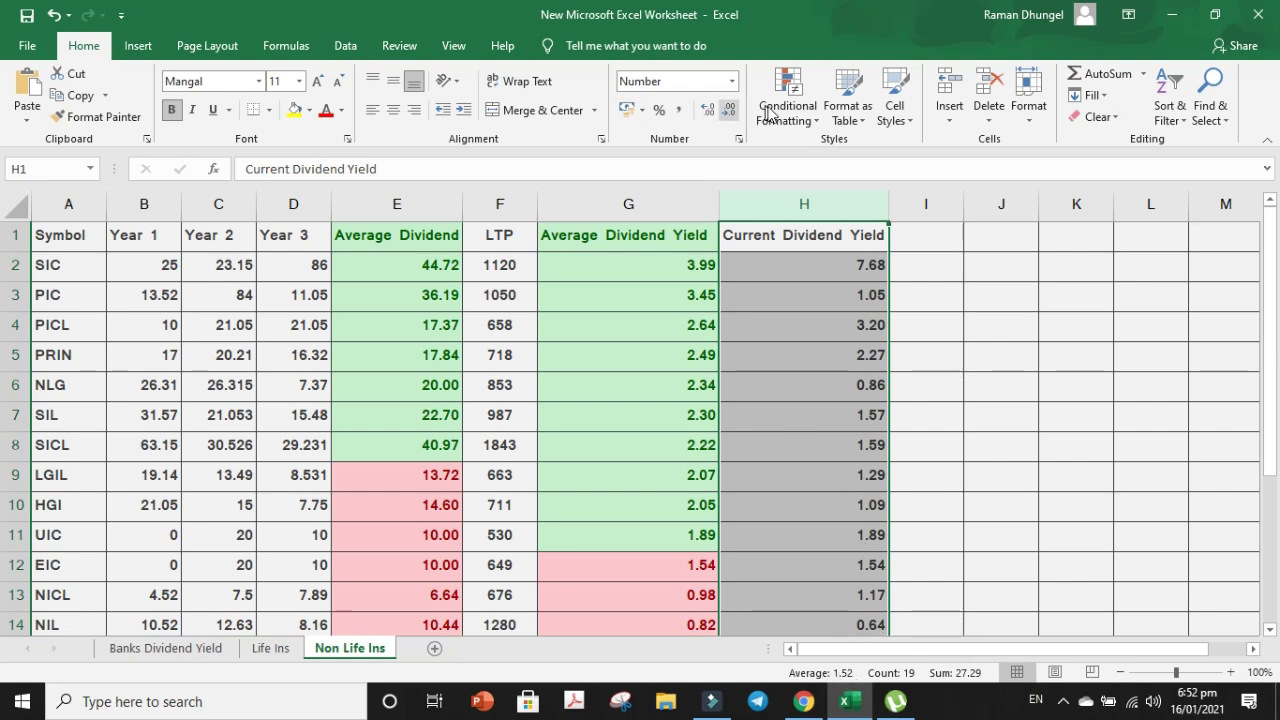
pyautogui.click(815, 117)
pyautogui.moveTo(885, 155)
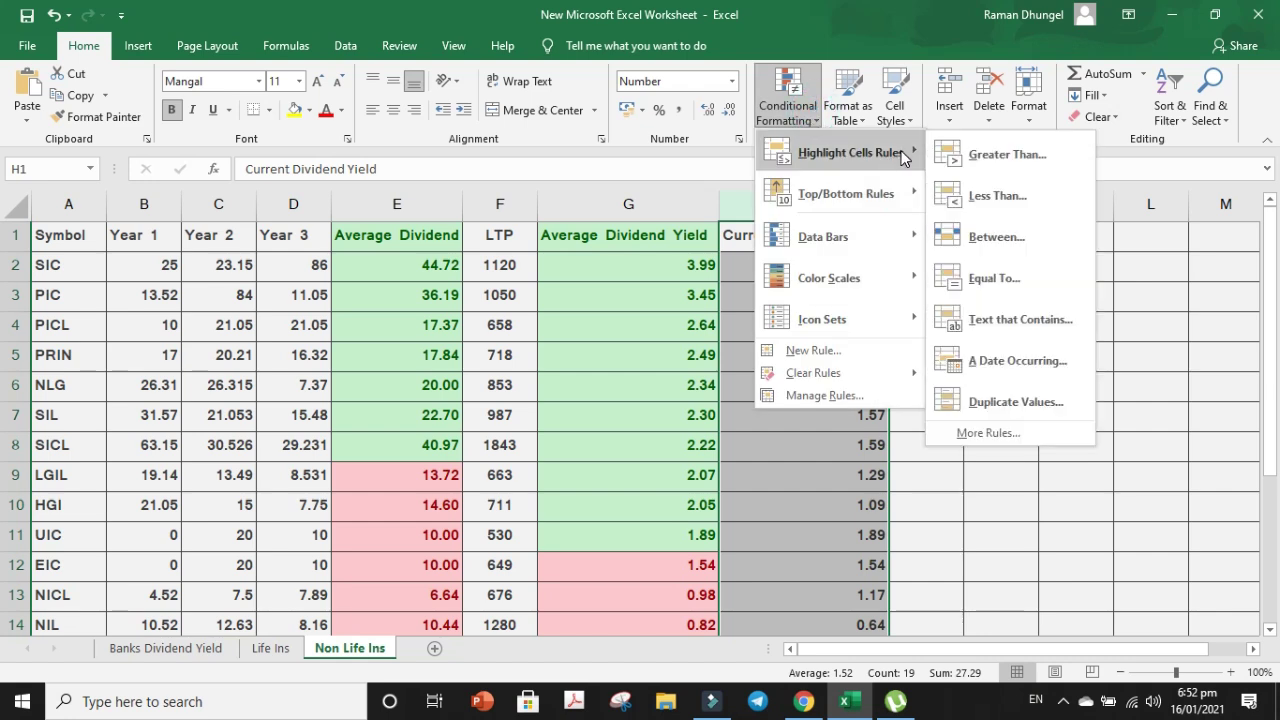
pyautogui.click(979, 154)
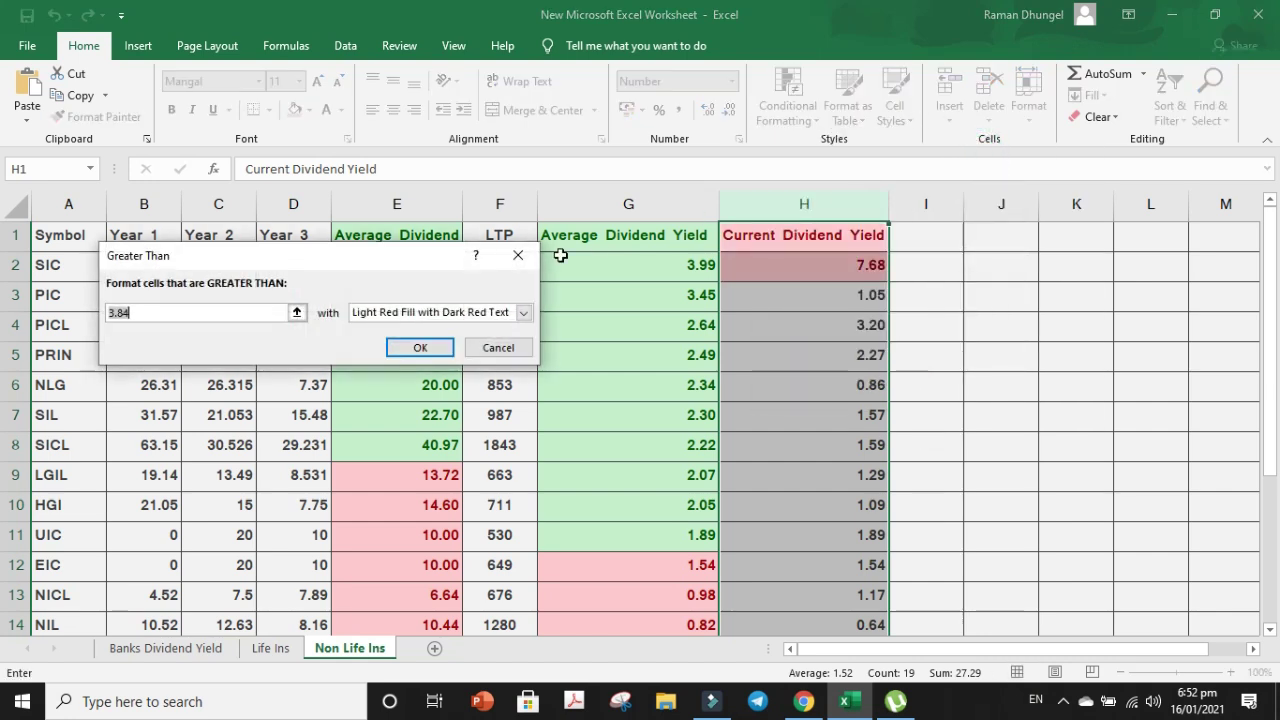
pyautogui.write('1.52')
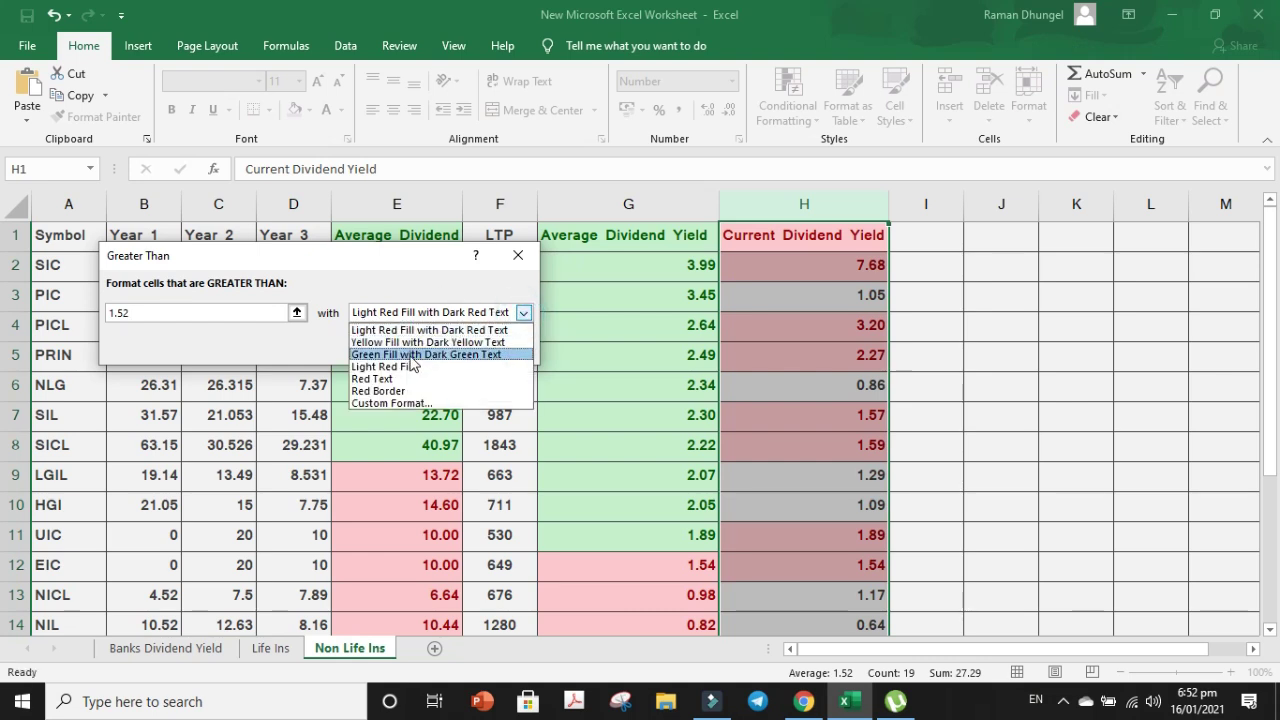
pyautogui.click(403, 354)
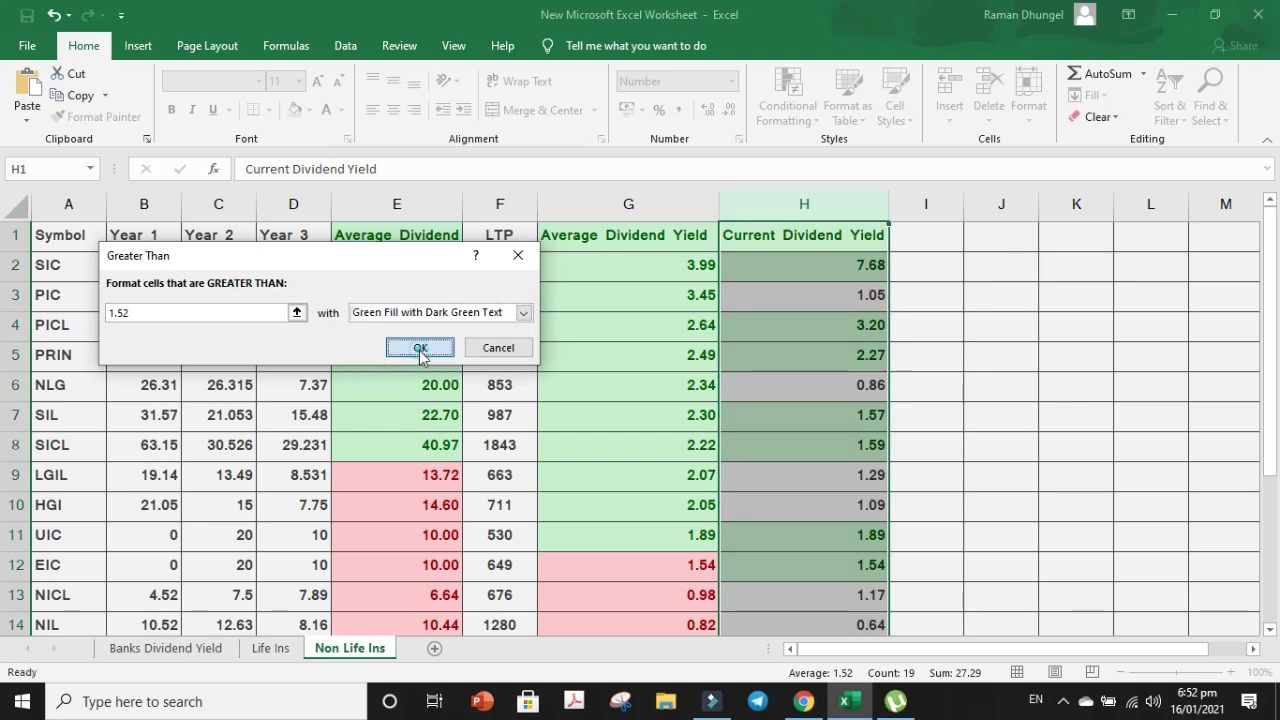
pyautogui.click(417, 346)
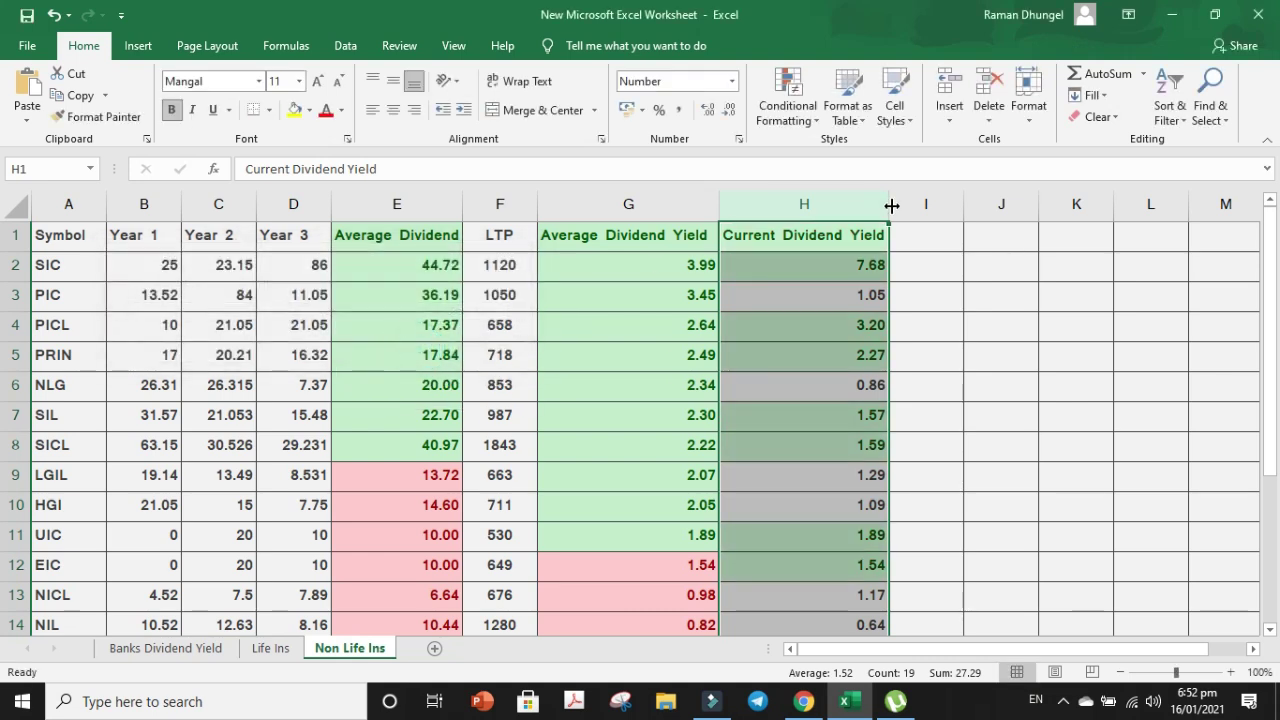
# Highlight the non-life insurers' Current Dividend Yield values less than 1.522 with Light Red Fill with Dark Red Text using conditional formatting.
pyautogui.click(815, 115)
pyautogui.moveTo(850, 152)
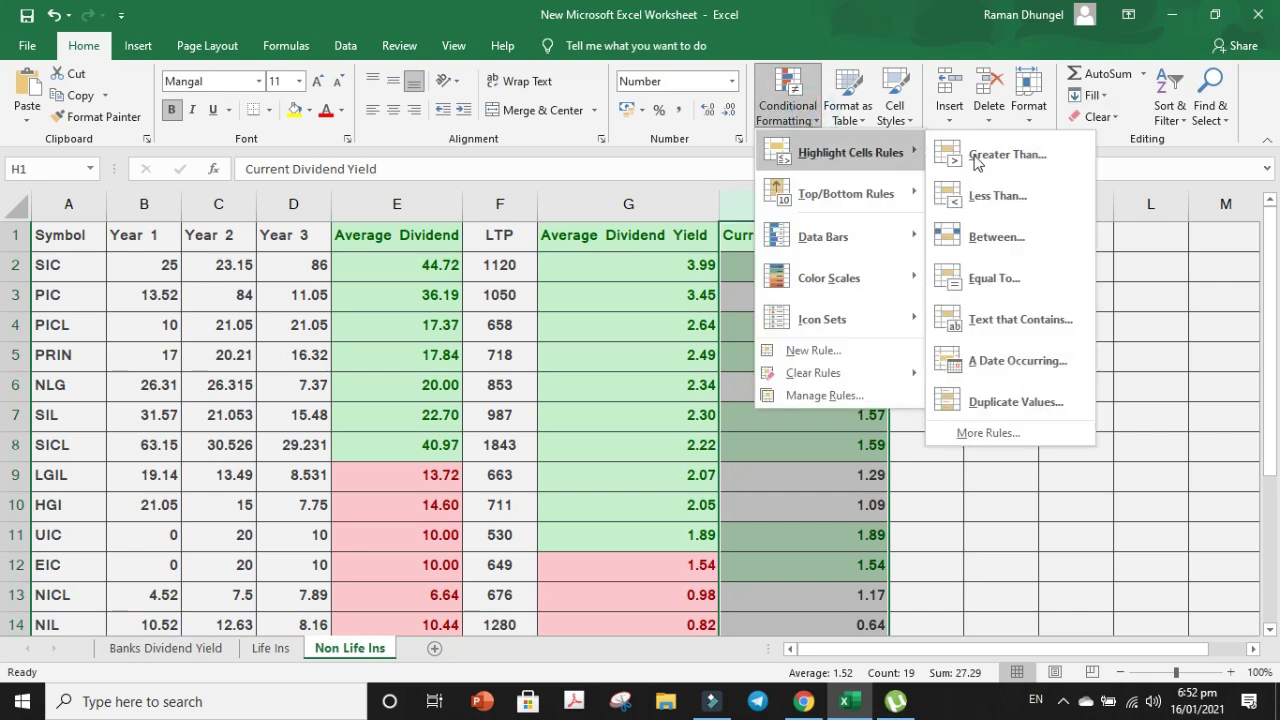
pyautogui.click(990, 195)
pyautogui.write('1.522')
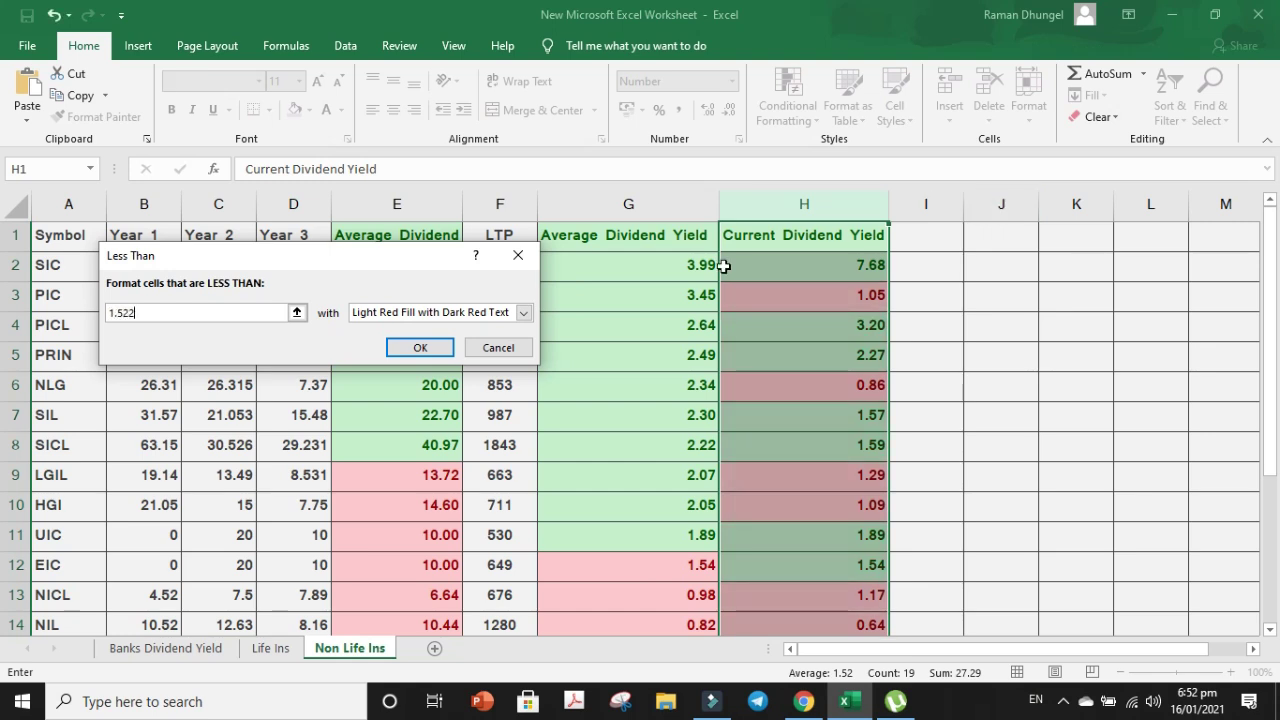
pyautogui.click(523, 312)
pyautogui.click(475, 331)
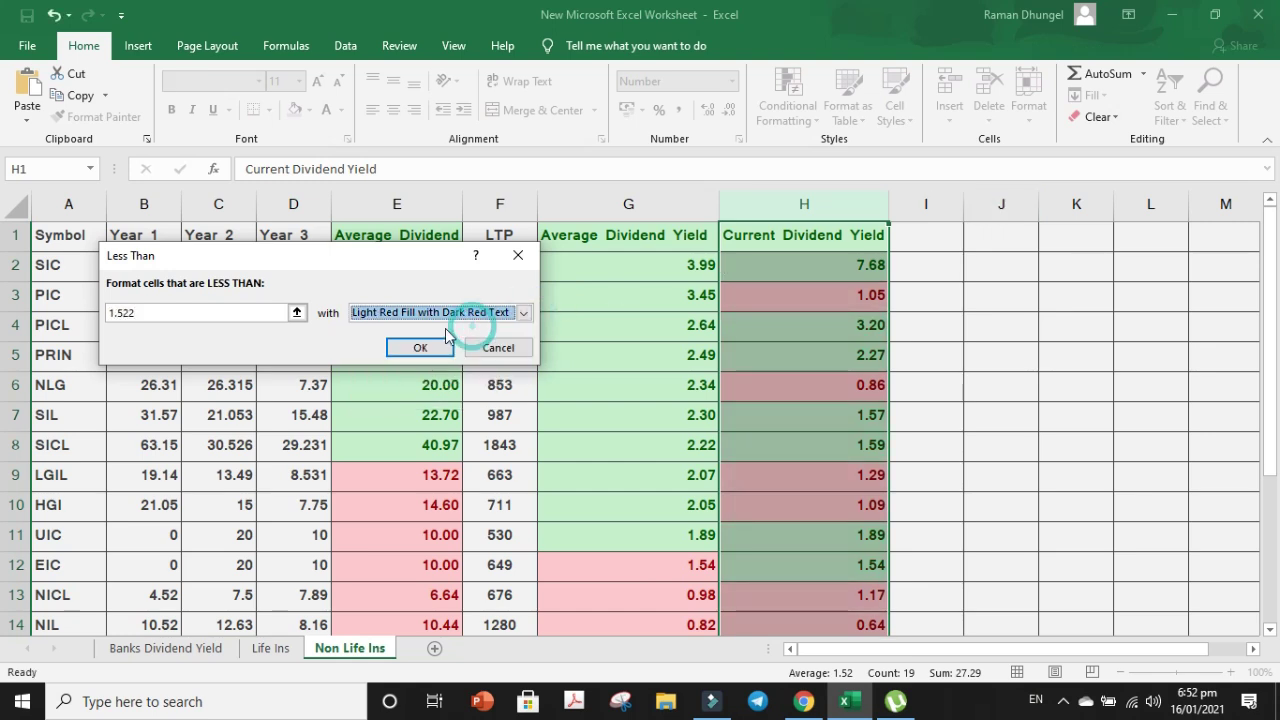
pyautogui.click(424, 348)
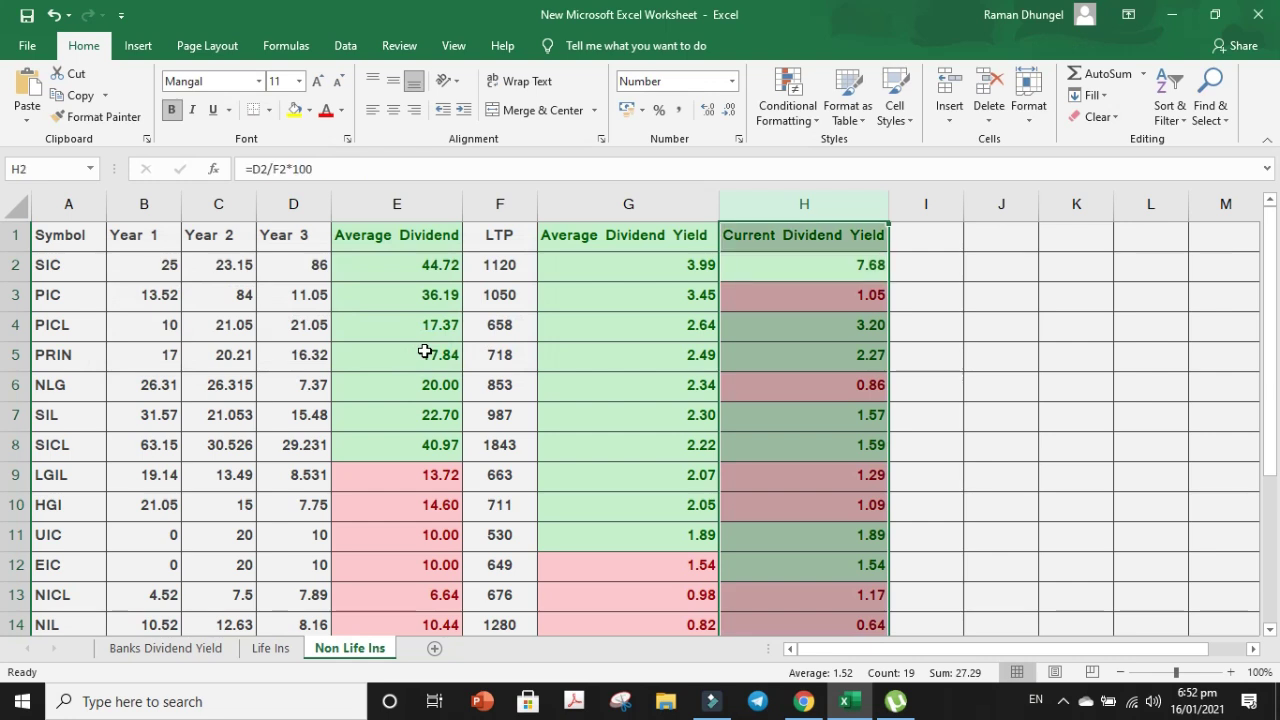
# Sort the non-life insurers' table by Current Dividend Yield from largest to smallest, expanding the selection to the whole table.
pyautogui.click(838, 203)
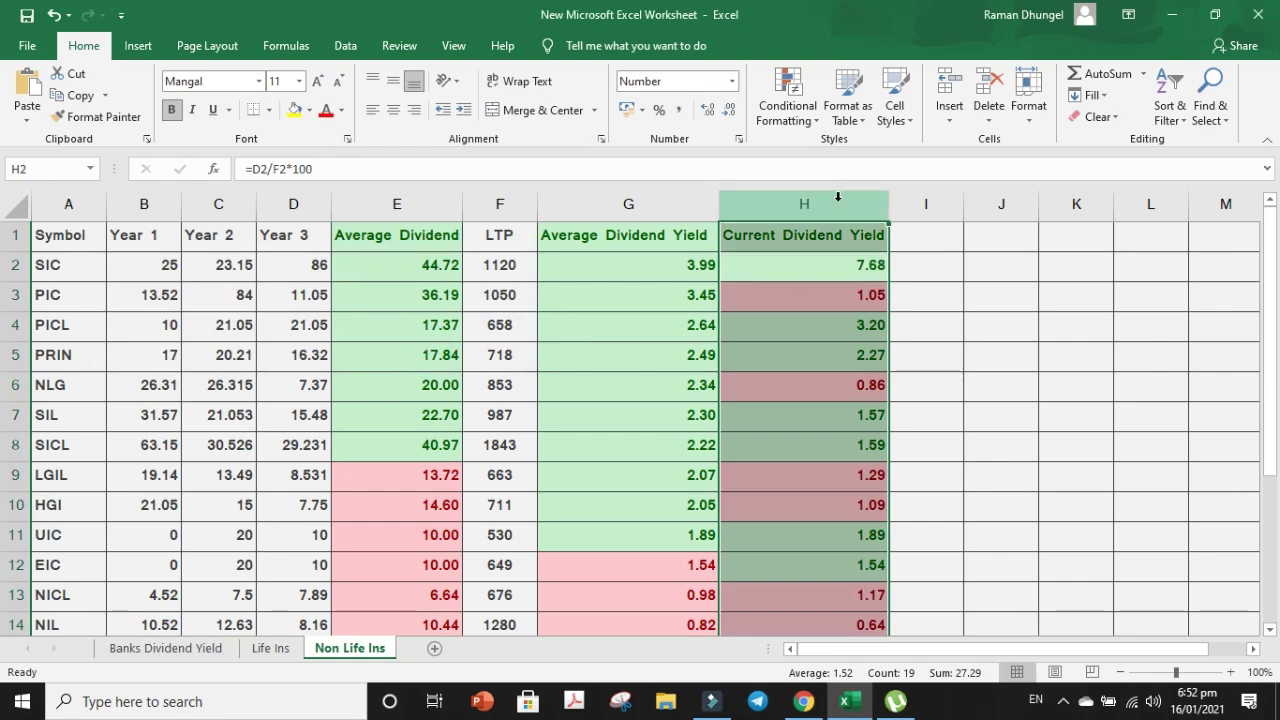
pyautogui.click(1170, 100)
pyautogui.click(1185, 163)
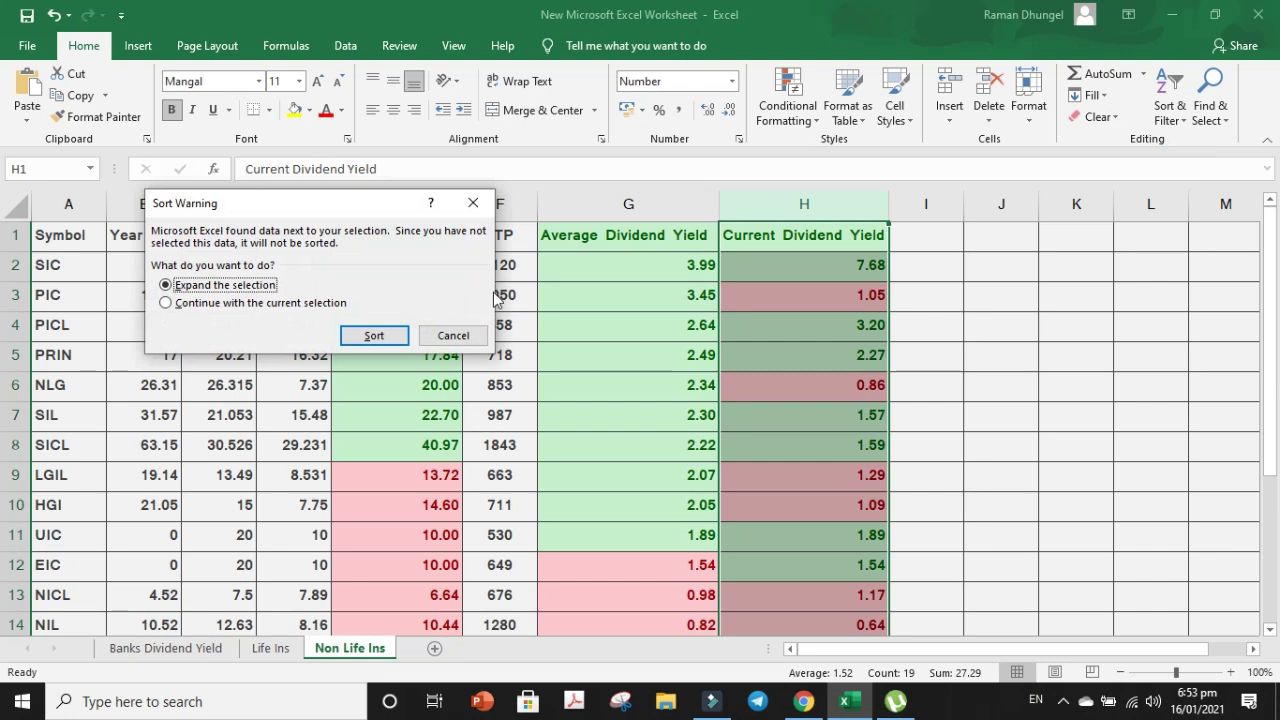
pyautogui.click(374, 333)
pyautogui.click(1084, 341)
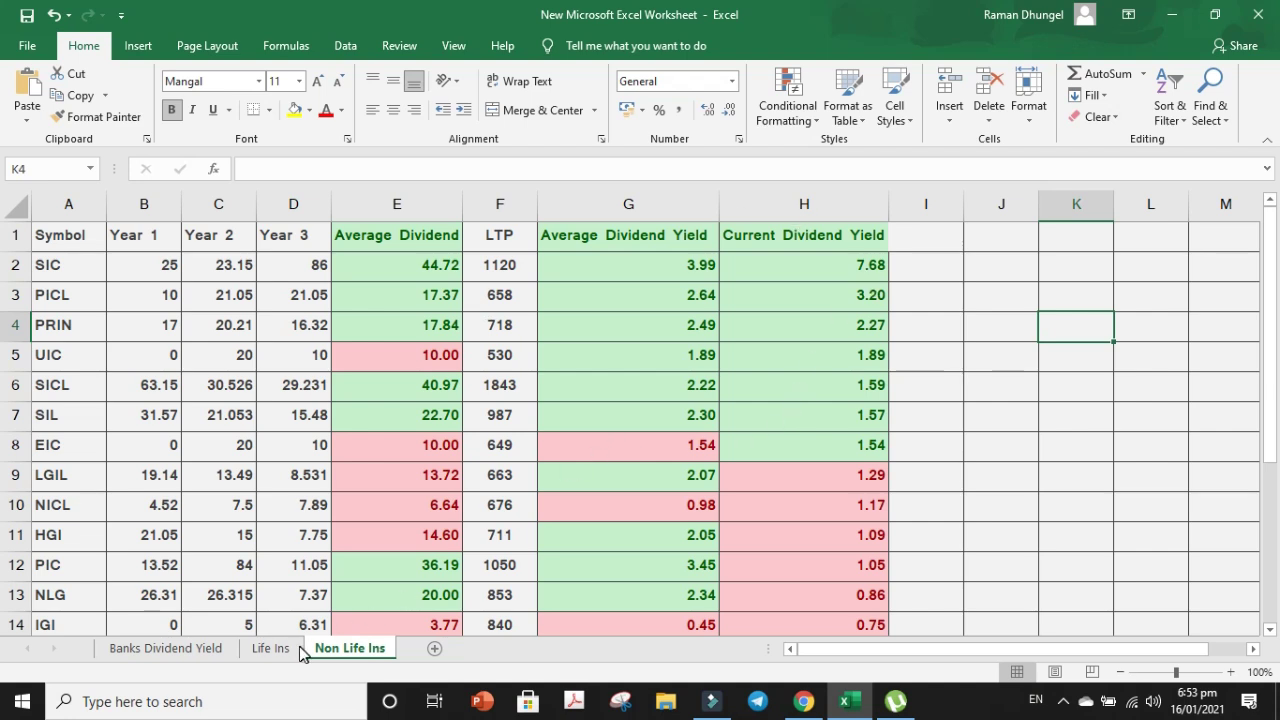
# Try an LTP of 800 for EIC to test its effect on the dividend yields, and undo the change.
pyautogui.click(496, 268)
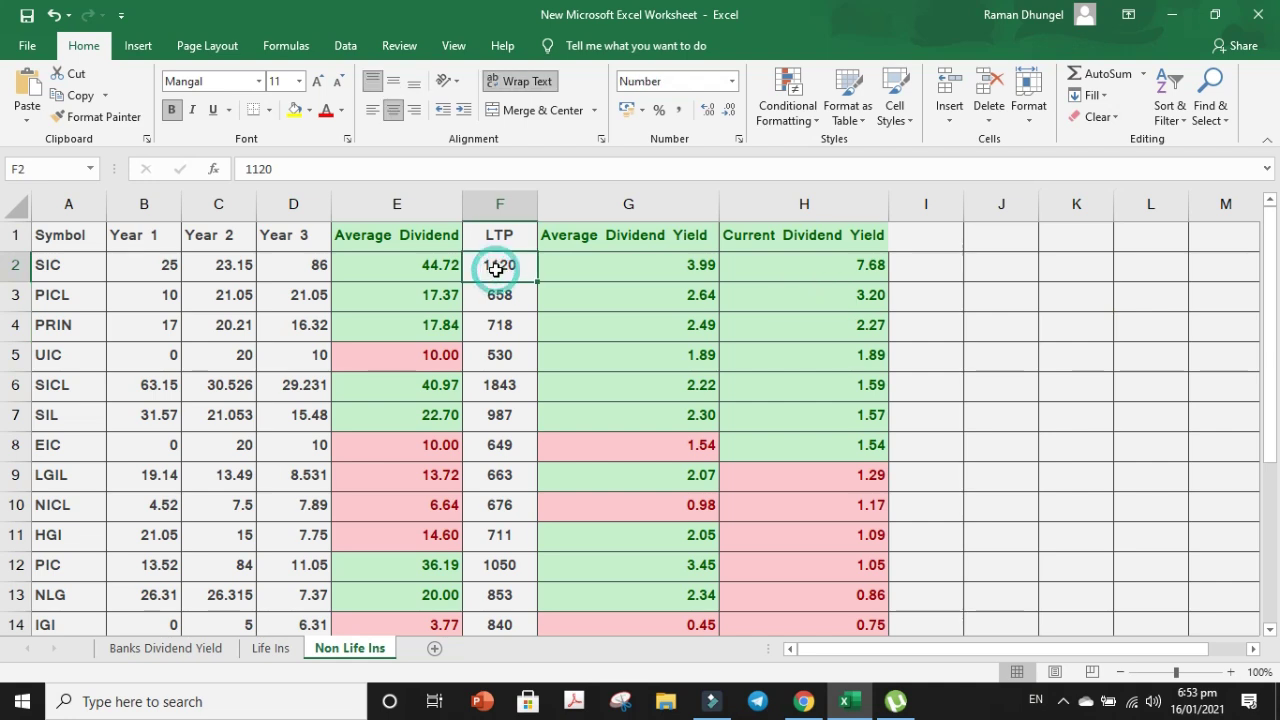
pyautogui.click(503, 330)
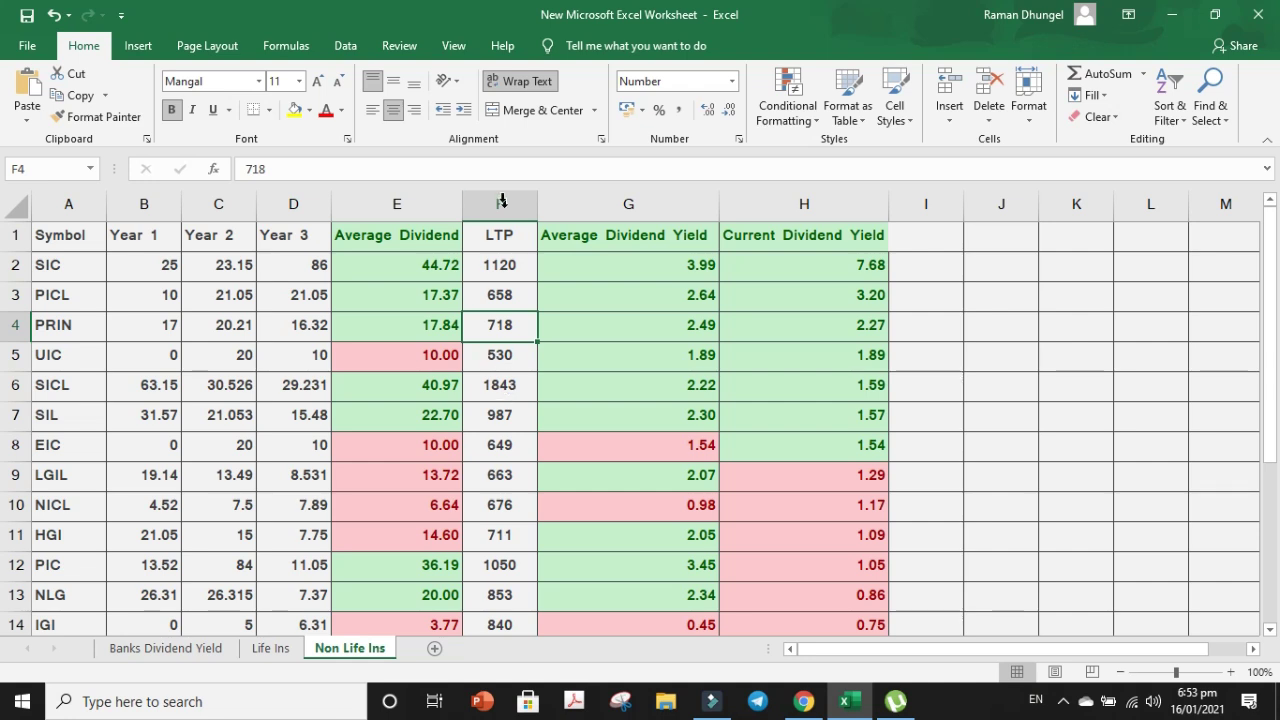
pyautogui.click(499, 292)
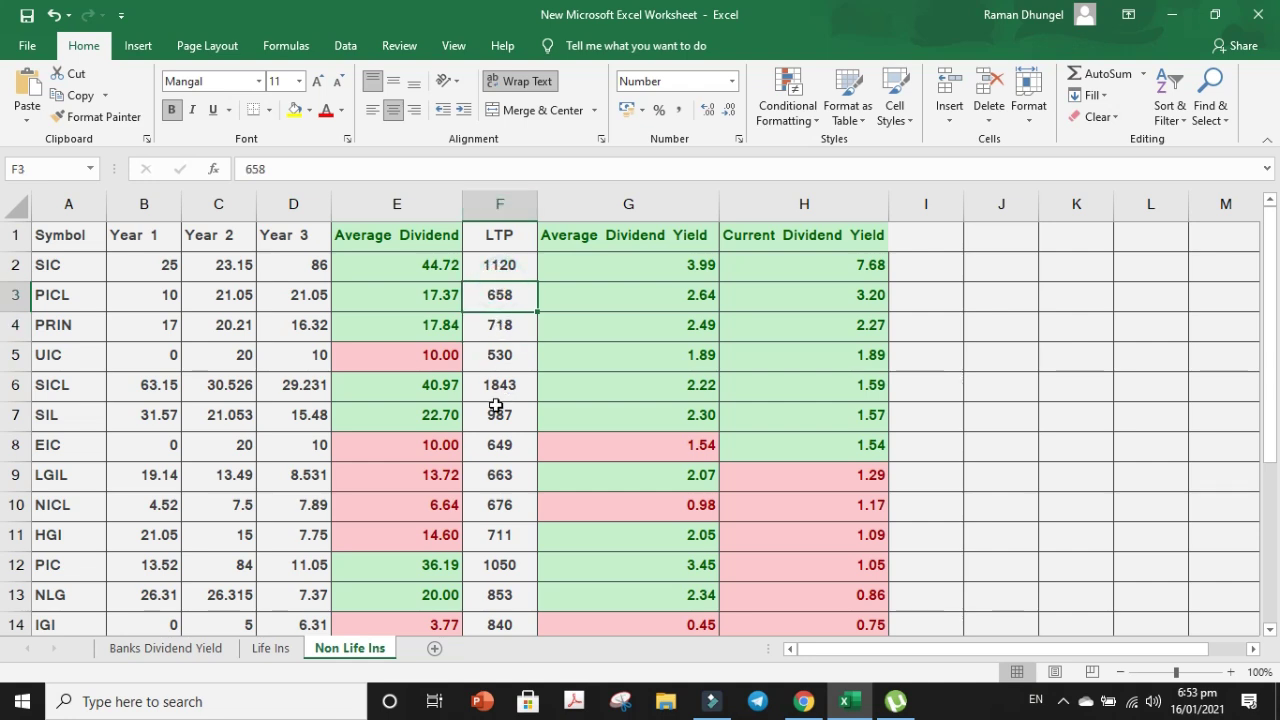
pyautogui.click(499, 452)
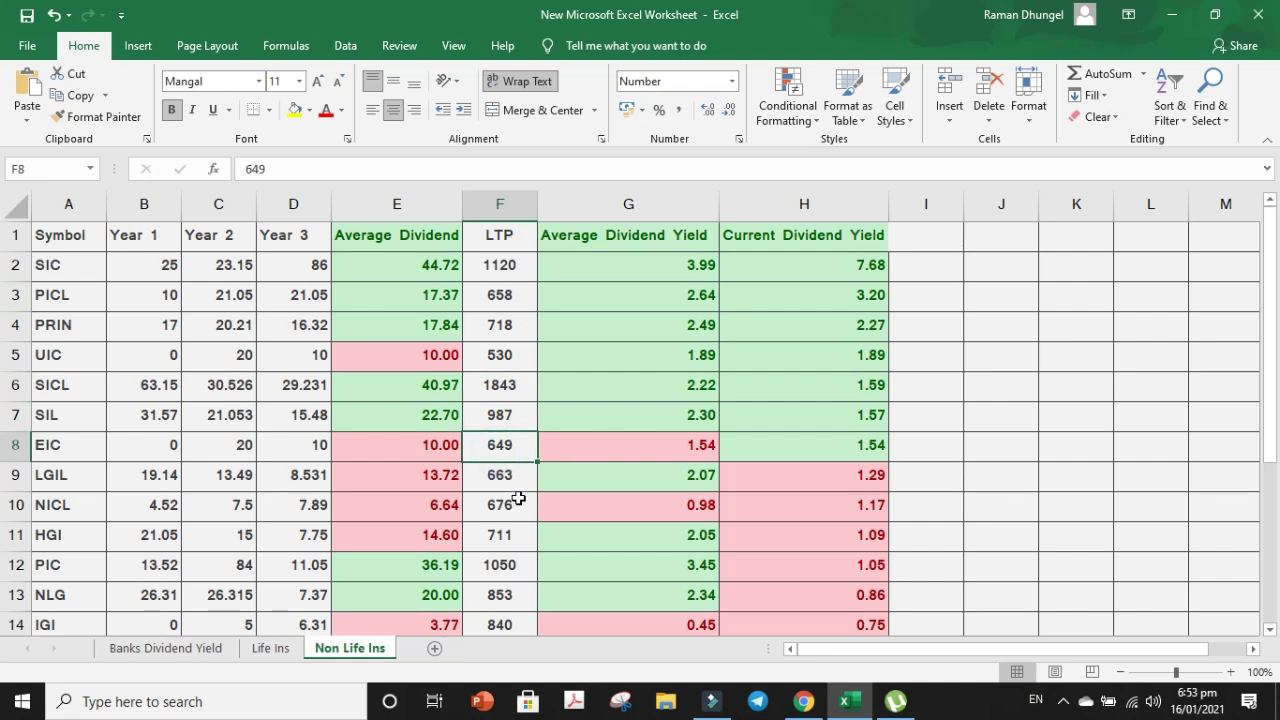
pyautogui.write('800')
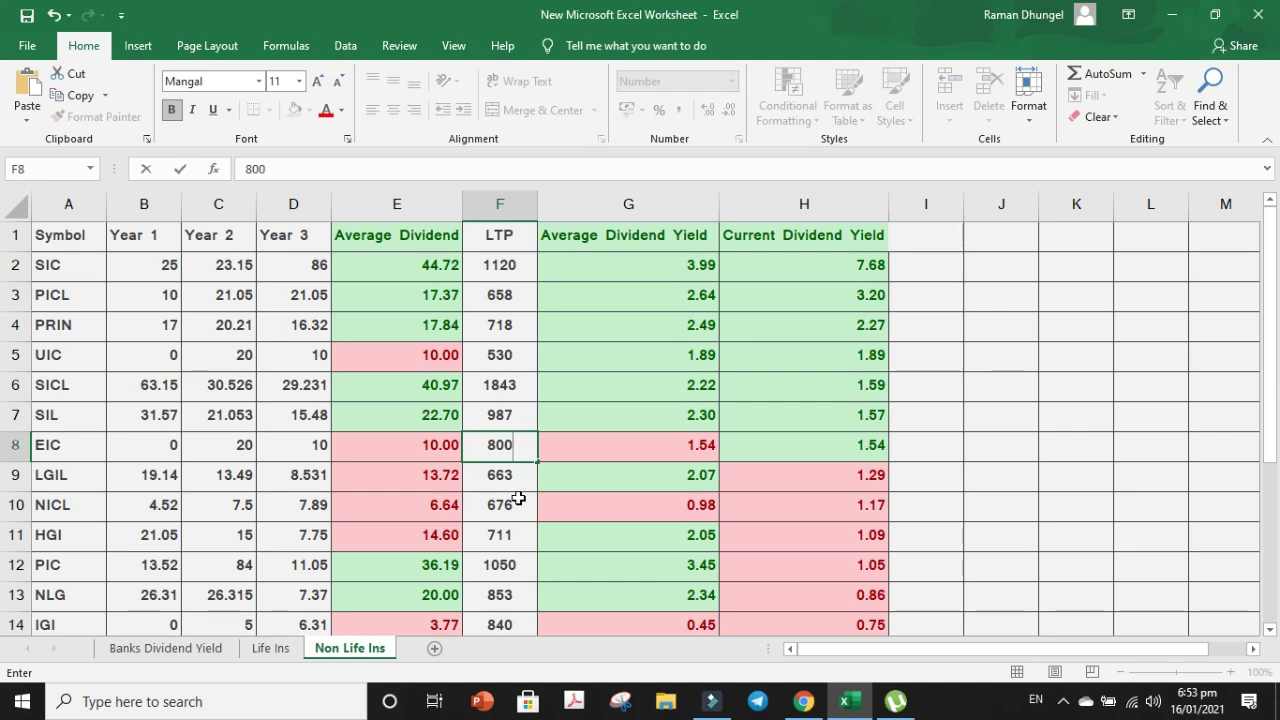
pyautogui.press('Return')
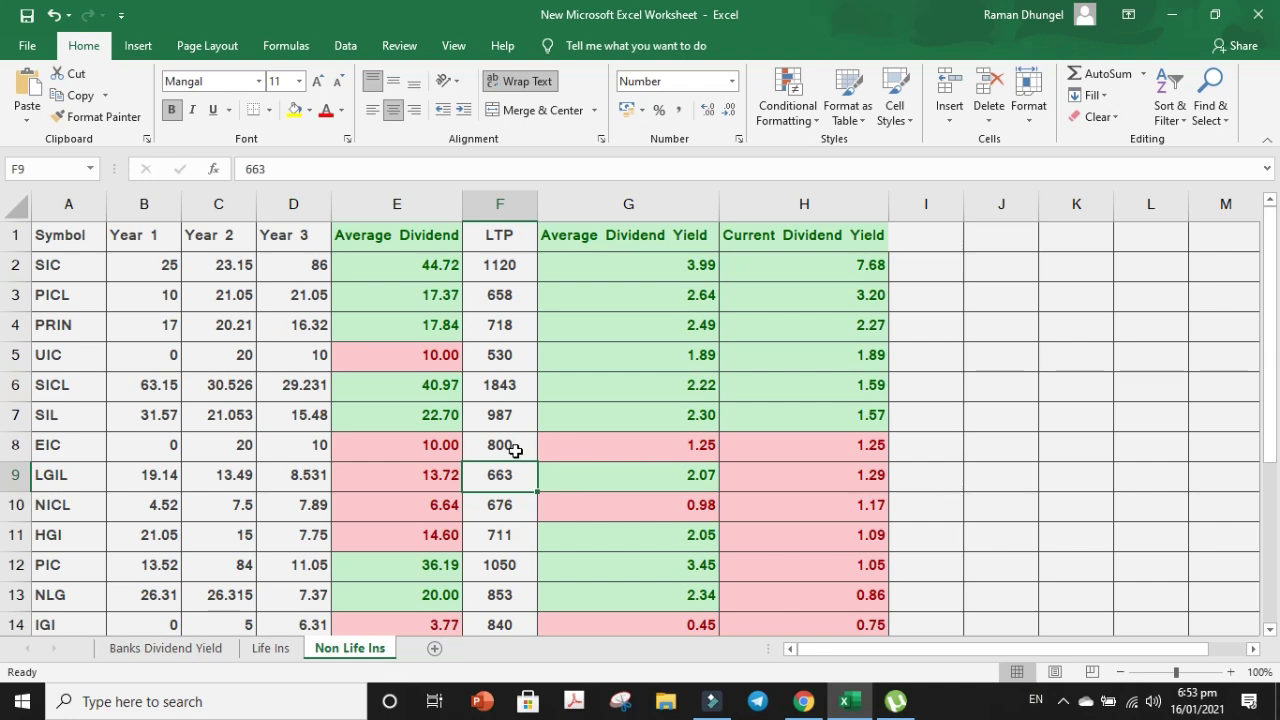
pyautogui.hotkey('ctrl', 'z')
pyautogui.click(508, 484)
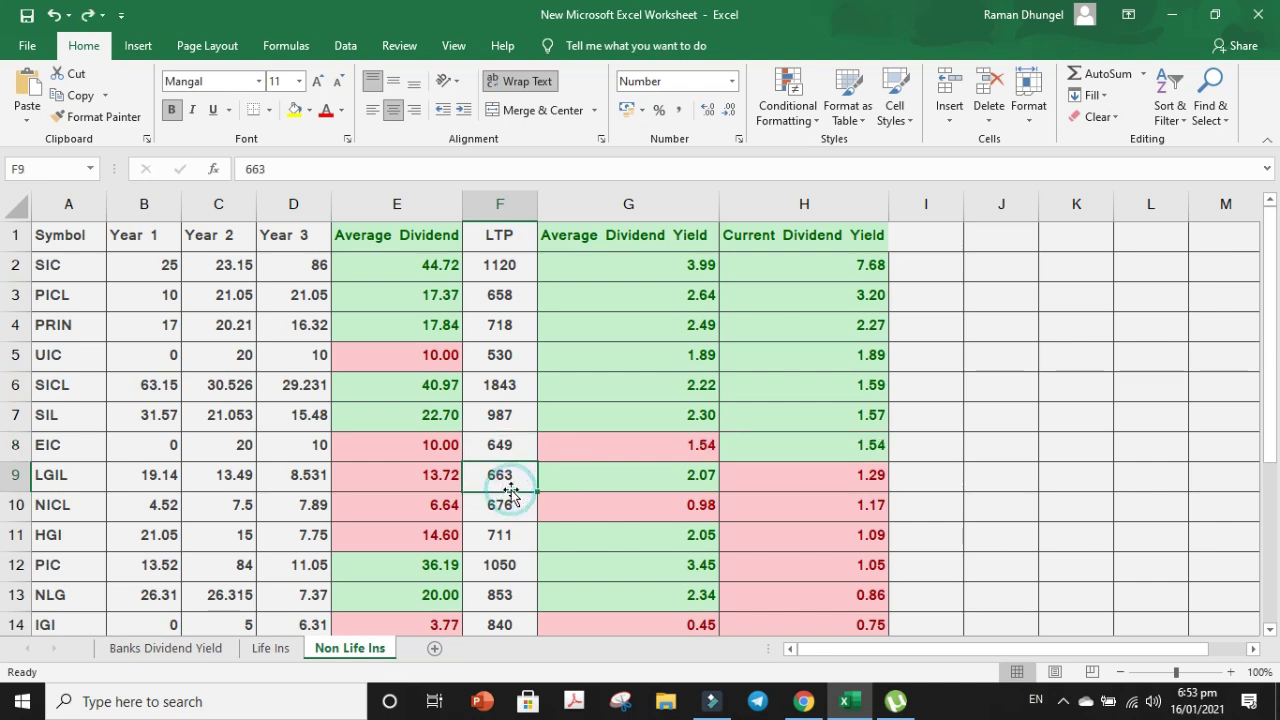
# Review the colour-coded dividend yields on the Life Ins and Banks Dividend Yield sheets, ending at the start of the banks' table.
pyautogui.click(268, 650)
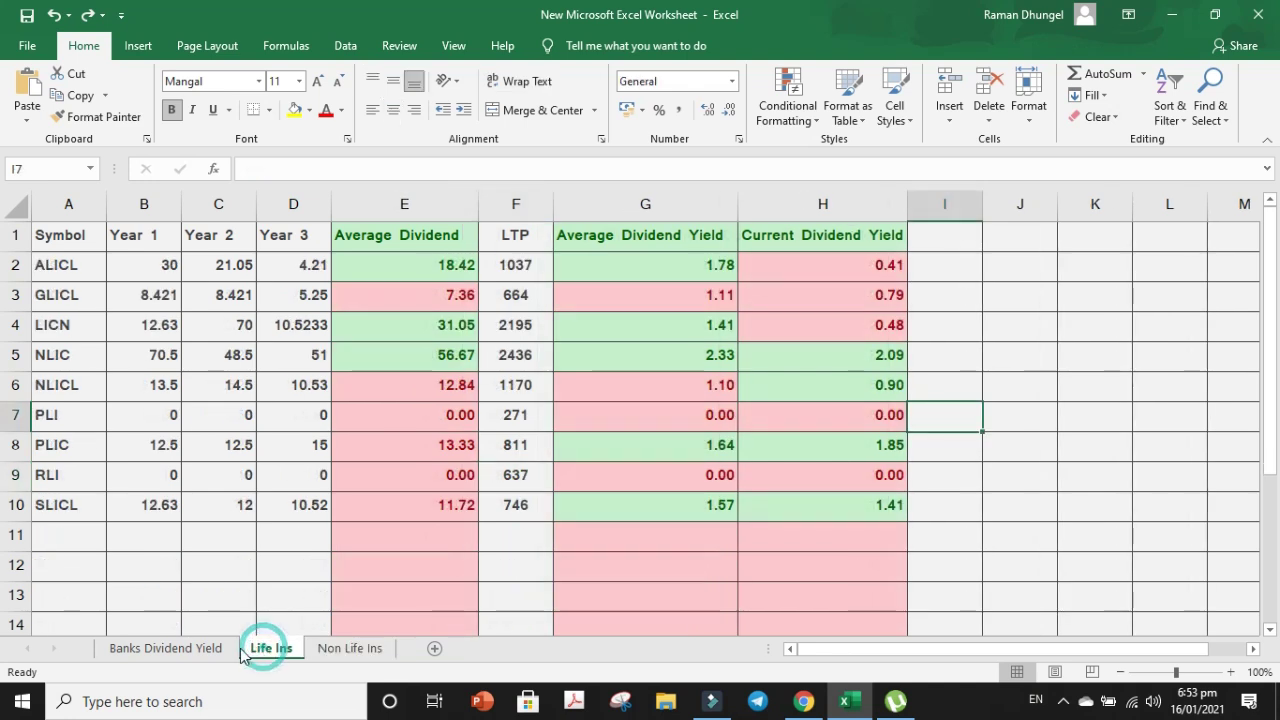
pyautogui.click(198, 650)
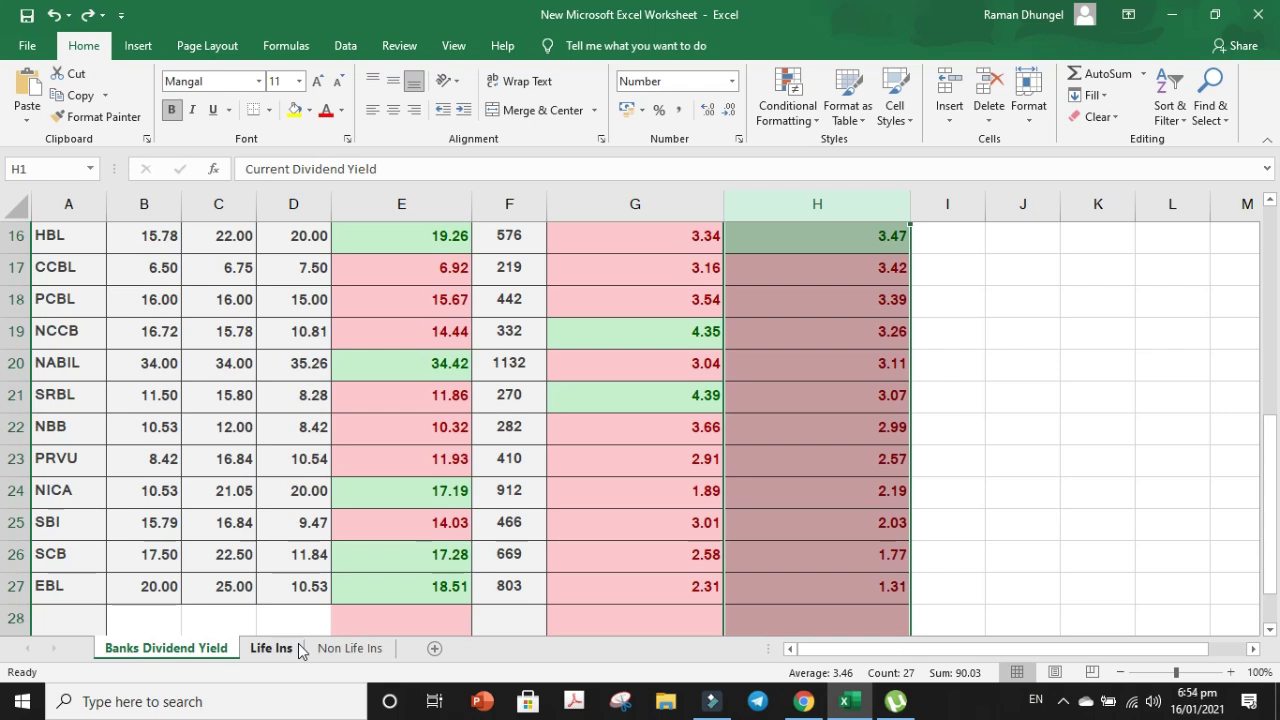
pyautogui.click(270, 650)
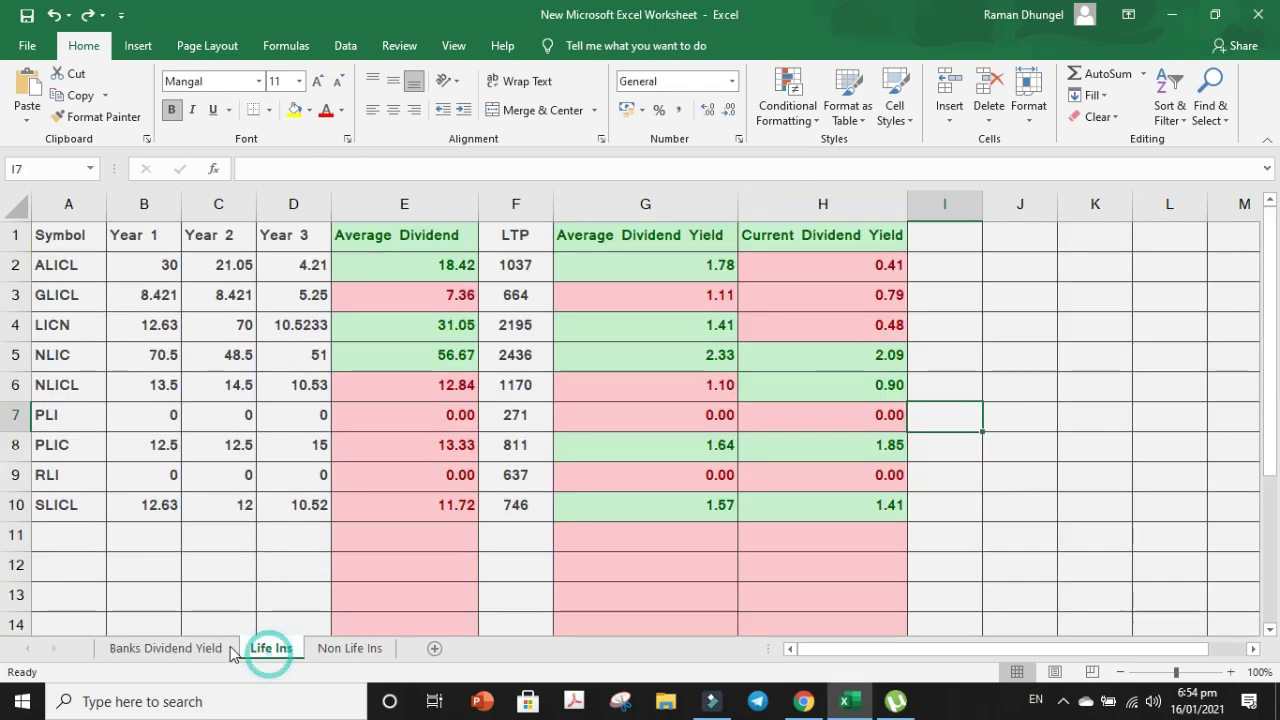
pyautogui.click(178, 652)
pyautogui.click(656, 420)
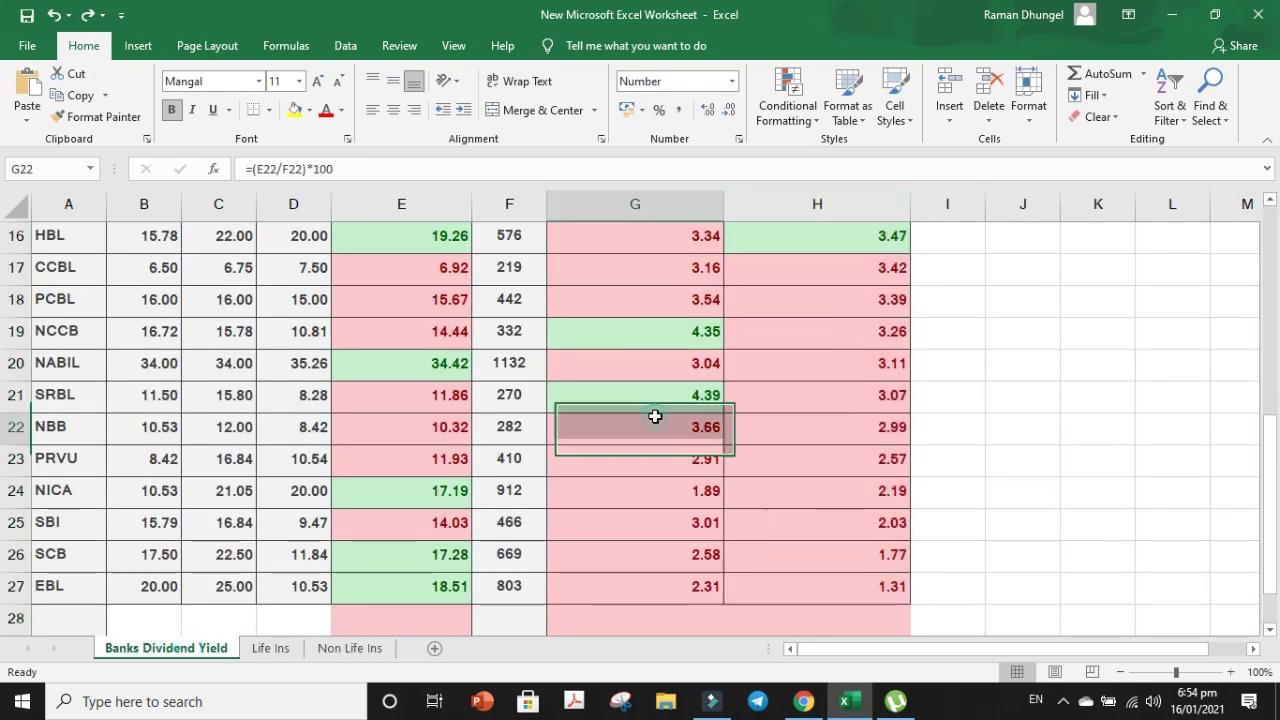
pyautogui.click(812, 399)
pyautogui.click(814, 330)
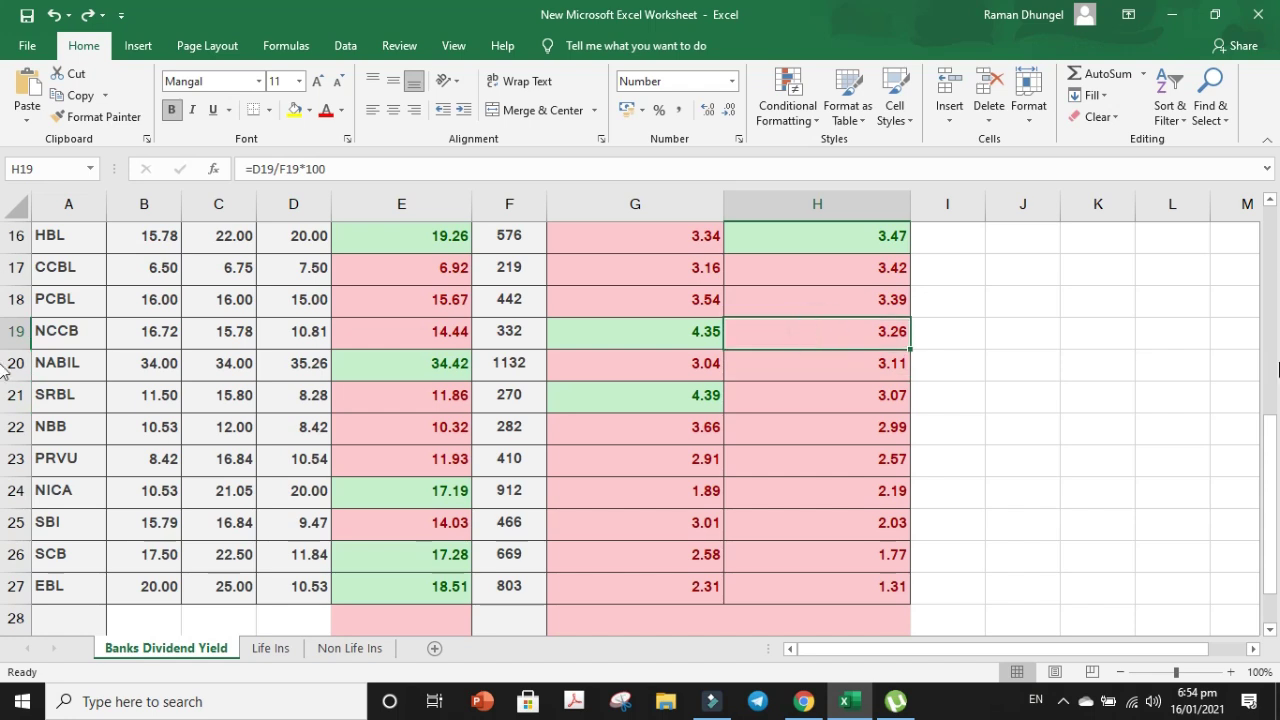
pyautogui.moveTo(1275, 458); pyautogui.dragTo(1272, 225)
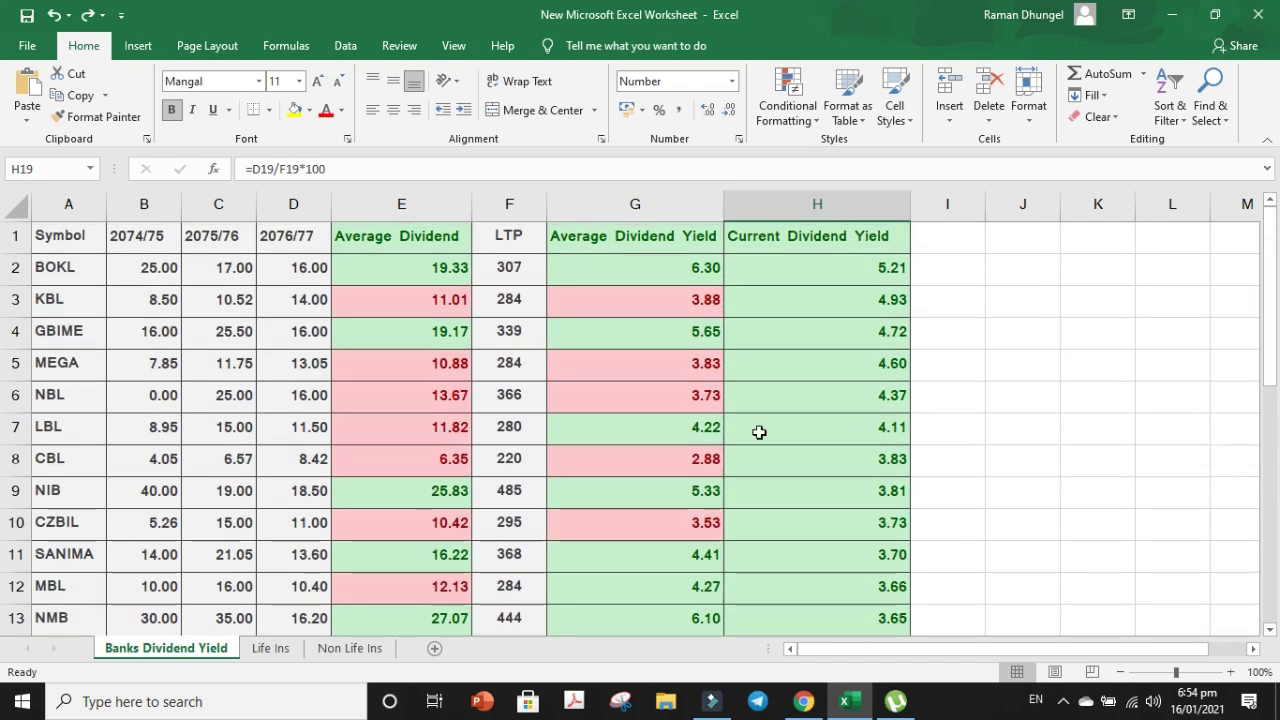